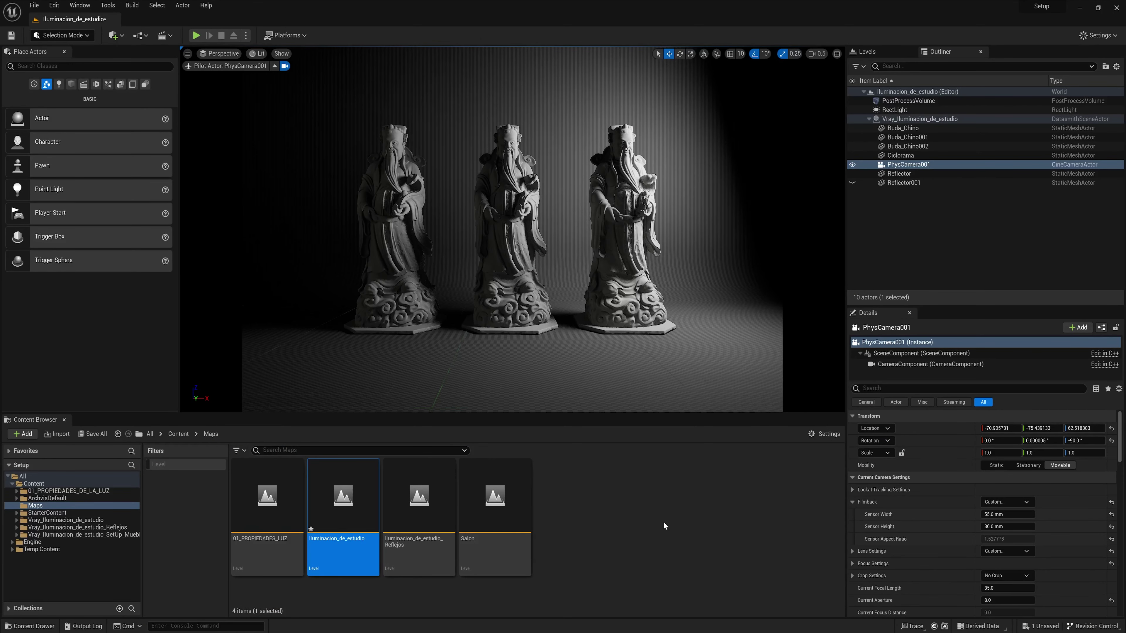
Exit the camera pilot view, pull back to see the set, and select the RectLight.
left_click(275, 65)
right_click_drag(390, 180, 390, 230)
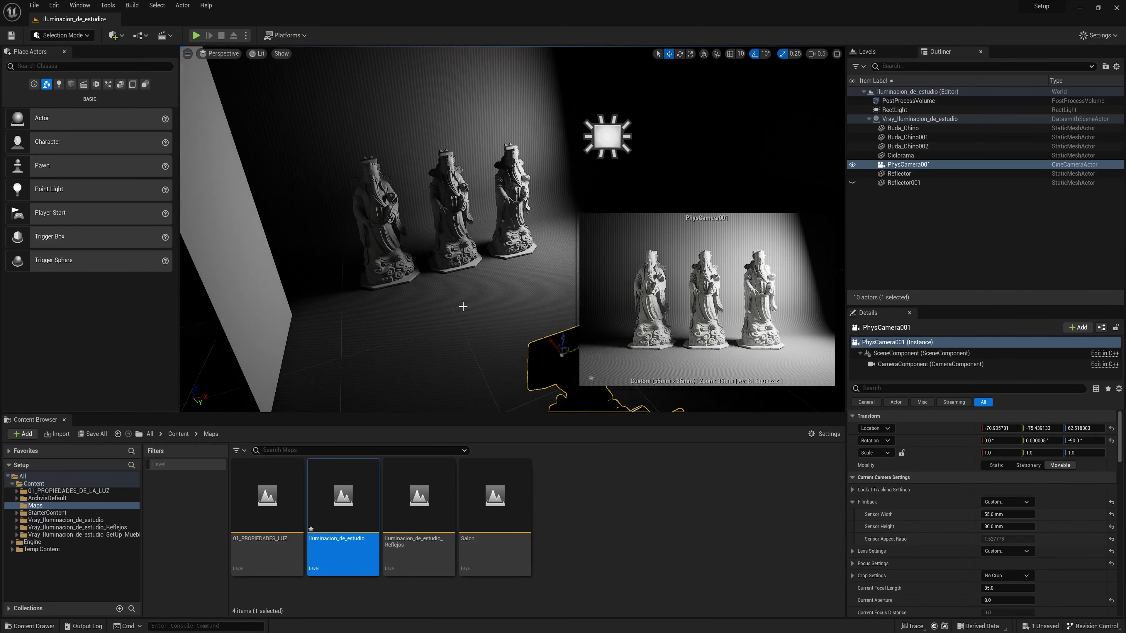
left_click(617, 133)
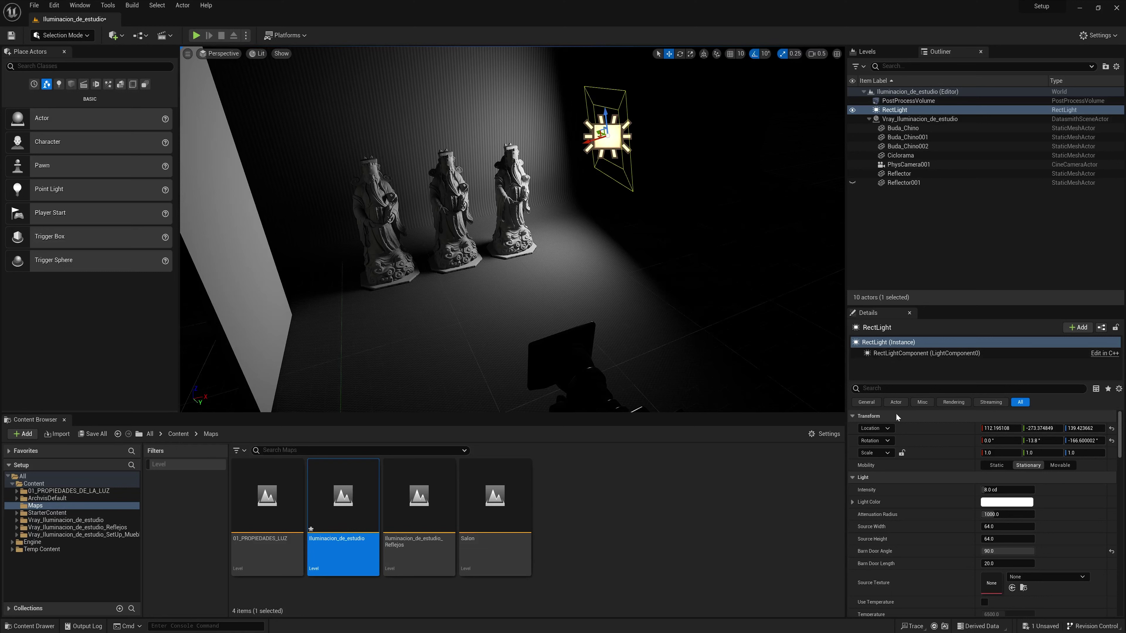
Filter the RectLight's Details by 'channels' to show its Lighting Channels.
scroll(928, 437, "down", 5)
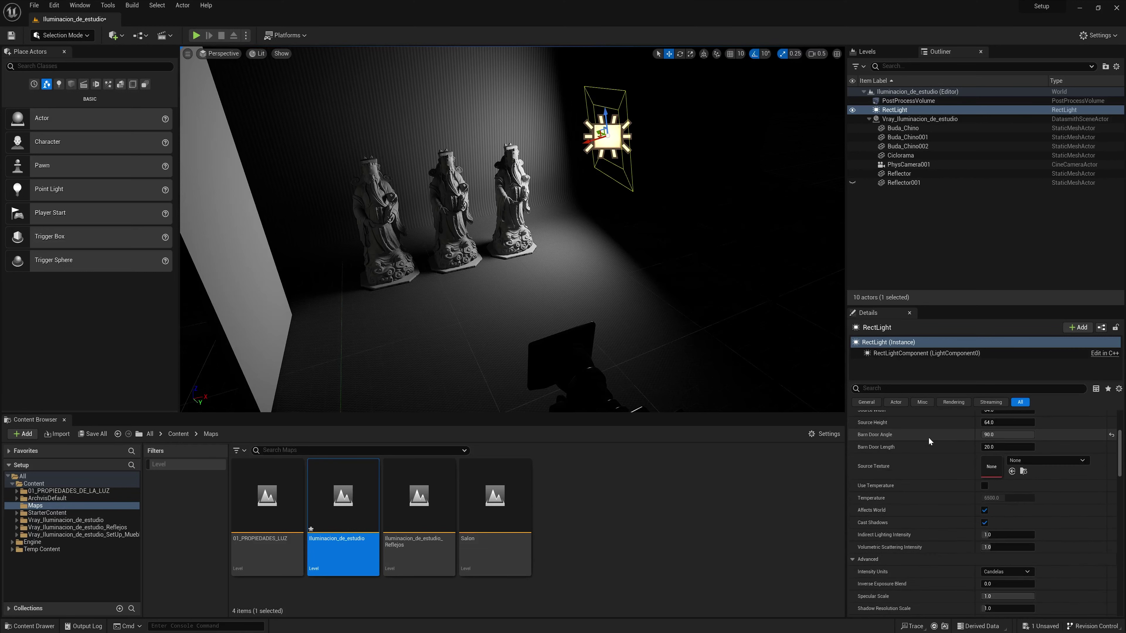
scroll(928, 437, "down", 7)
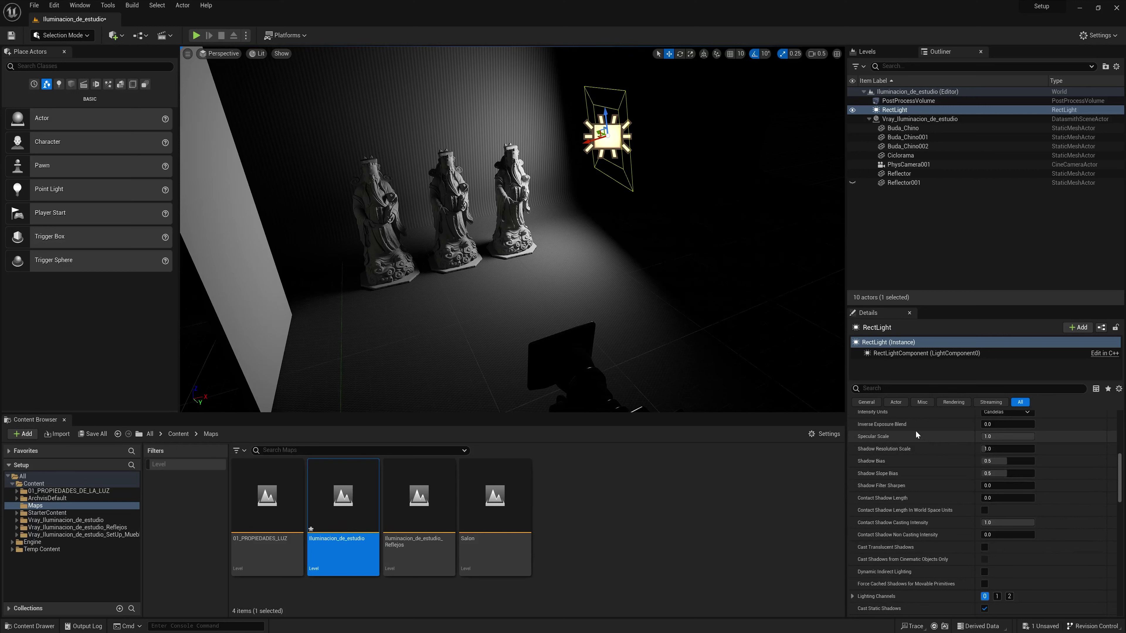
scroll(892, 432, "up", 3)
scroll(863, 470, "up", 3)
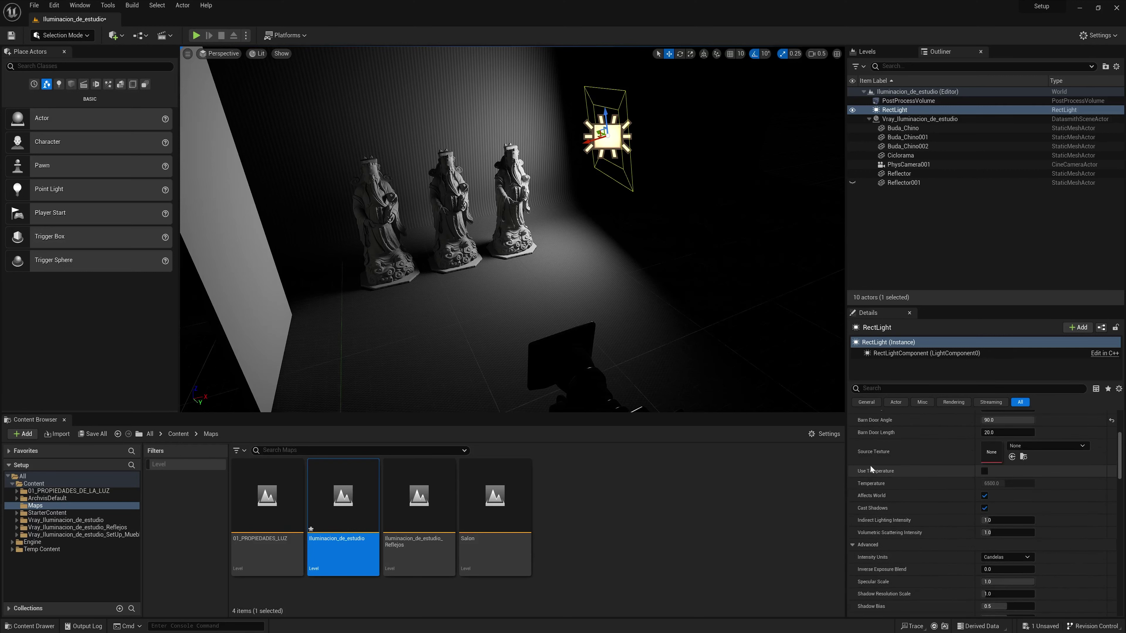
scroll(881, 466, "up", 1)
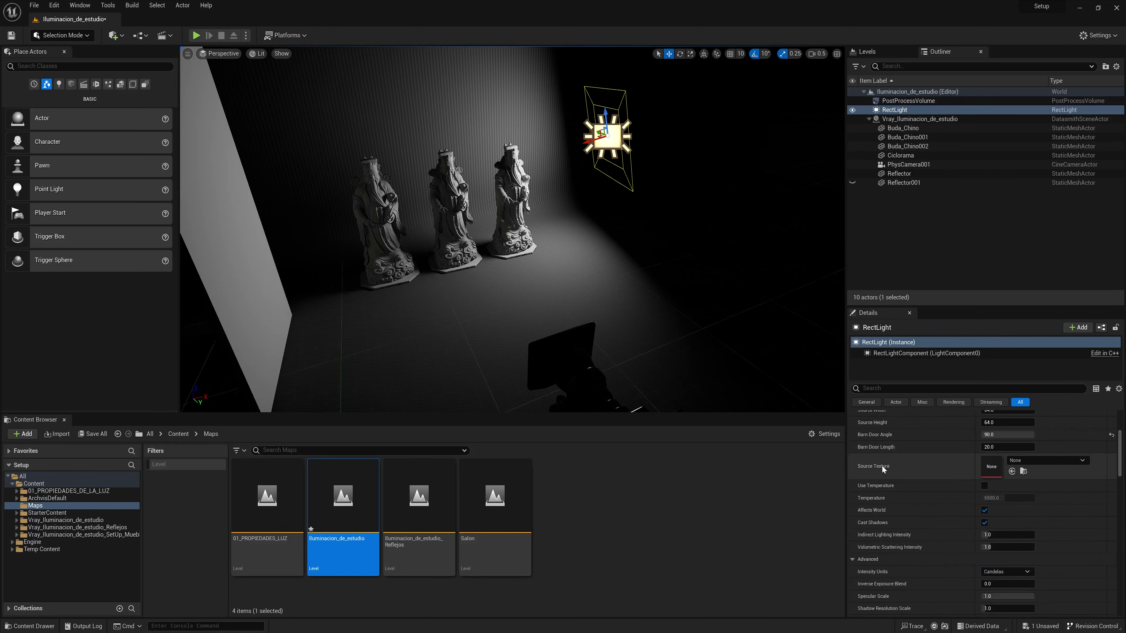
scroll(882, 468, "down", 3)
scroll(884, 475, "down", 2)
scroll(884, 477, "down", 2)
scroll(881, 490, "down", 3)
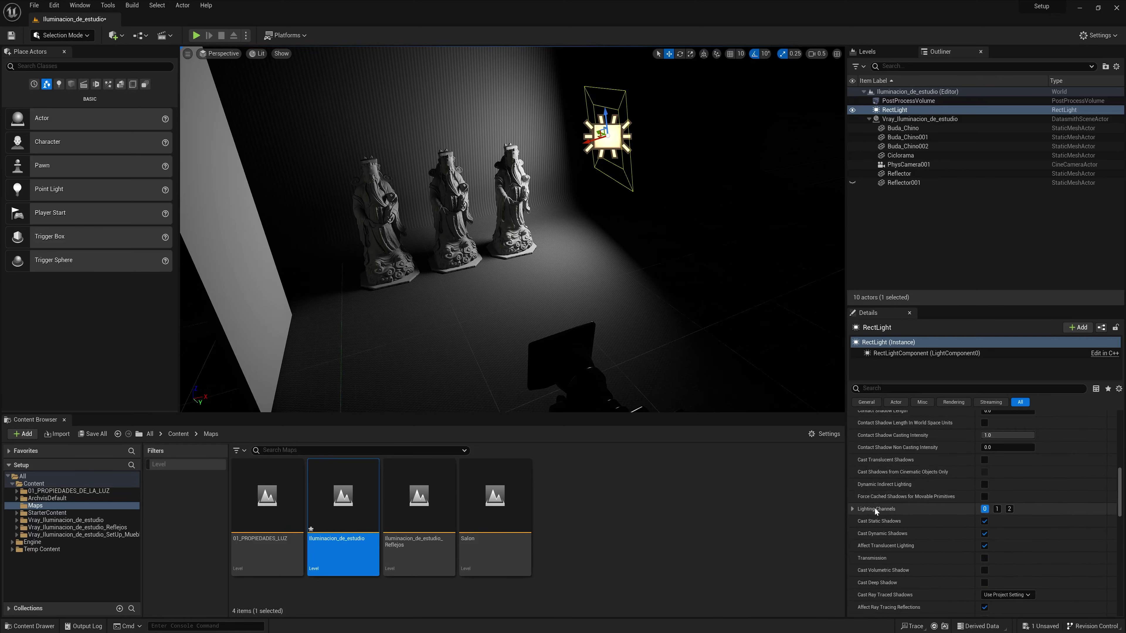
left_click(886, 522)
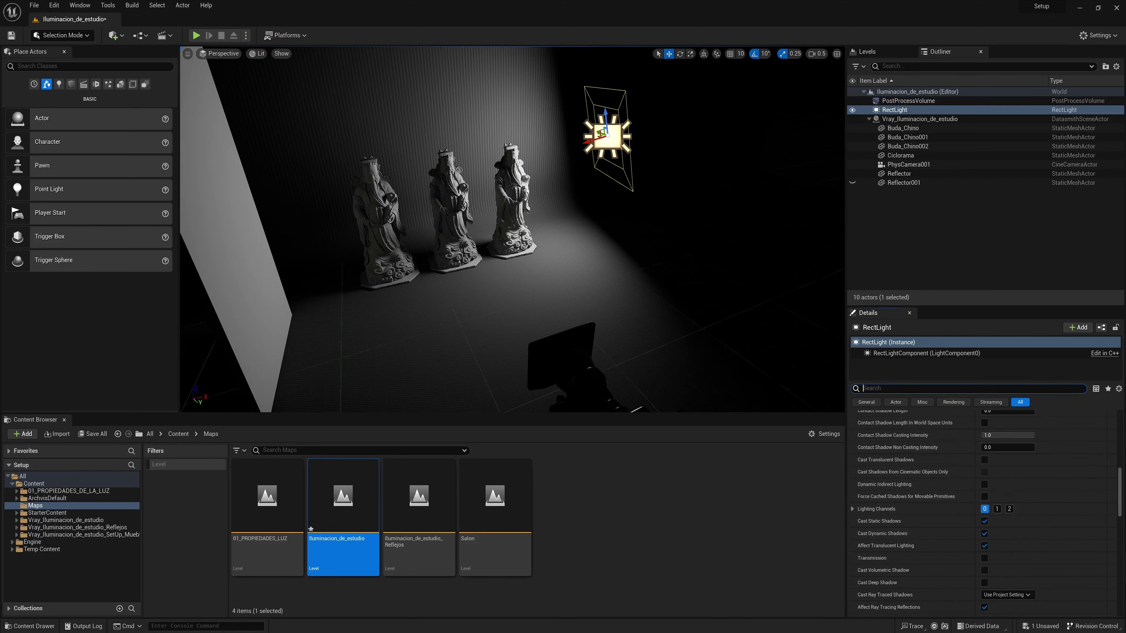
type("channels")
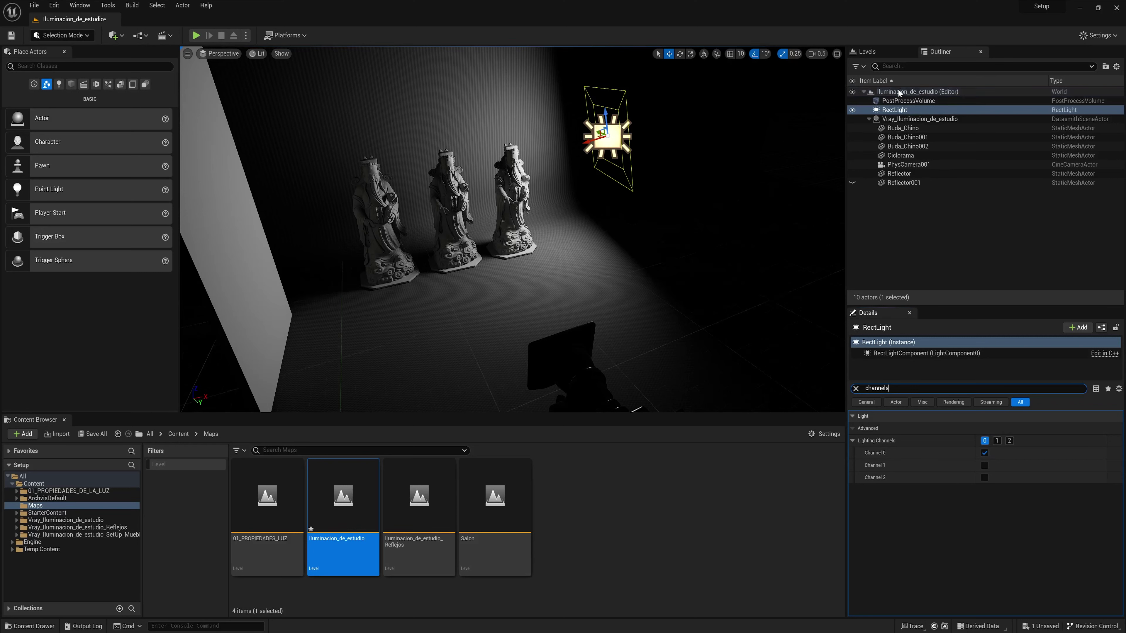
Remove the right statue Buda_Chino from lighting channel 0.
left_click(984, 441)
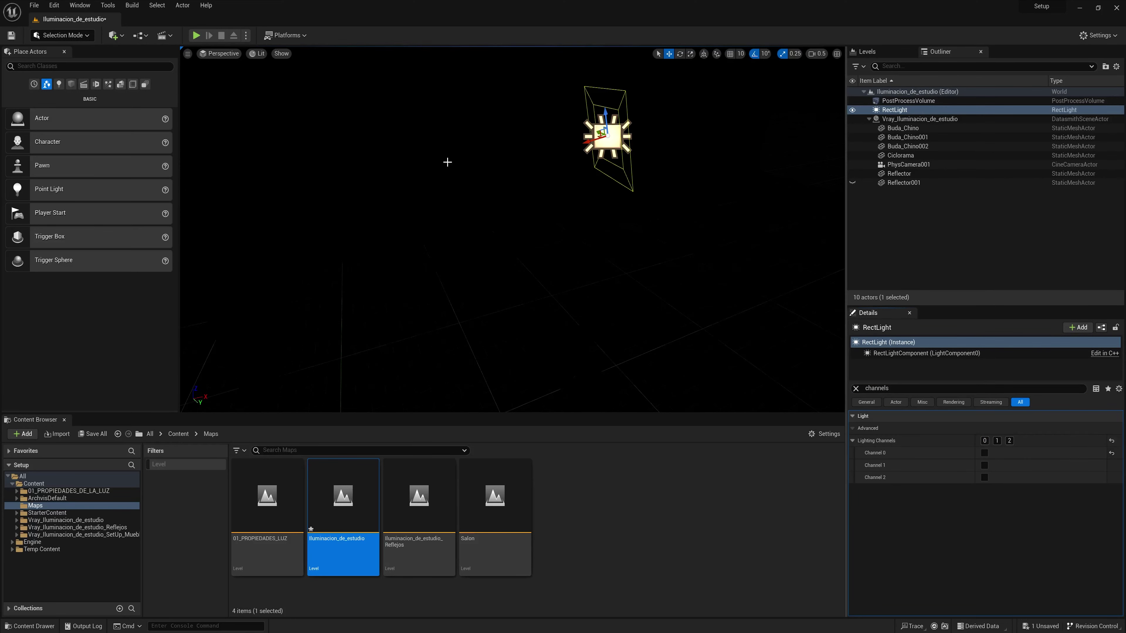
left_click(985, 441)
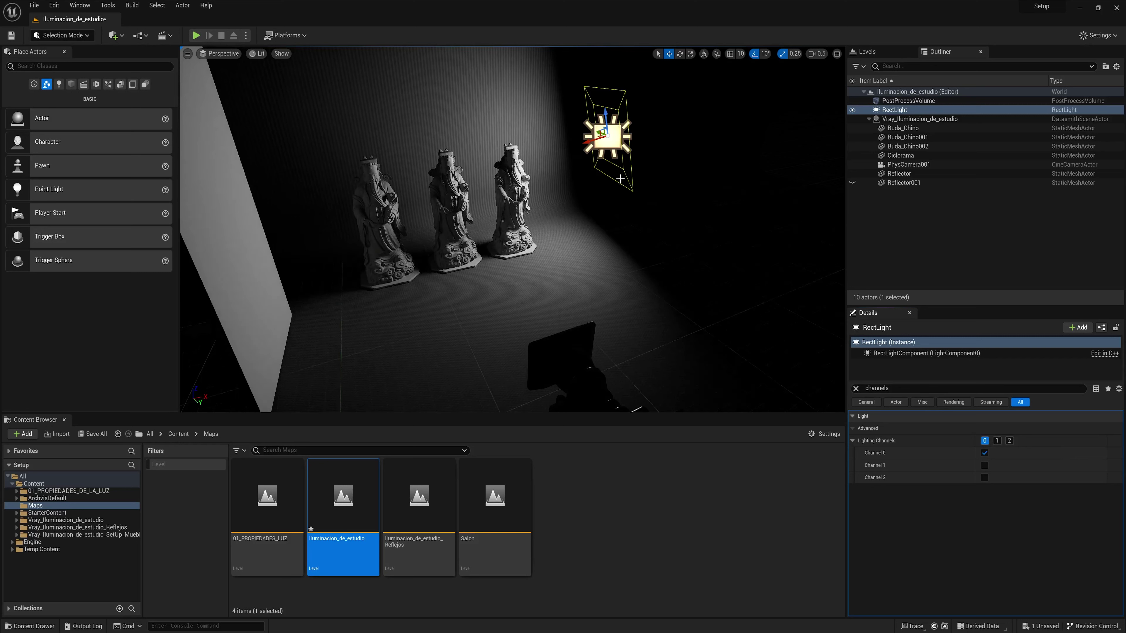
left_click(508, 183)
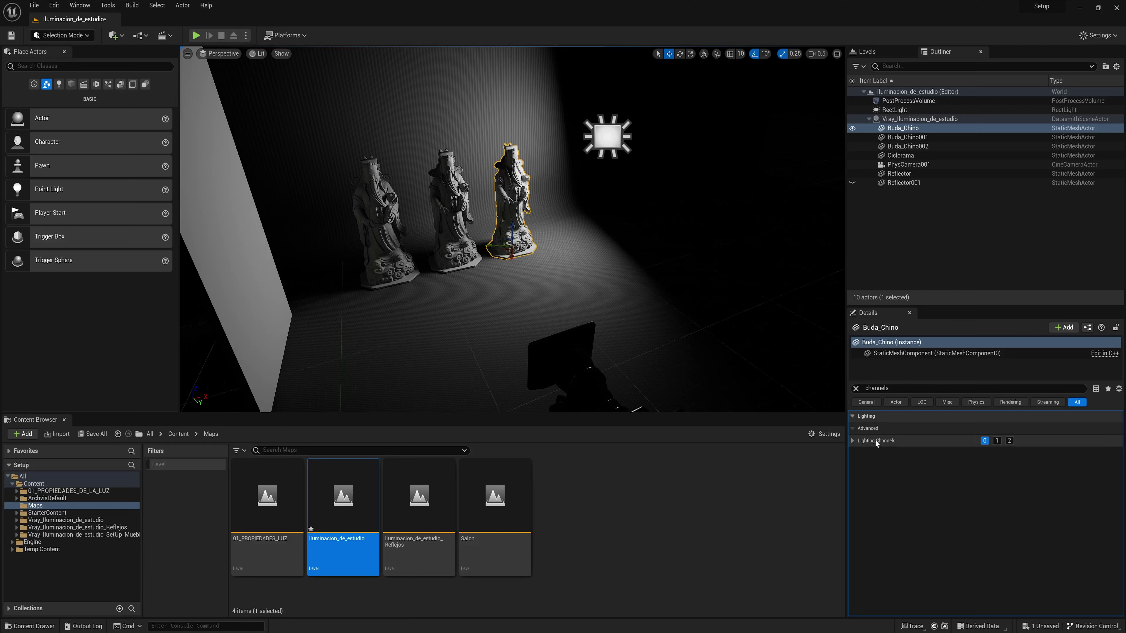
left_click(878, 389)
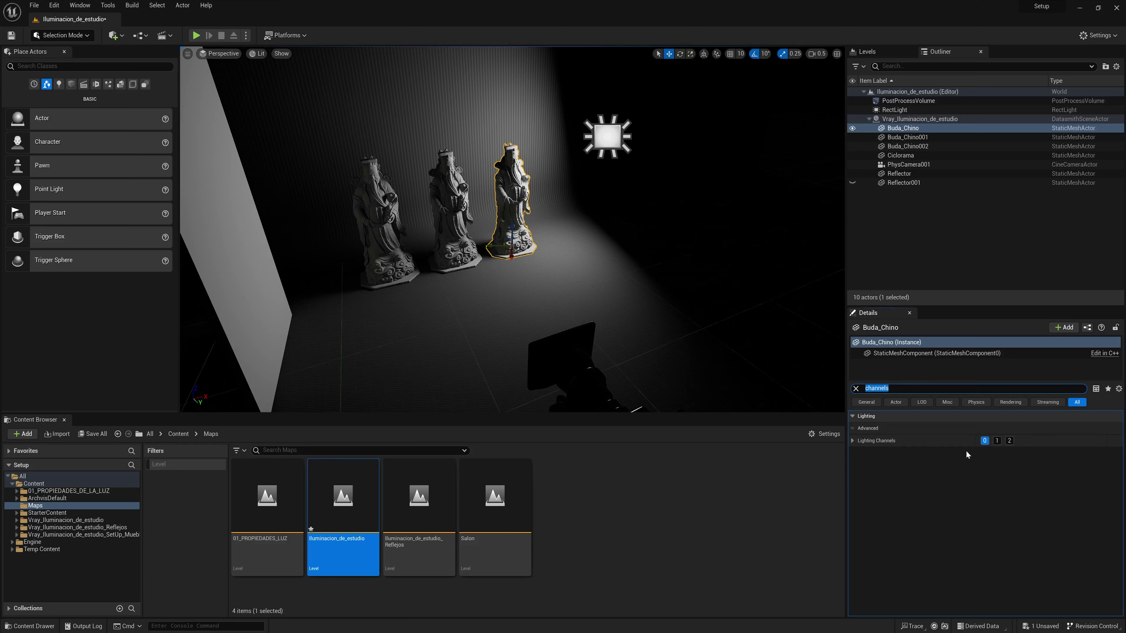
left_click(984, 441)
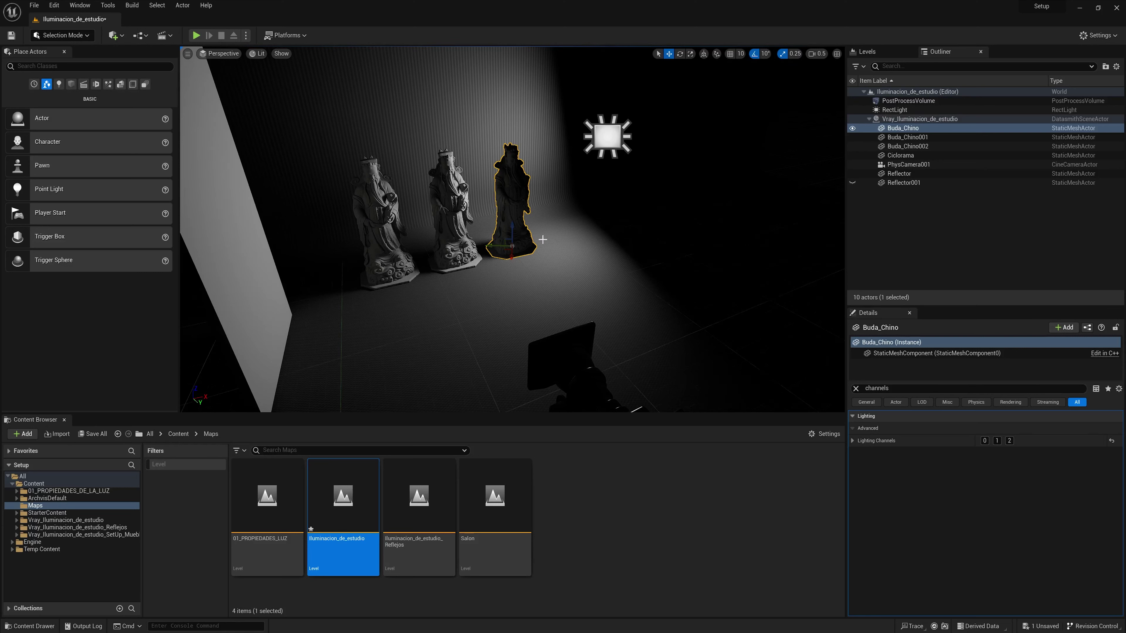
Add Buda_Chino001 to lighting channel 1 and place a Point Light beside the statues.
left_click(454, 221)
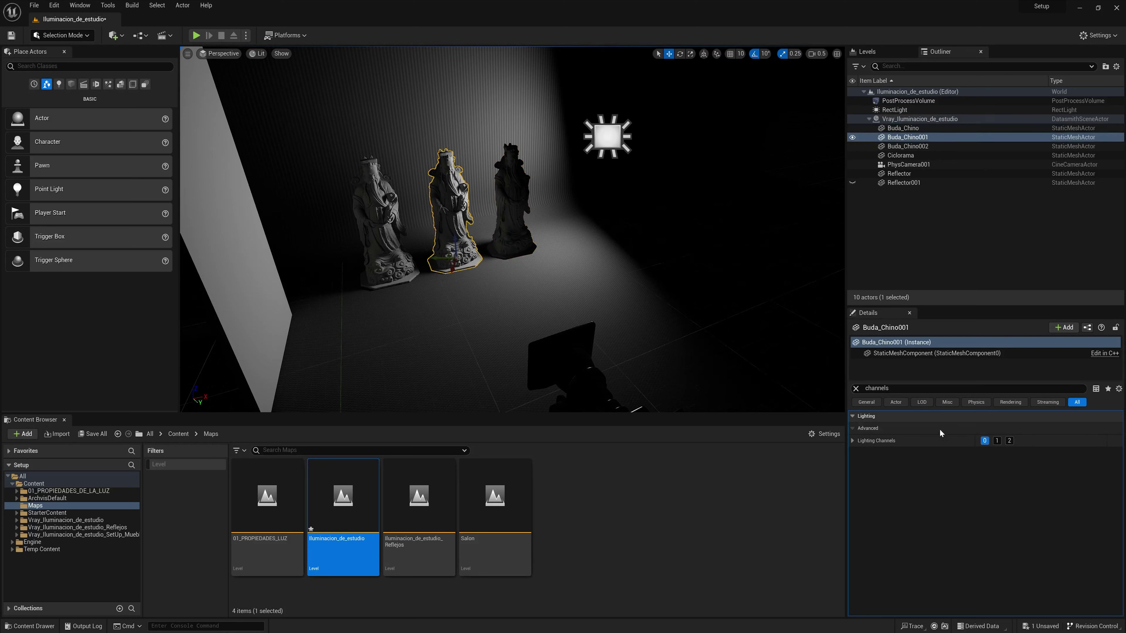
left_click(997, 441)
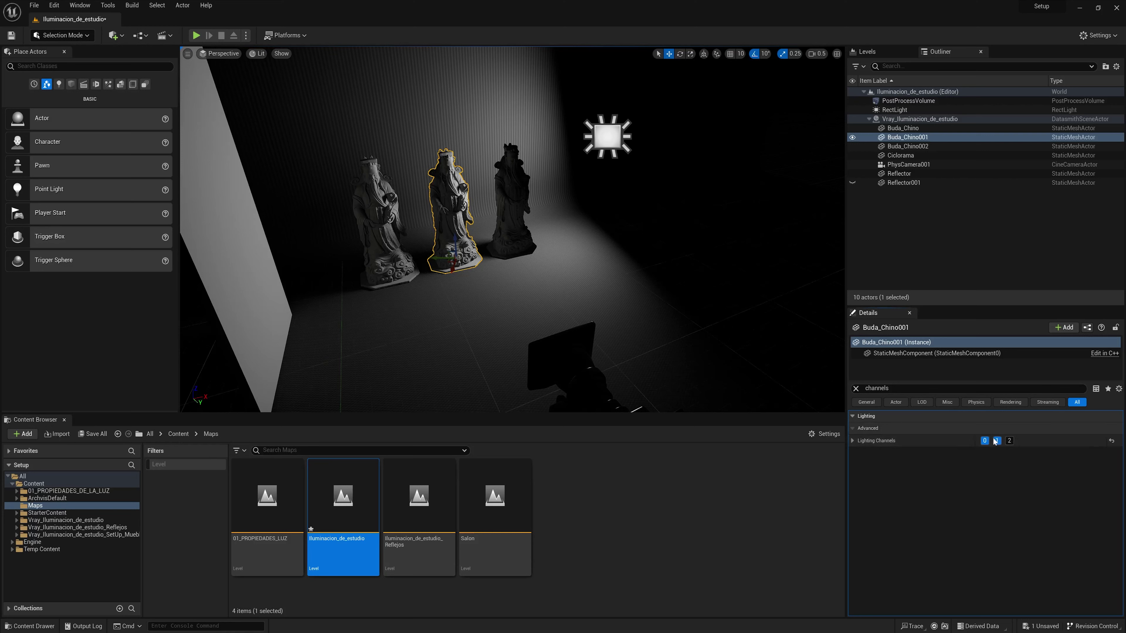
left_click(984, 441)
left_click(984, 440)
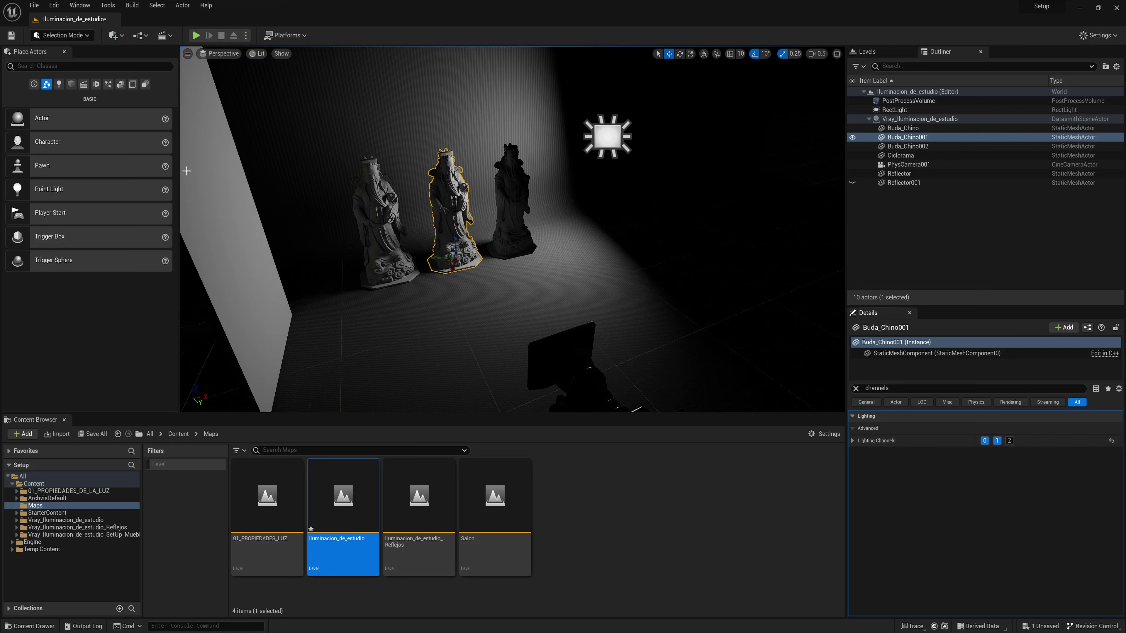
left_click(58, 84)
mouse_move(45, 142)
left_mouse_down()
mouse_move(278, 258)
mouse_move(384, 267)
left_mouse_up()
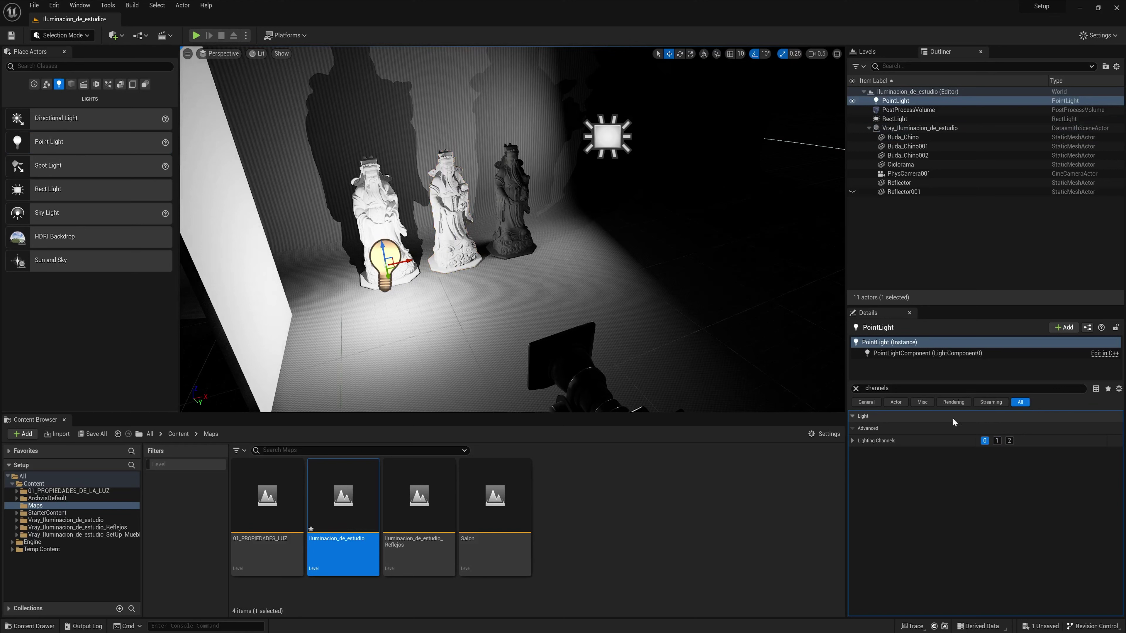
Set the point light's Light Color to a saturated red.
left_click(856, 388)
left_click(1028, 502)
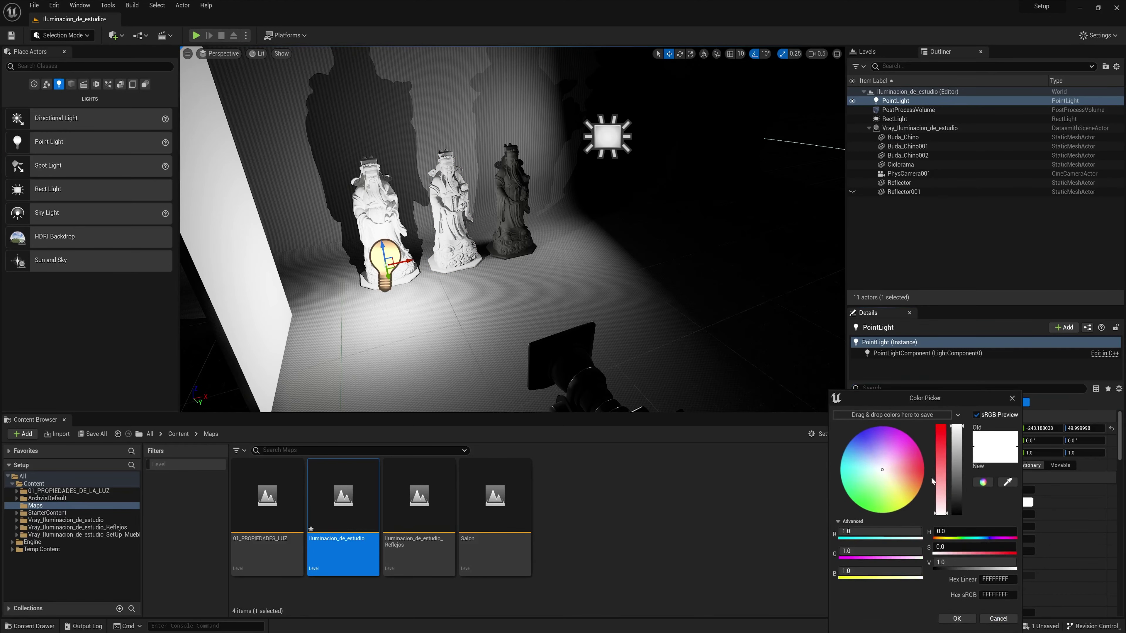
left_click_drag(939, 481, 939, 428)
left_click(956, 618)
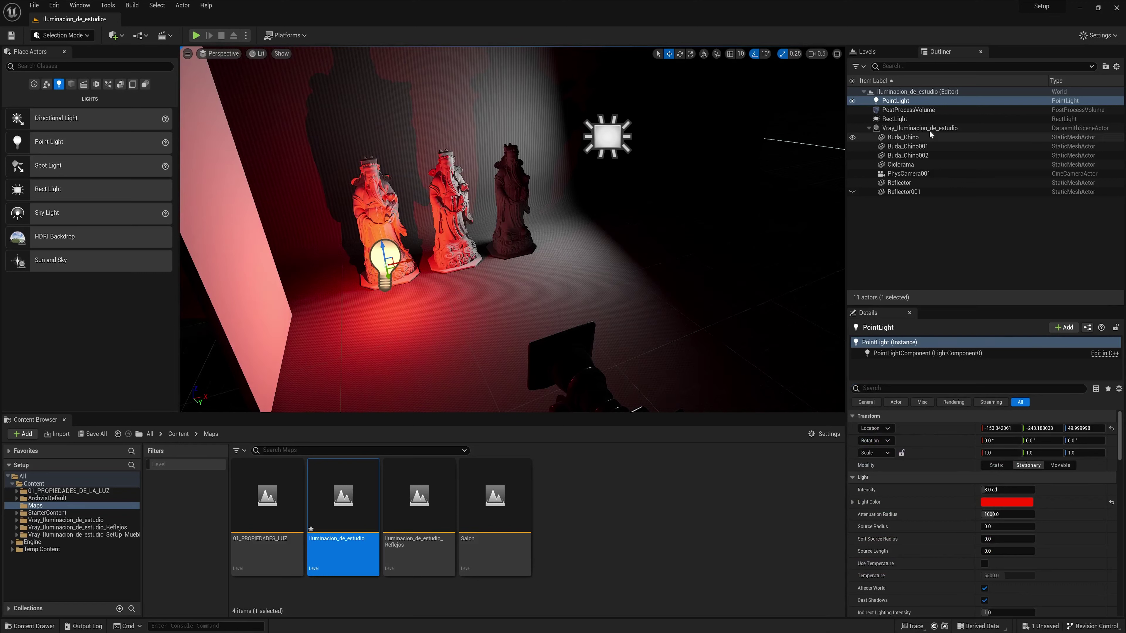
Move the point light onto lighting channel 1 only, removing it from channel 0.
left_click(895, 100)
scroll(938, 432, "down", 2)
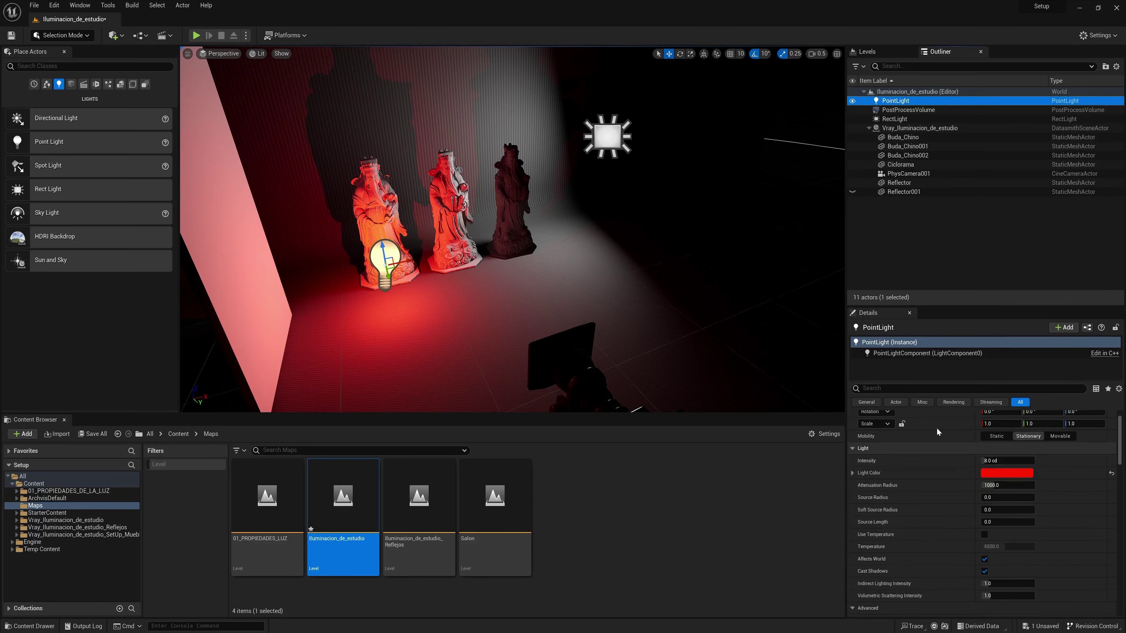
left_click(930, 389)
type("channel")
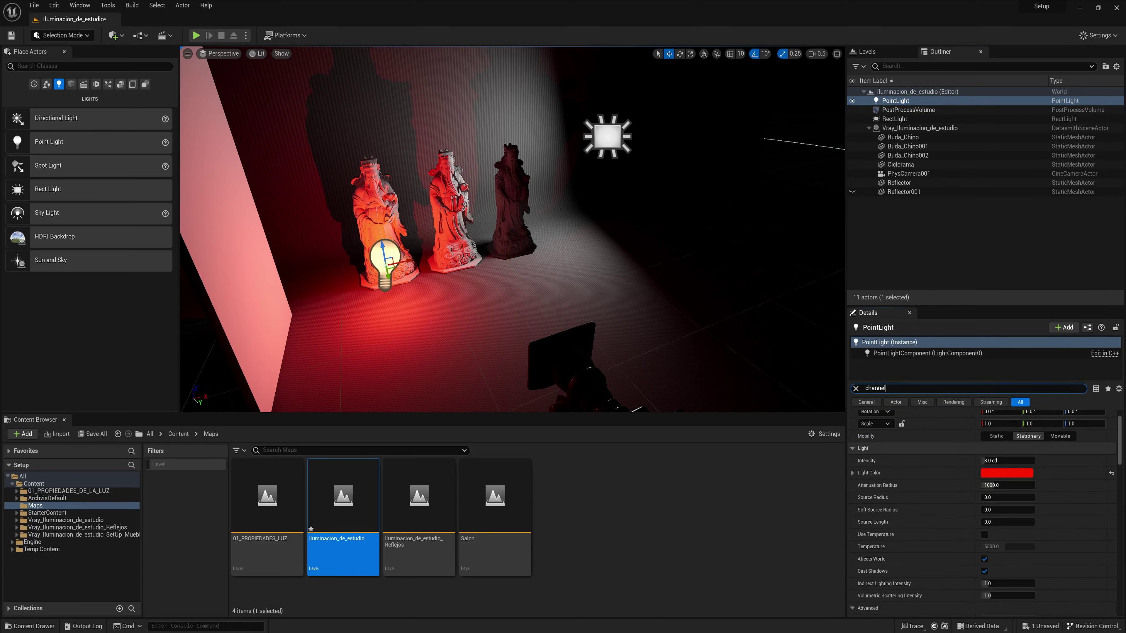
left_click(997, 440)
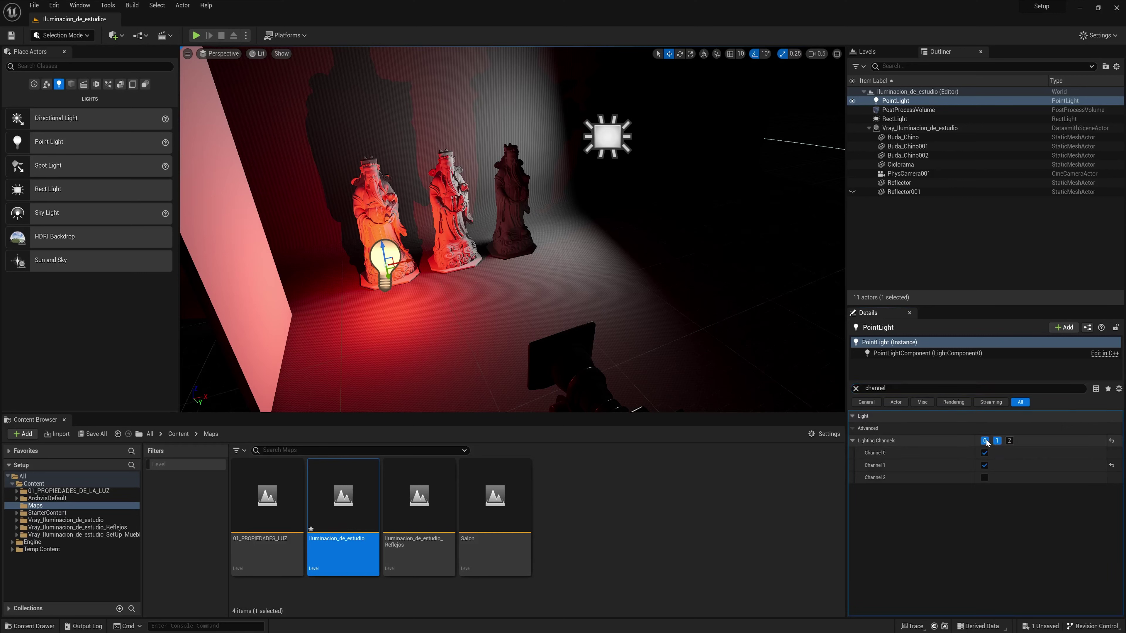
left_click(985, 441)
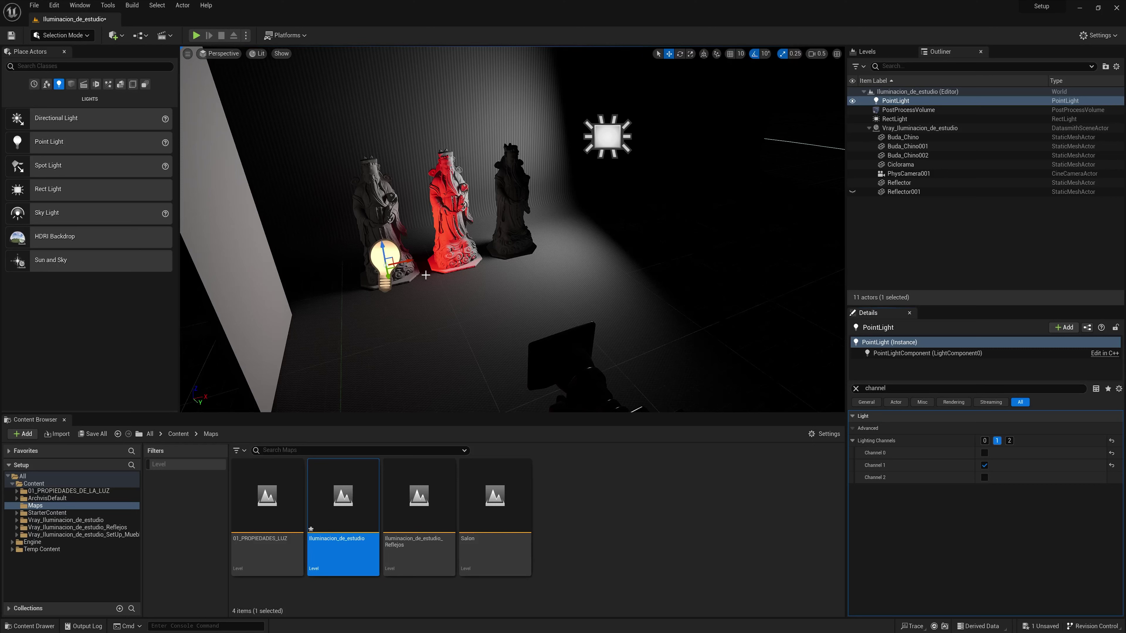
After checking the other actors, re-enable lighting channel 0 on the right statue Buda_Chino.
left_click(451, 209)
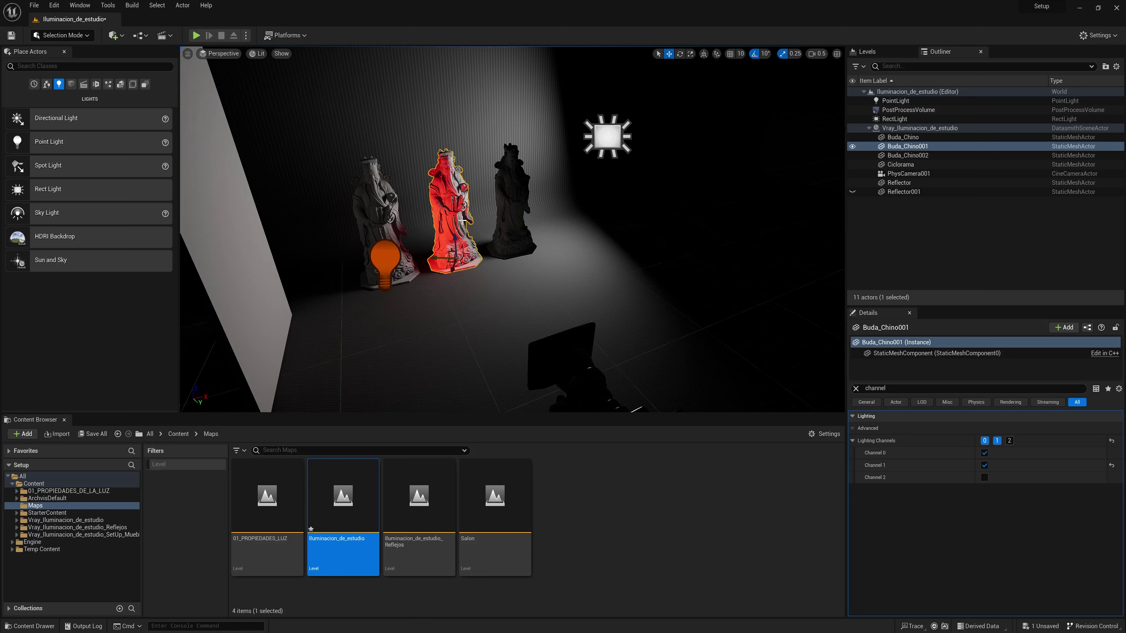
left_click(606, 139)
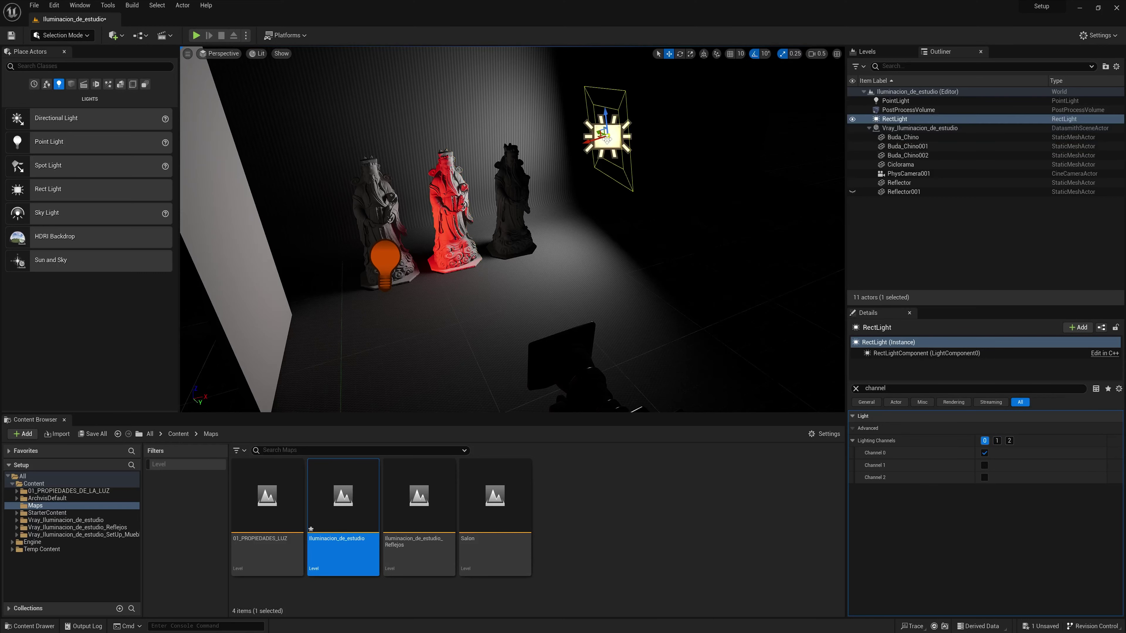
left_click(396, 259)
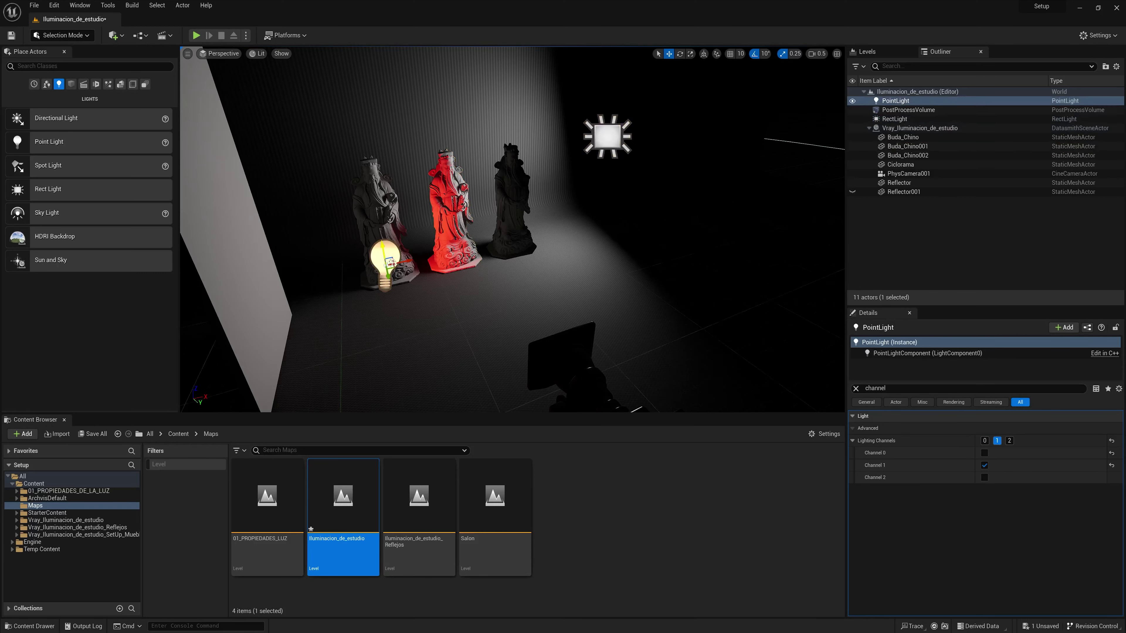
left_click(616, 131)
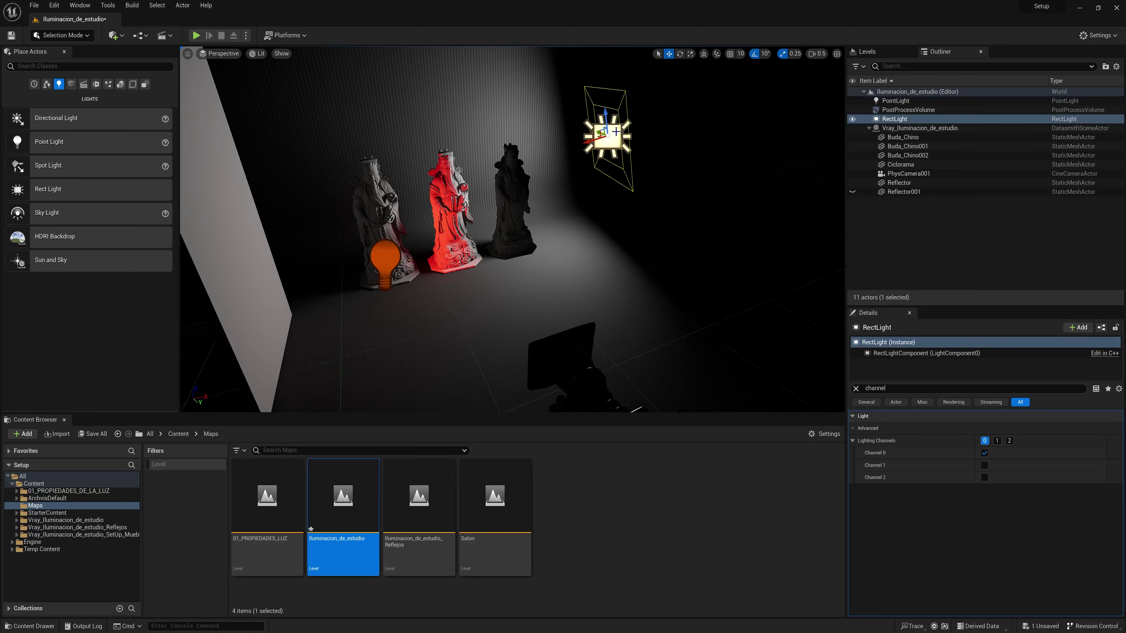
left_click(375, 266)
left_click(381, 196)
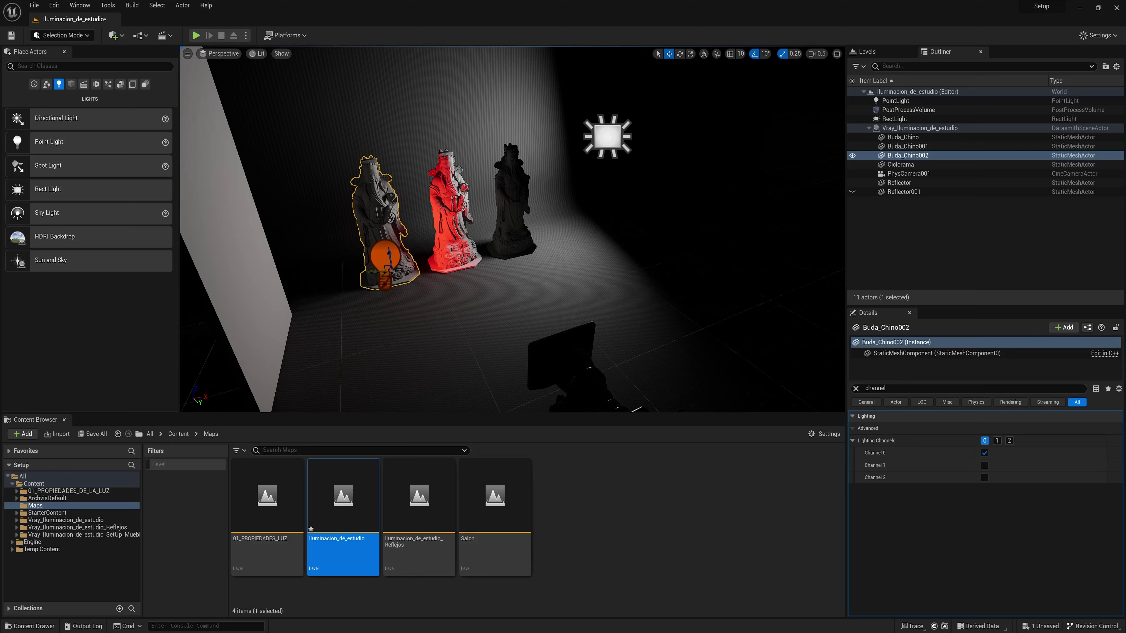
left_click(444, 191)
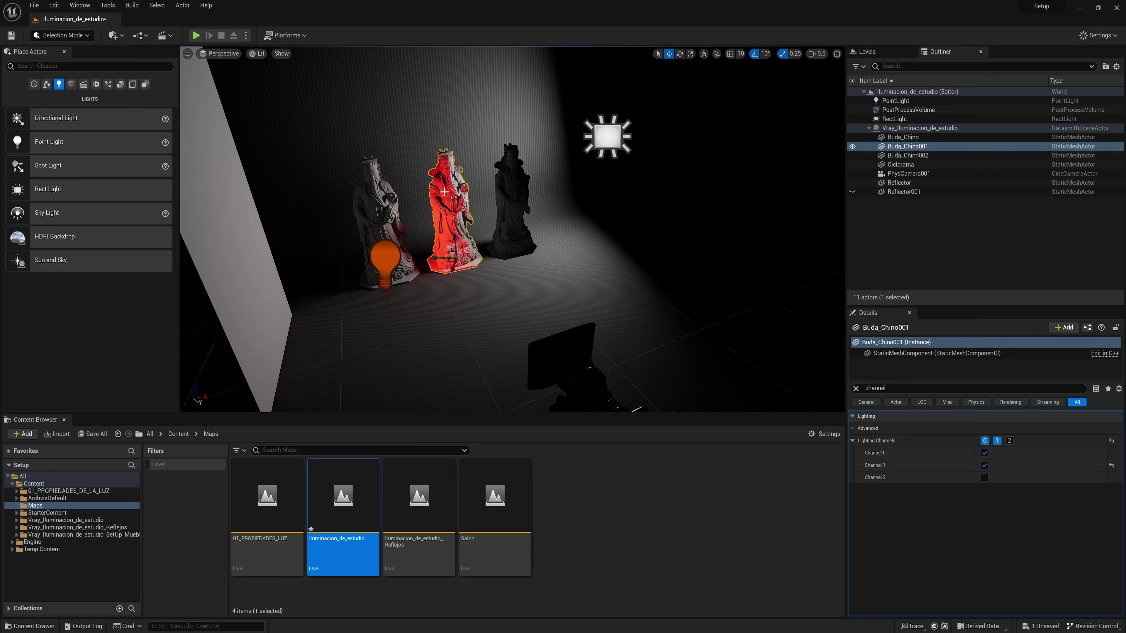
left_click(515, 189)
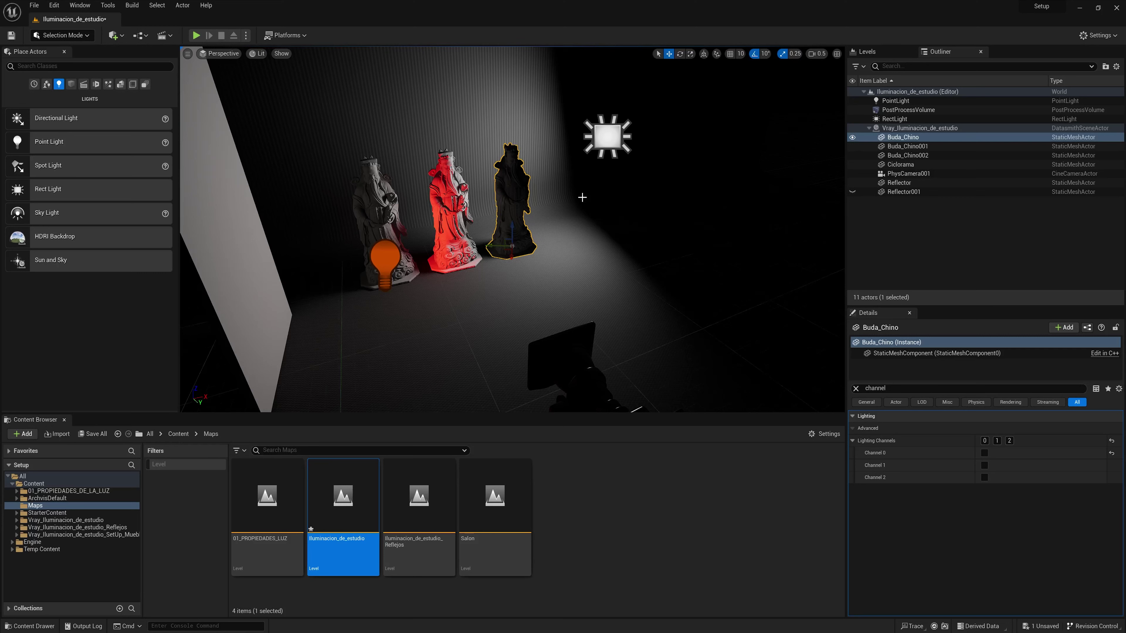
left_click(984, 453)
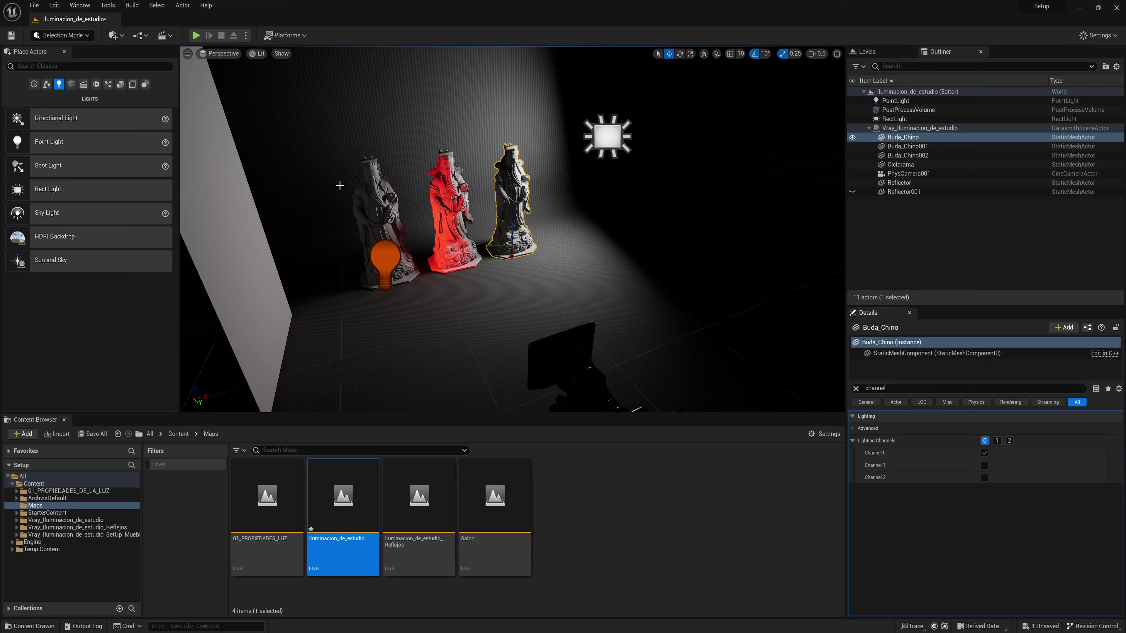
Select the left and middle statues to compare their lighting channels.
left_click(521, 190)
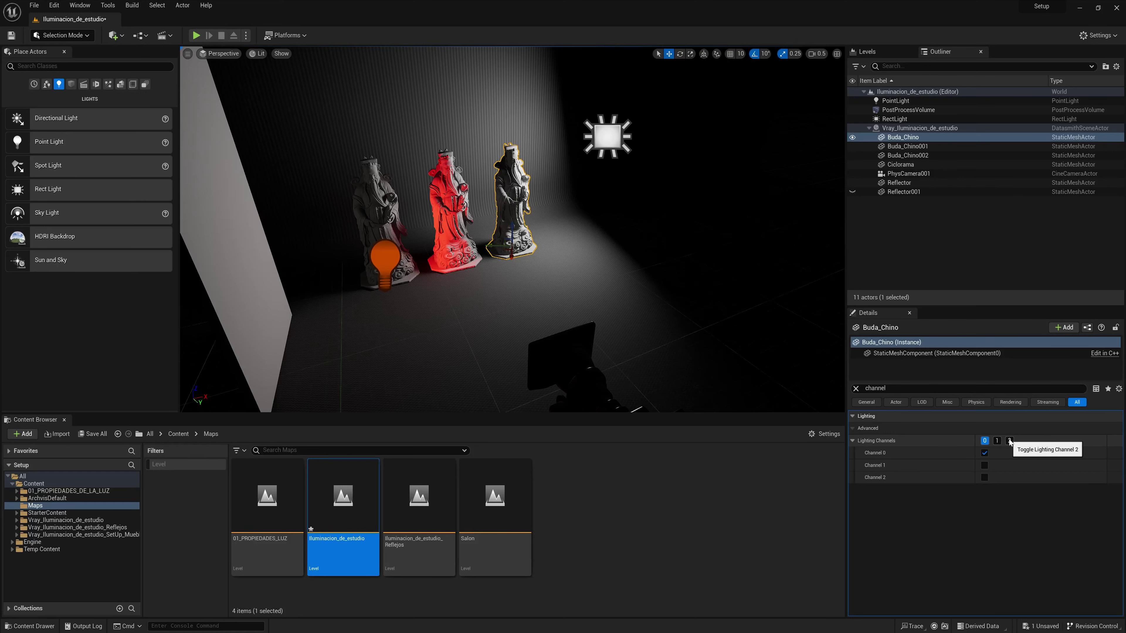
left_click(434, 144)
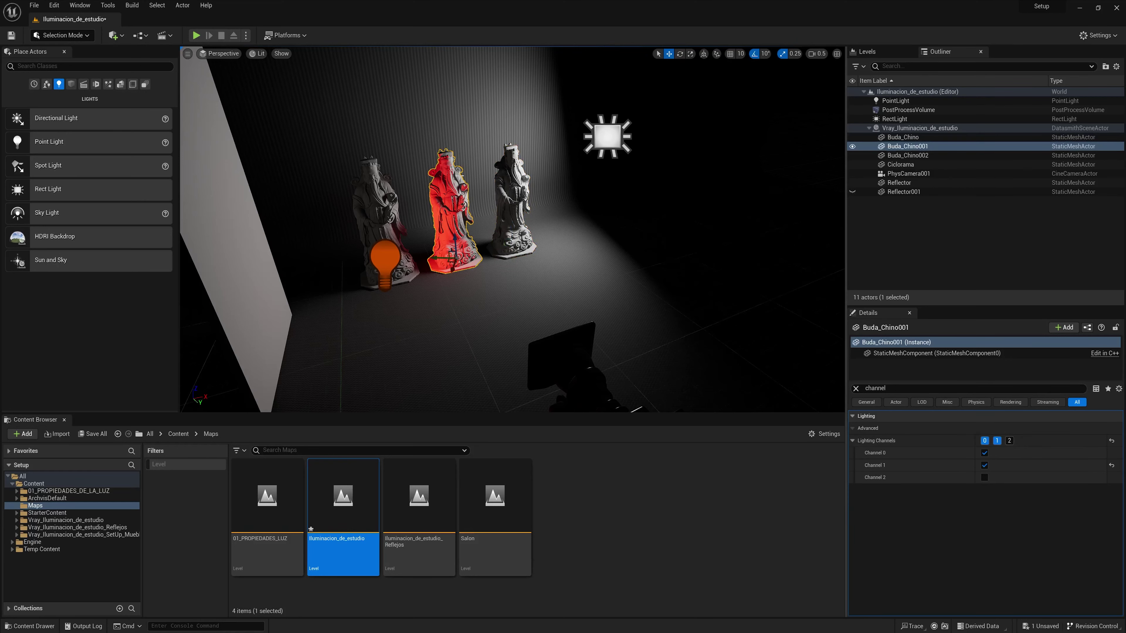
scroll(387, 270, "up", 5)
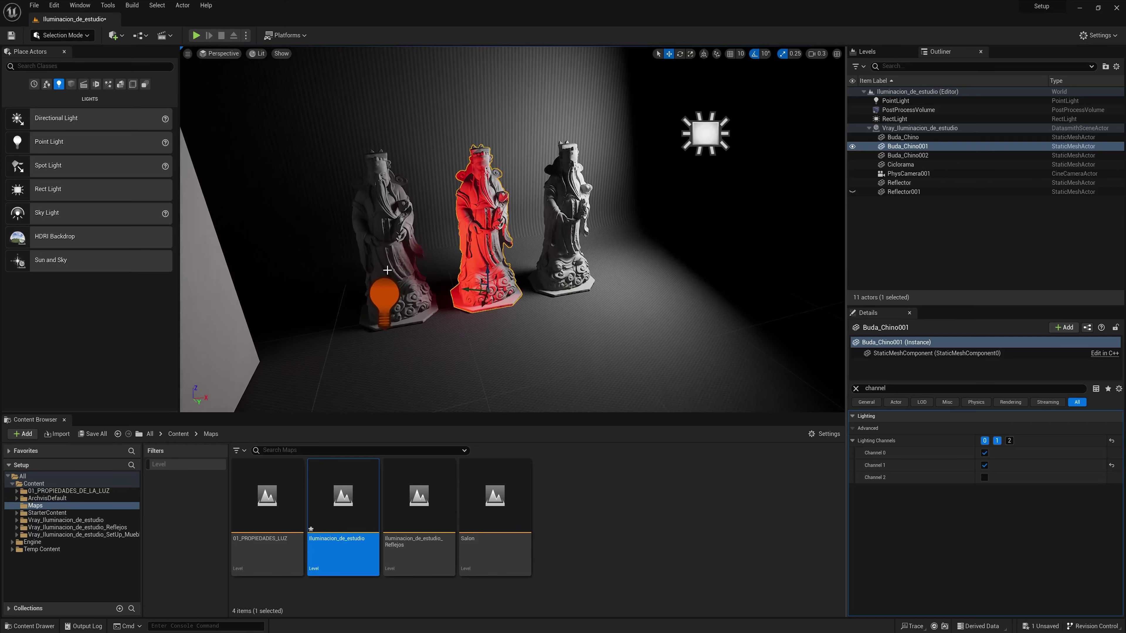
Raise the red point light to the statue's chest height and lower its intensity.
left_click(390, 293)
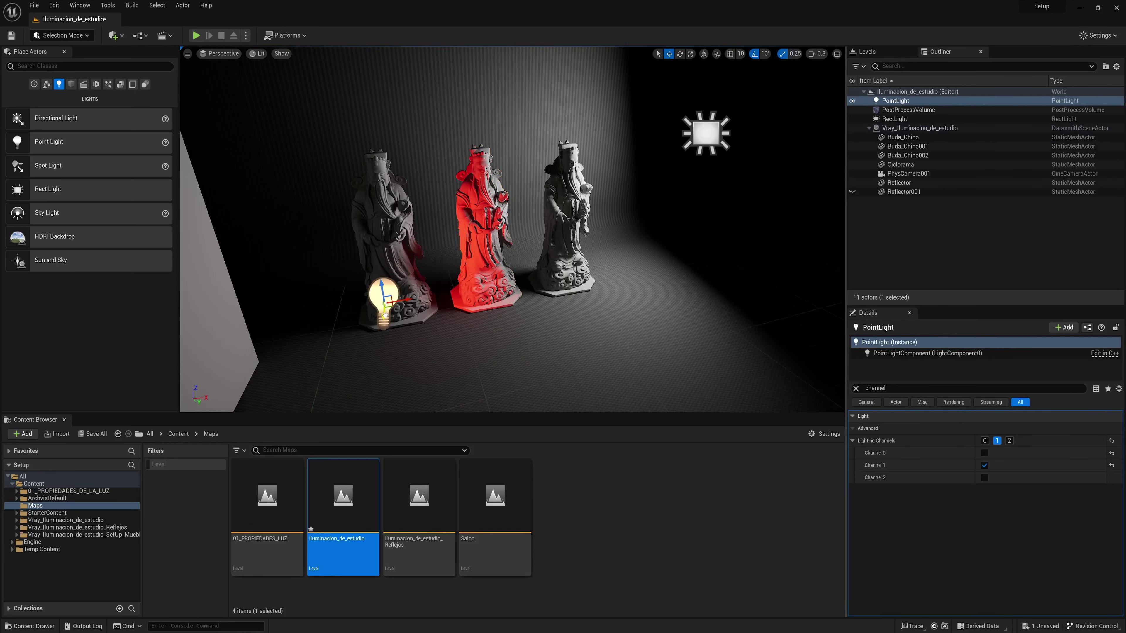
mouse_move(385, 316)
left_mouse_down()
mouse_move(374, 204)
mouse_move(408, 193)
left_mouse_up()
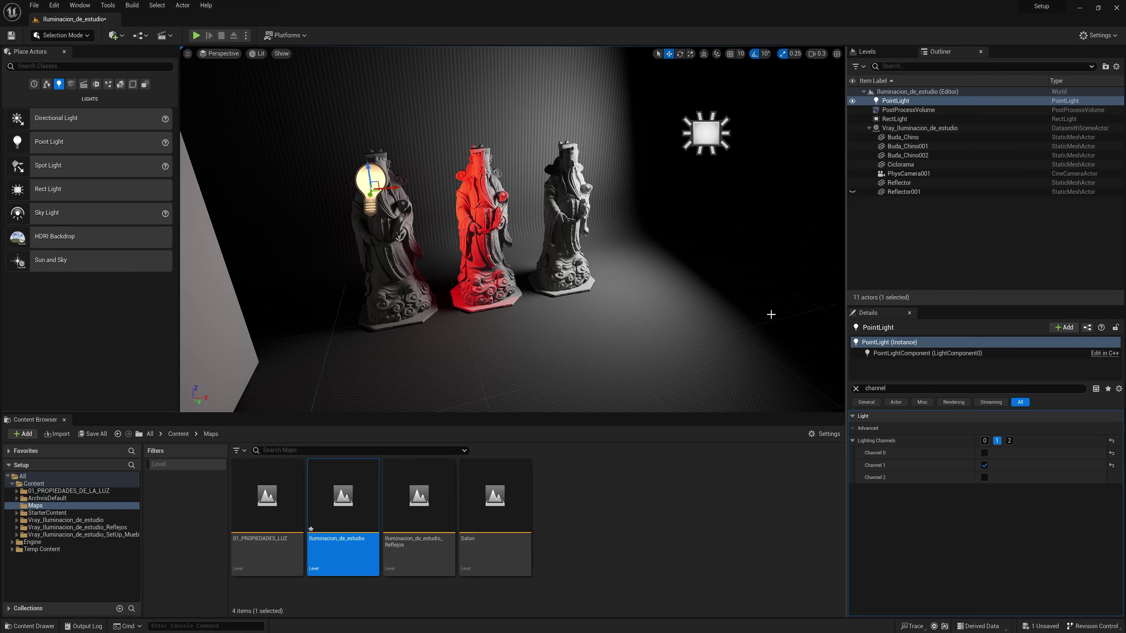
left_click(856, 388)
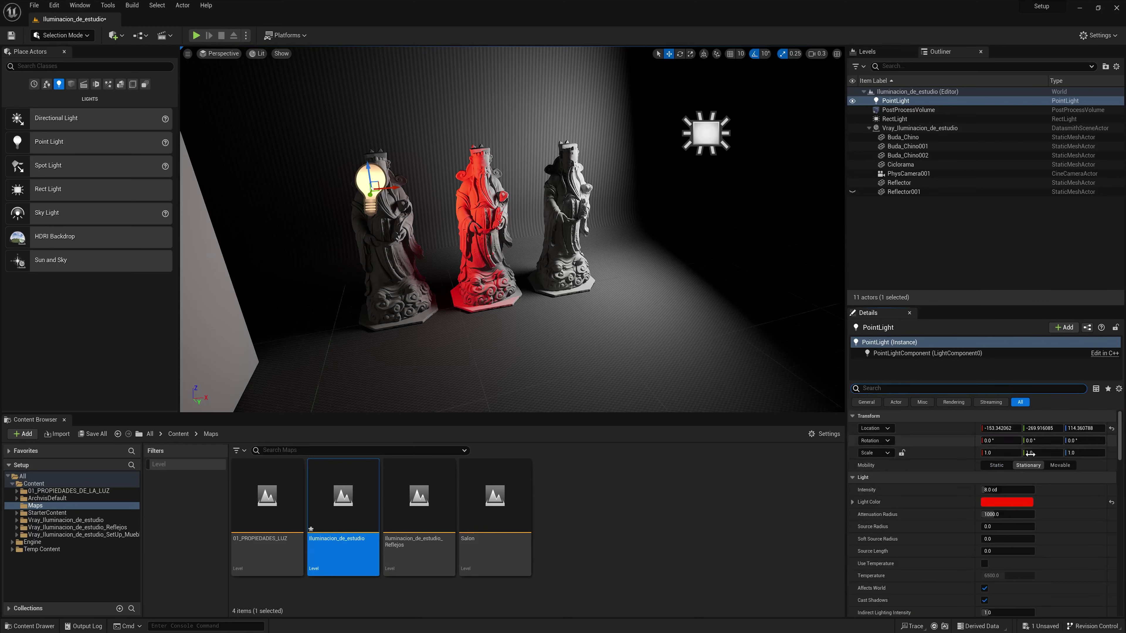
left_click_drag(1007, 490, 988, 490)
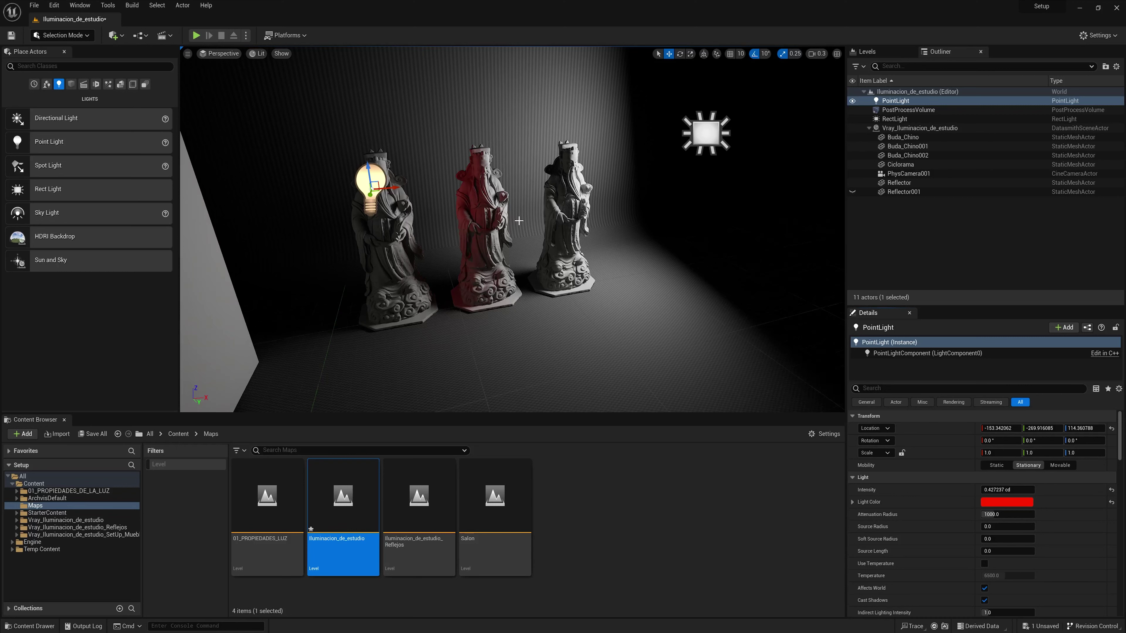
Duplicate the point light, make the copy cyan at 2.58 cd near the middle statue.
left_click_drag(390, 187, 558, 175, "alt")
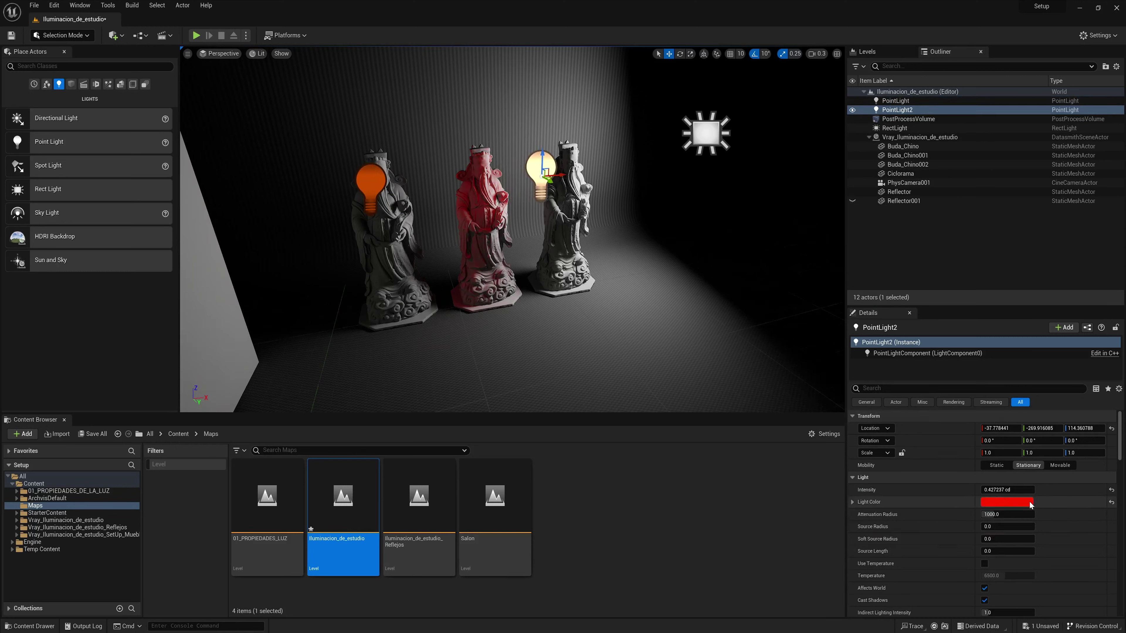
left_click(1006, 502)
left_click_drag(884, 466, 852, 449)
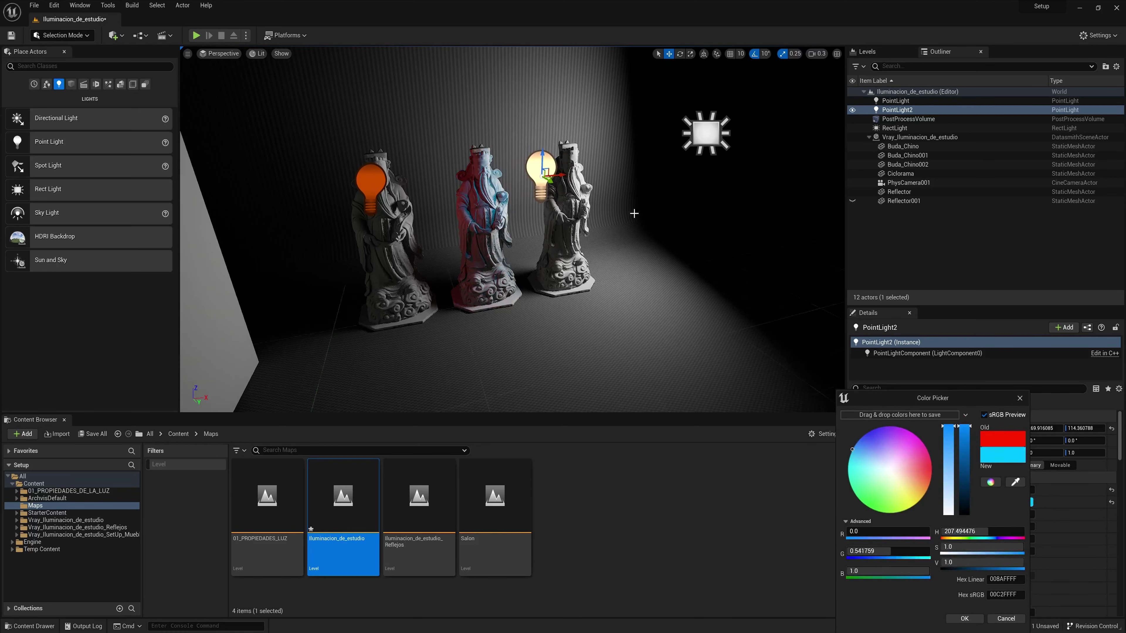
left_click_drag(551, 183, 538, 176)
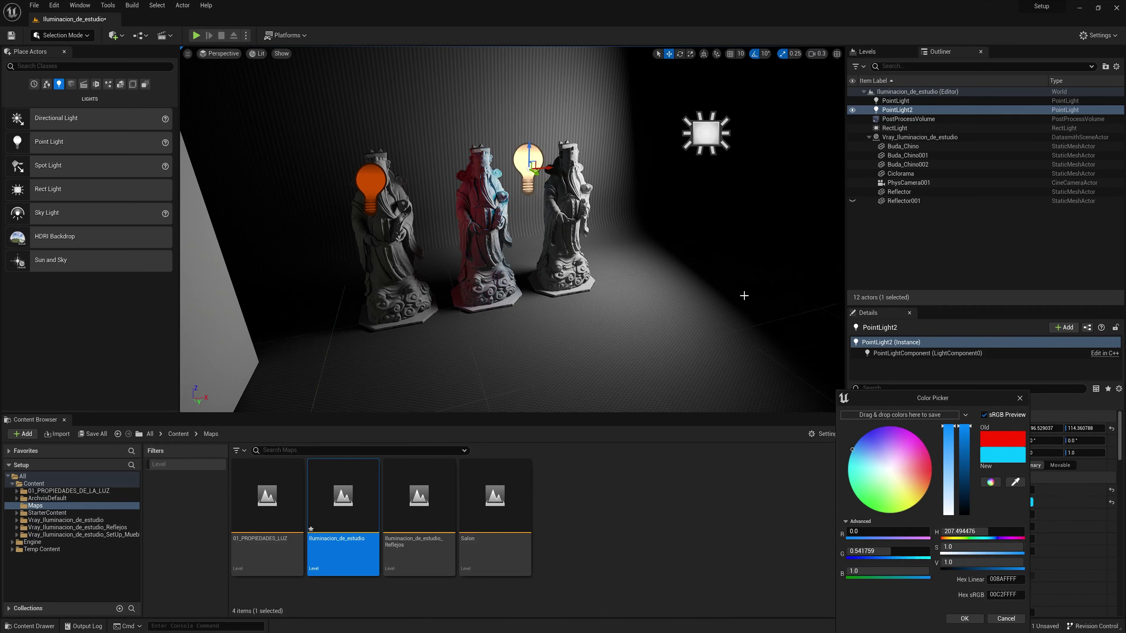
left_click(964, 619)
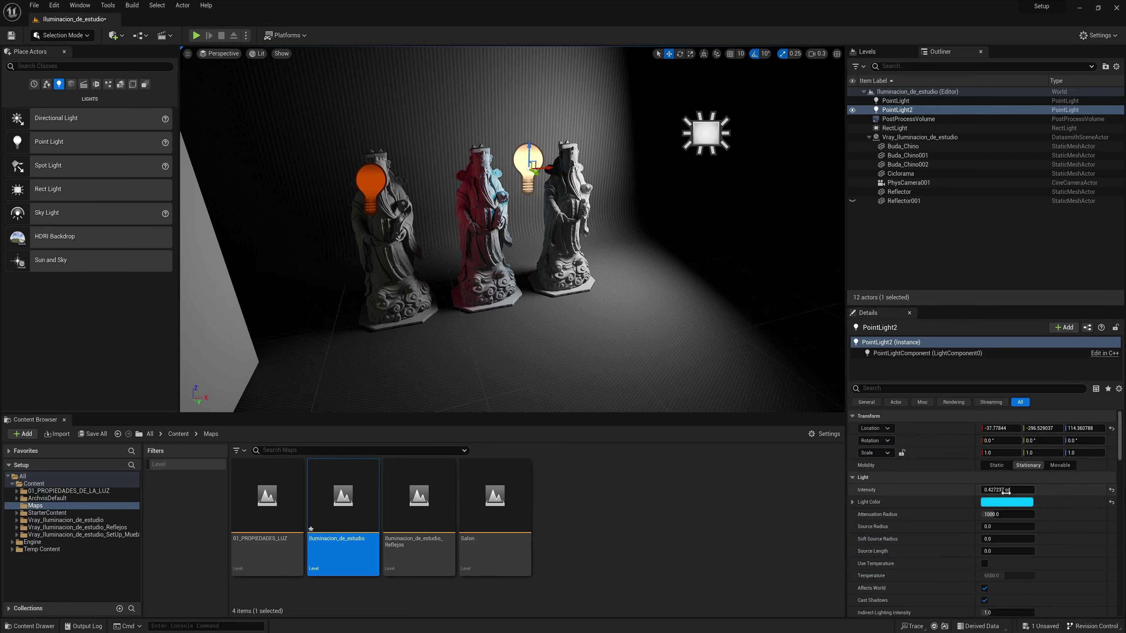
left_click_drag(1005, 490, 1024, 491)
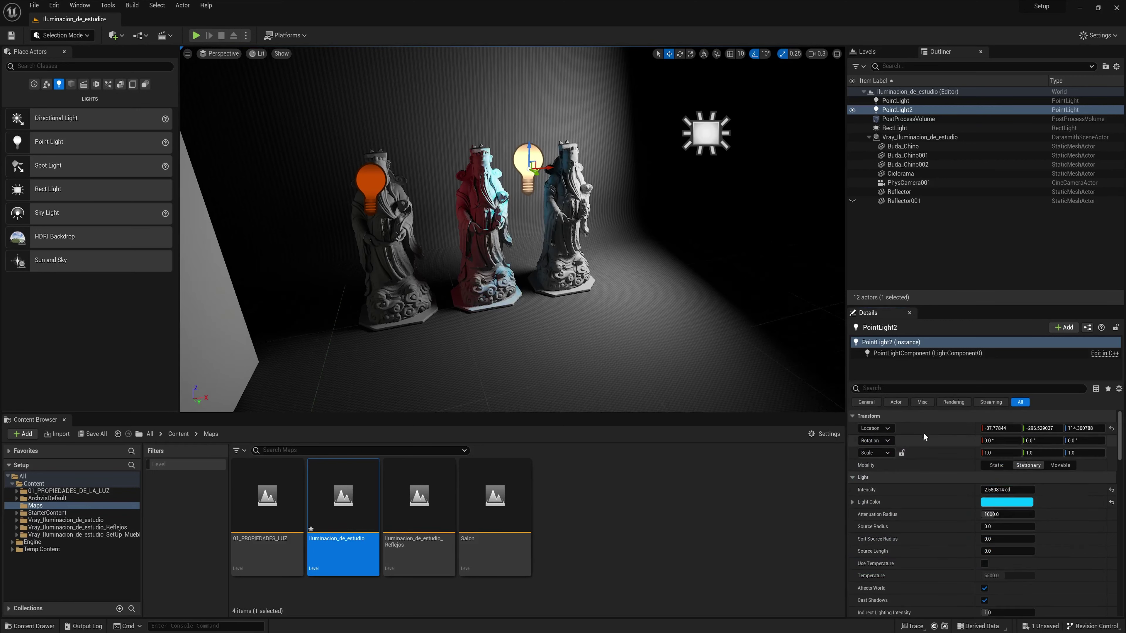
Filter the cyan light's Details by 'channel' to check its lighting channels.
left_click(886, 388)
type("channel")
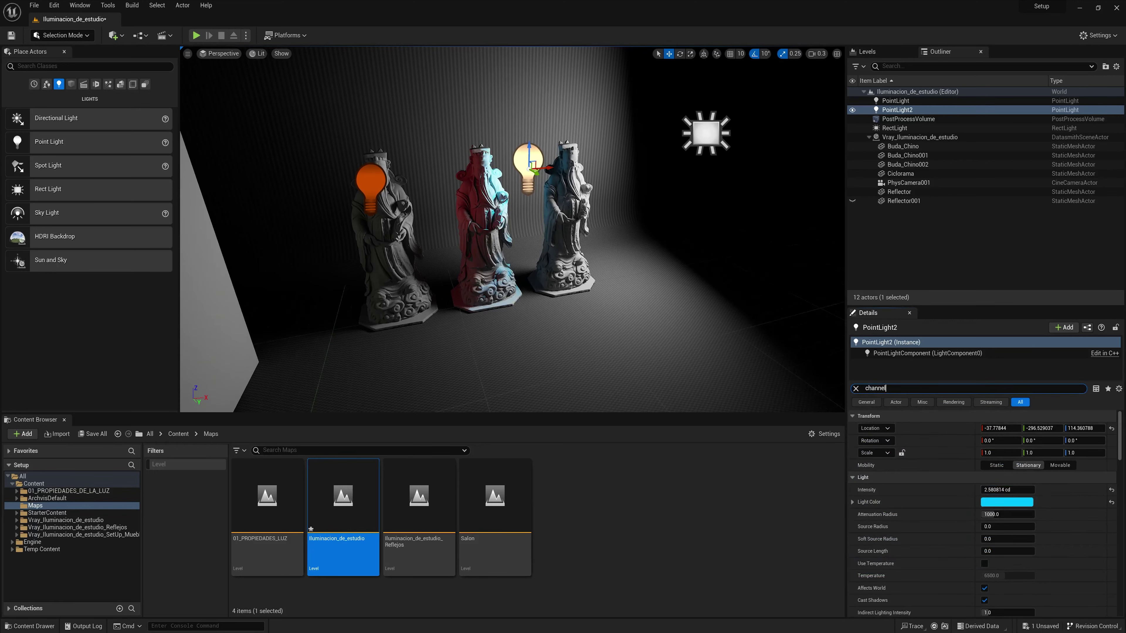
left_click(984, 465)
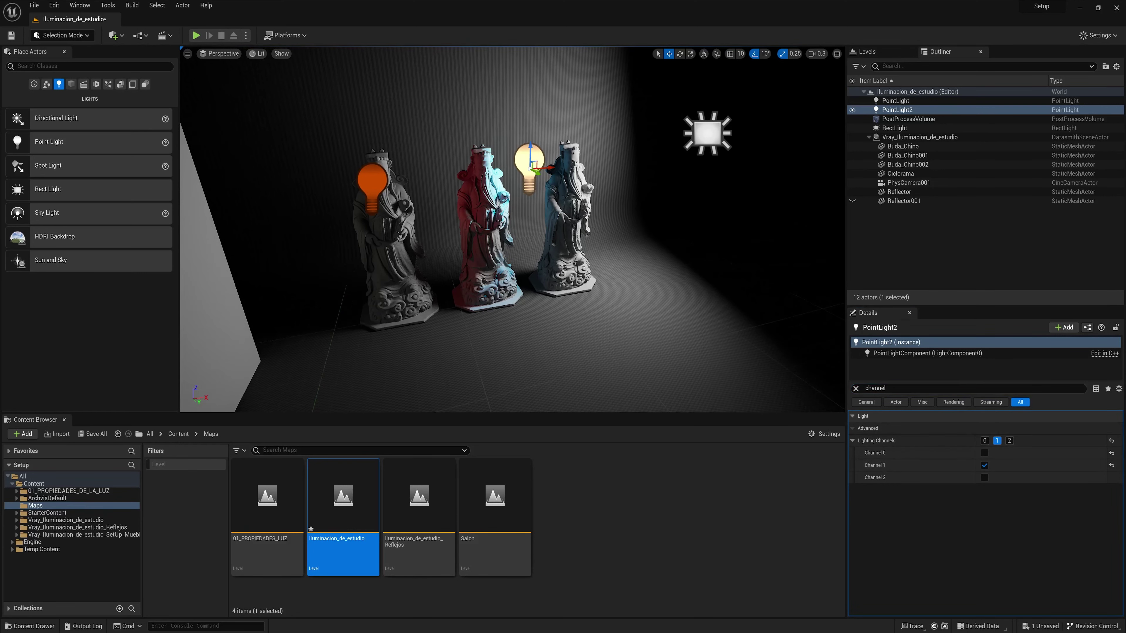
Take the middle statue off lighting channel 0 and select both point lights.
left_click(907, 156)
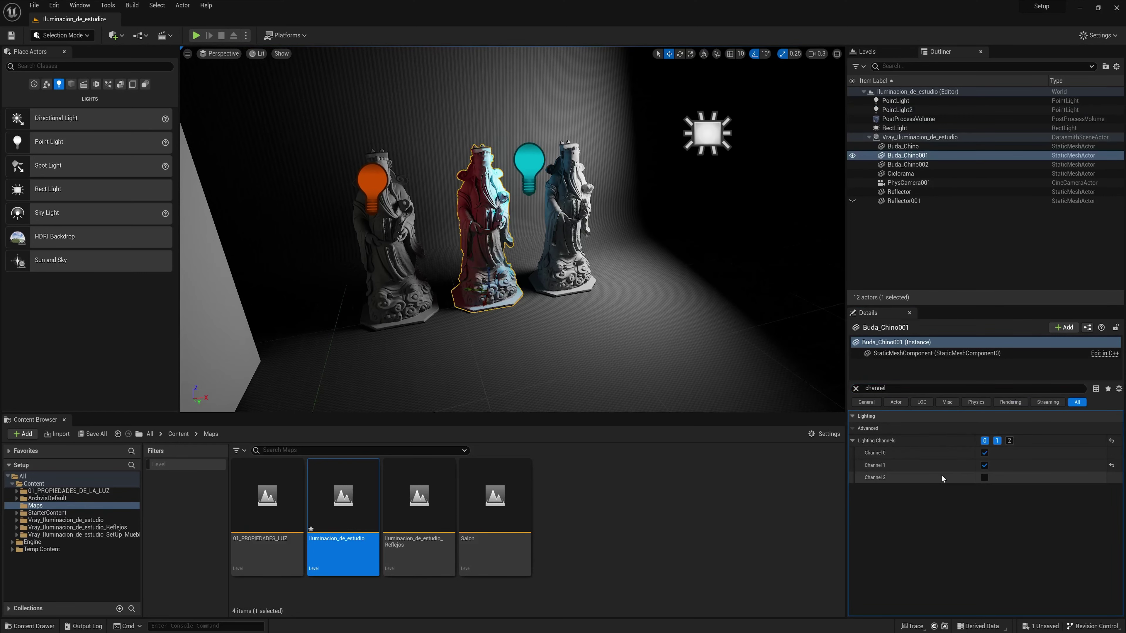
left_click(985, 441)
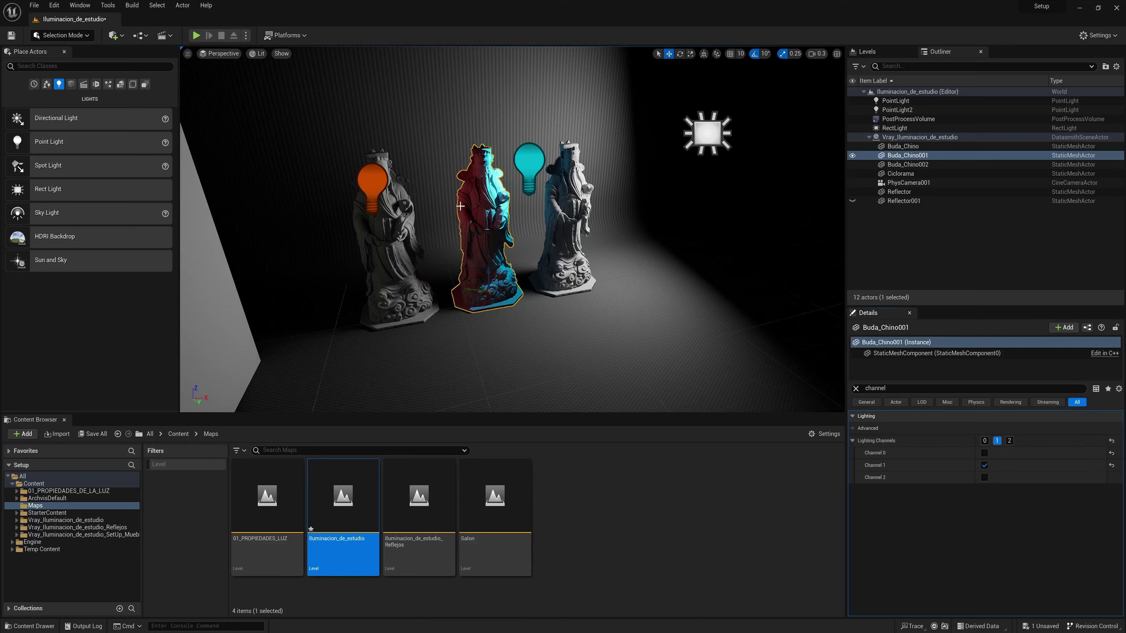
left_click(373, 193)
left_click(534, 156, "ctrl")
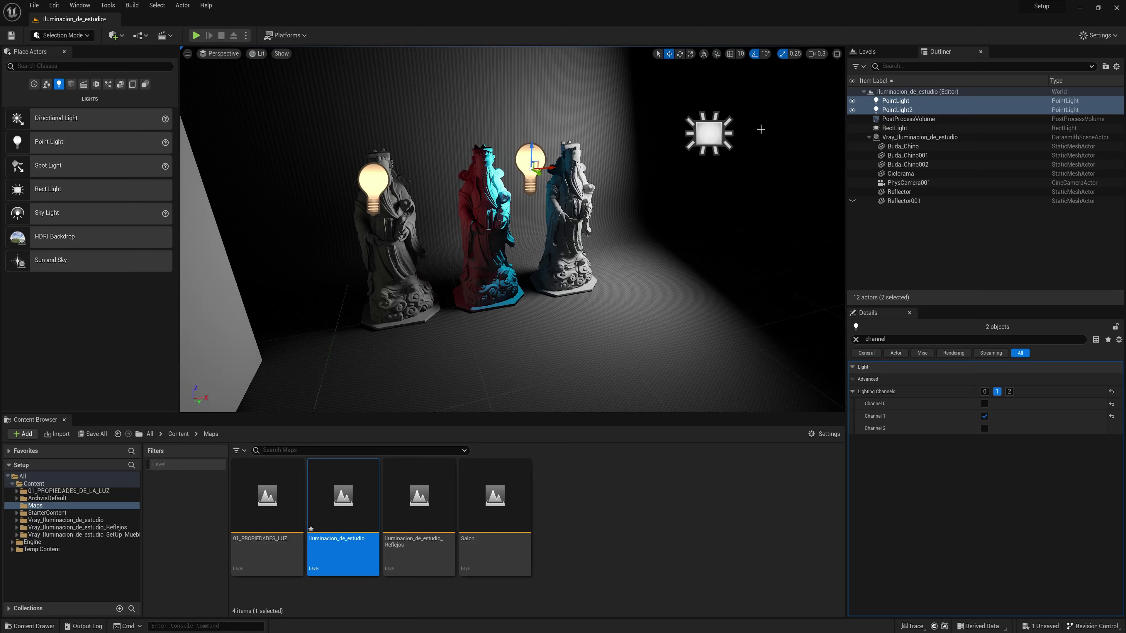
Compare the RectLight's and right statue's channels, then select the cyan point light.
left_click(709, 133)
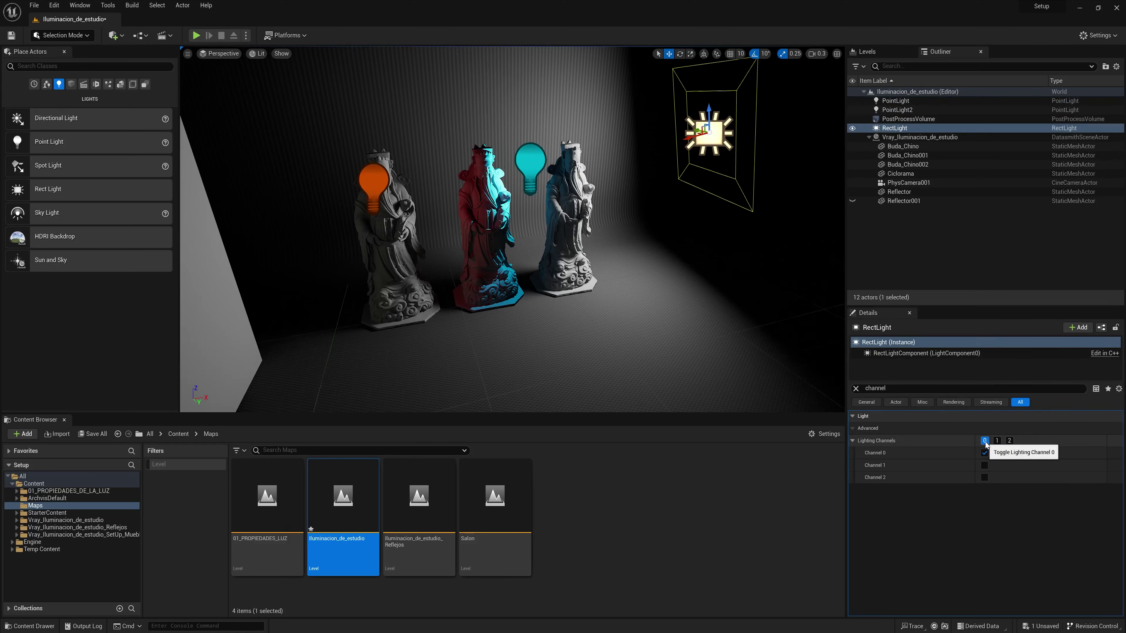
left_click(565, 239)
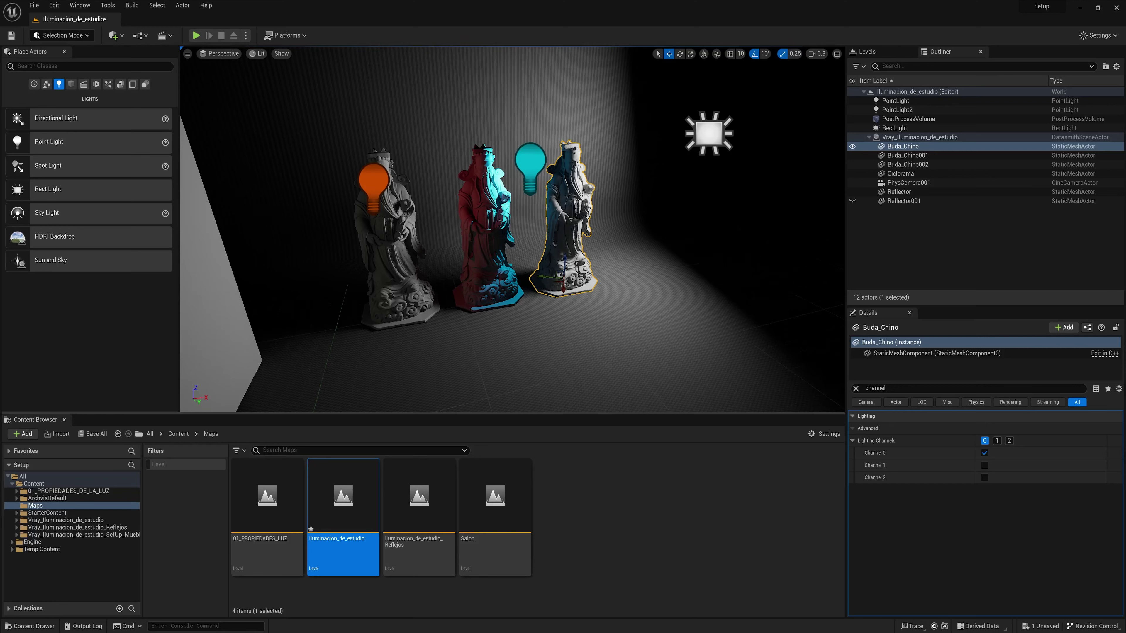
left_click(530, 165)
Delete the cyan and red point lights.
key("Delete")
left_click(374, 182)
key("Delete")
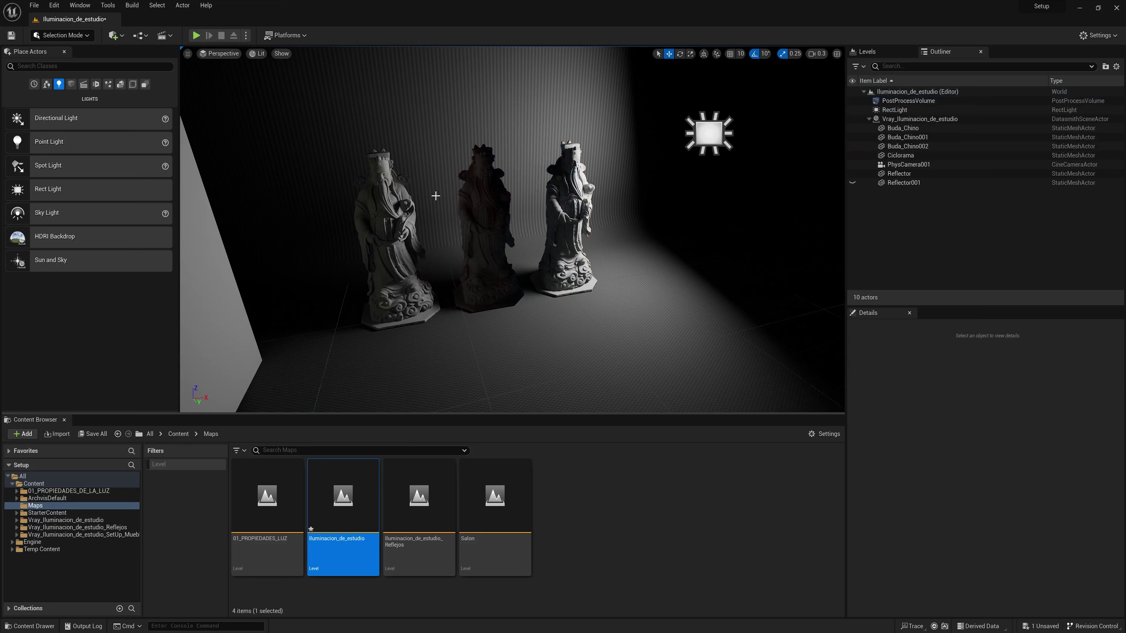
Return the middle statue to lighting channel 0, then select RectLight and the right statue.
left_click(502, 222)
left_click(985, 441)
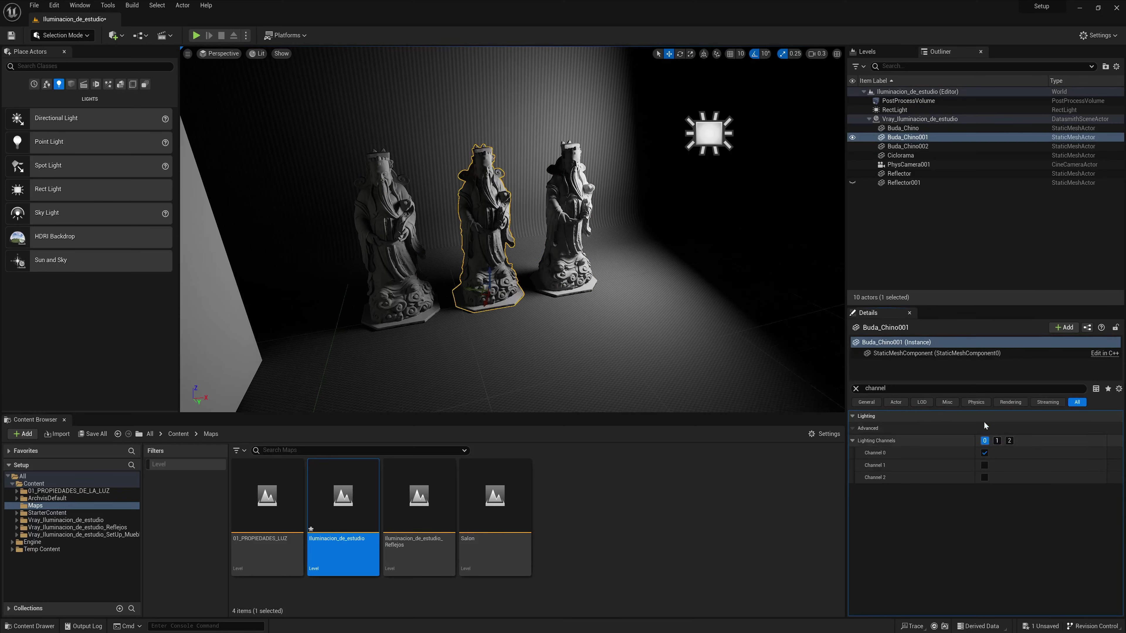
left_click(727, 136)
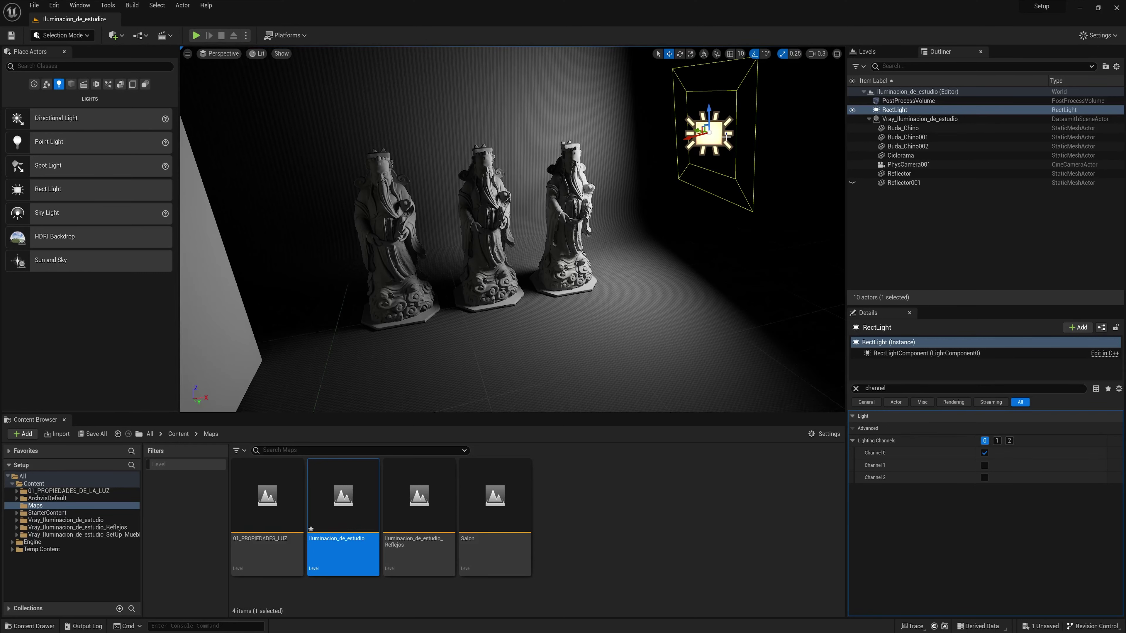
mouse_move(726, 136)
right_mouse_down()
mouse_move(683, 133)
mouse_move(655, 210)
right_mouse_up()
left_click(556, 248)
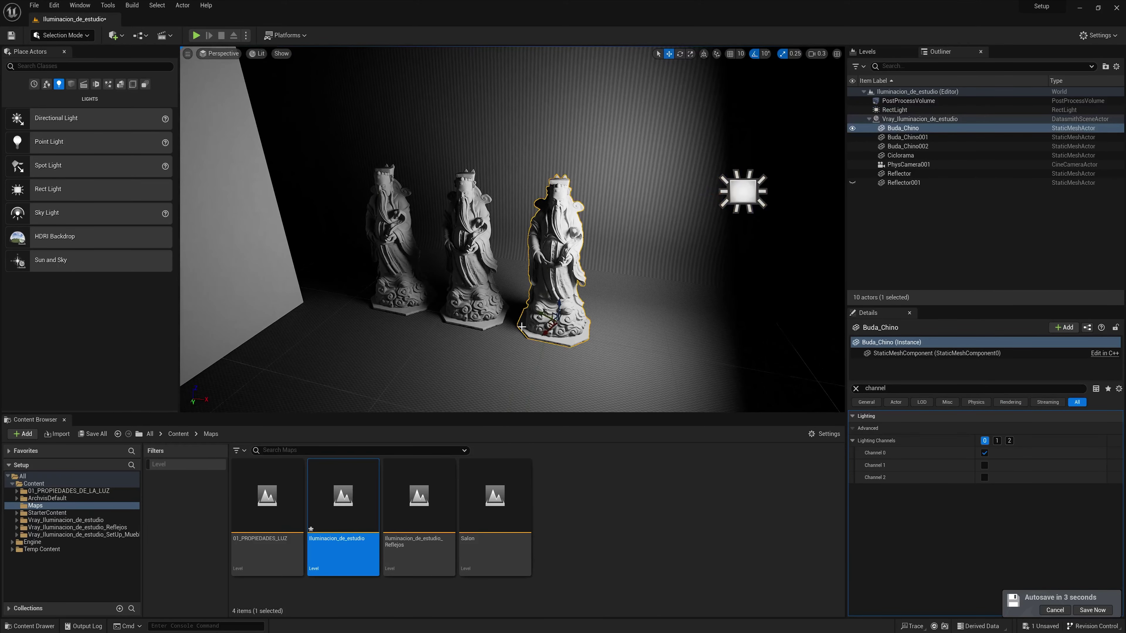
Test Buda_Chino's channels while orbiting, ending with lighting channel 0 on and channel 1 off.
left_click(985, 440)
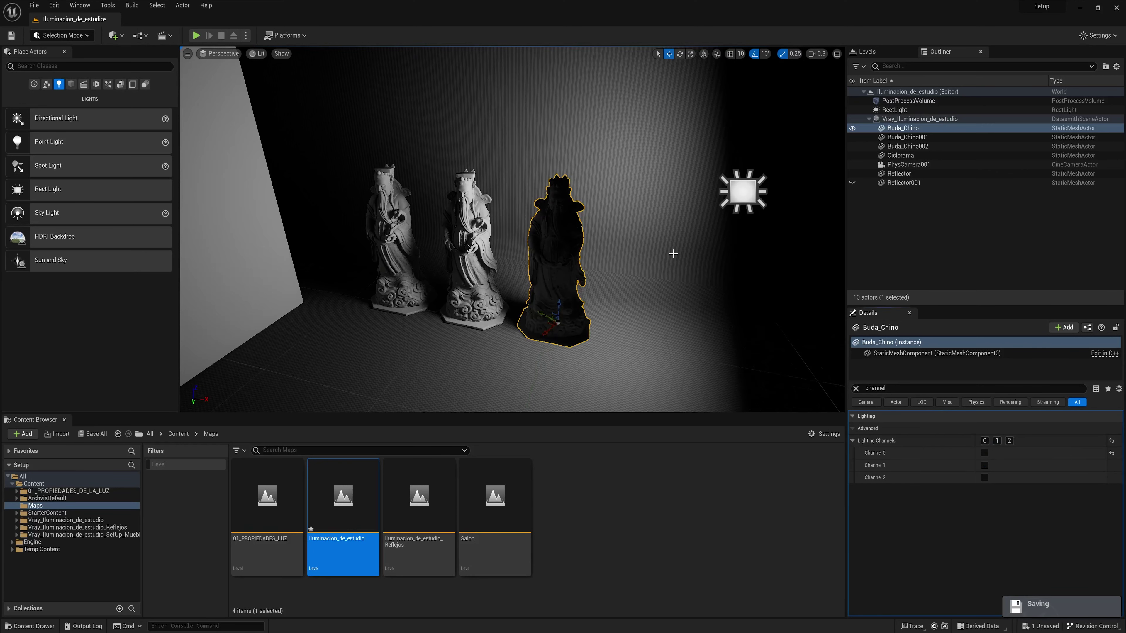
right_click_drag(596, 309, 608, 311)
scroll(502, 246, "up", 10)
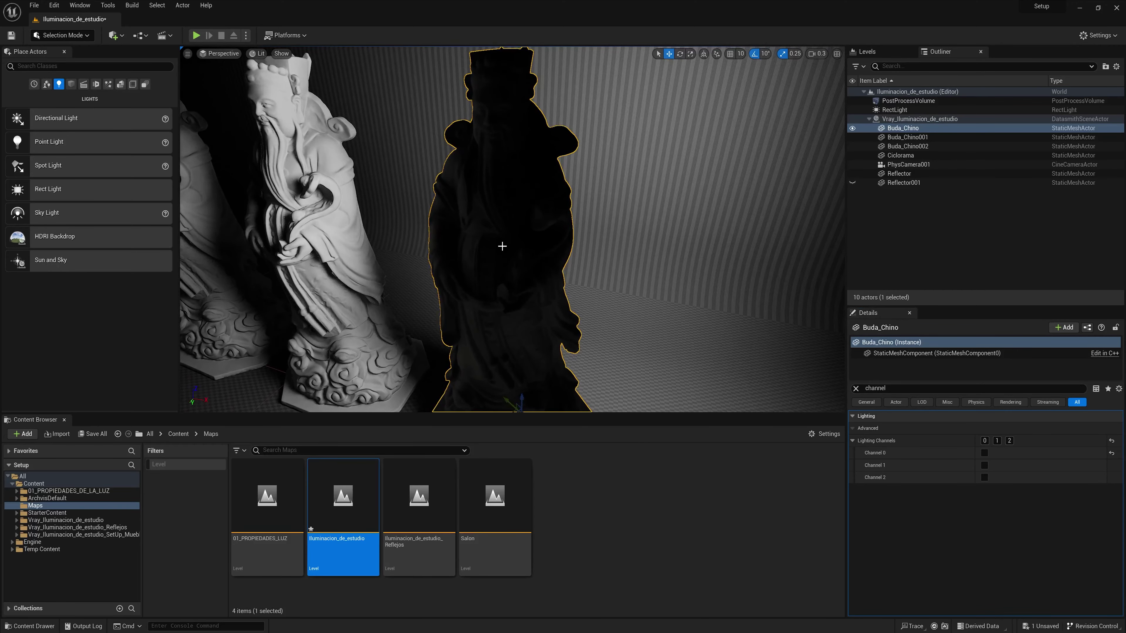
left_click_drag(502, 246, 484, 250)
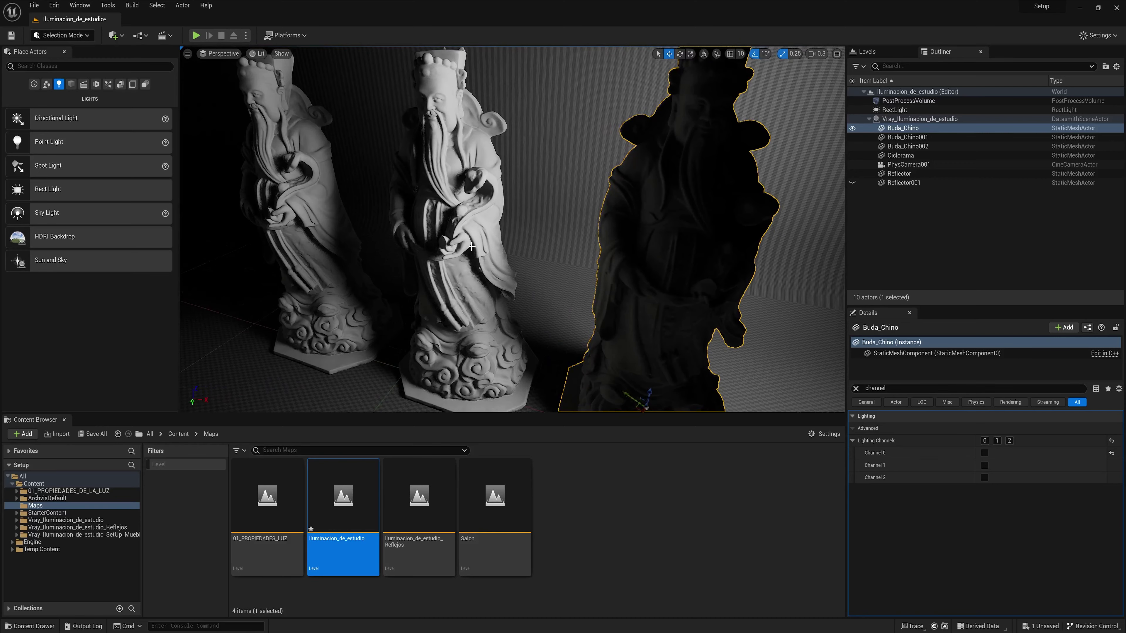
left_click(997, 440)
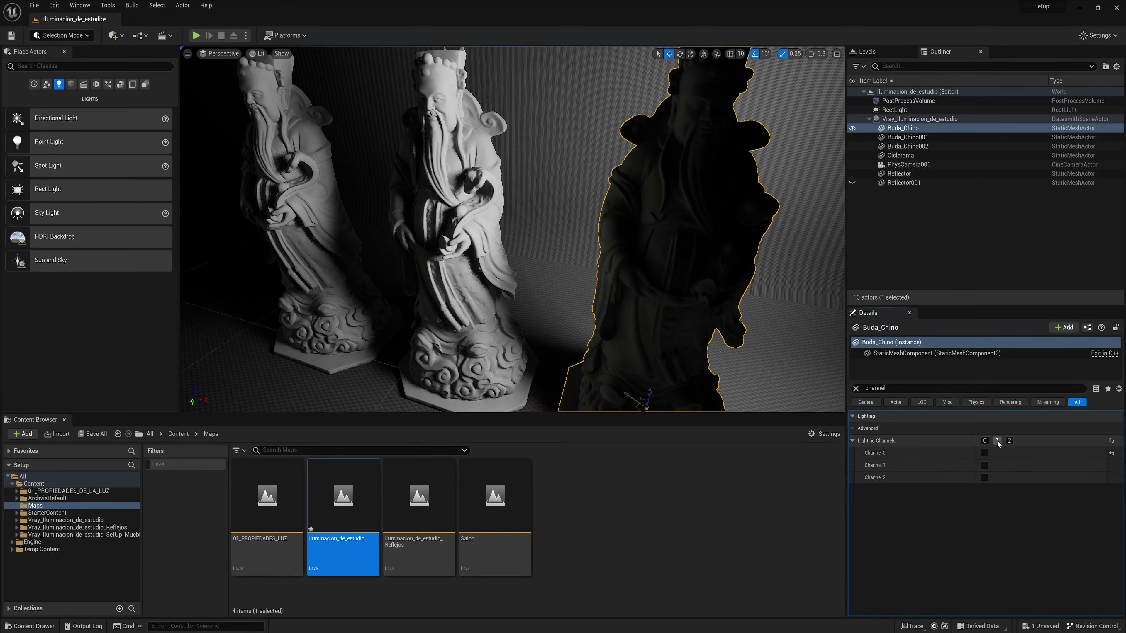
left_click(985, 440)
left_click(997, 440)
left_click_drag(598, 153, 598, 153)
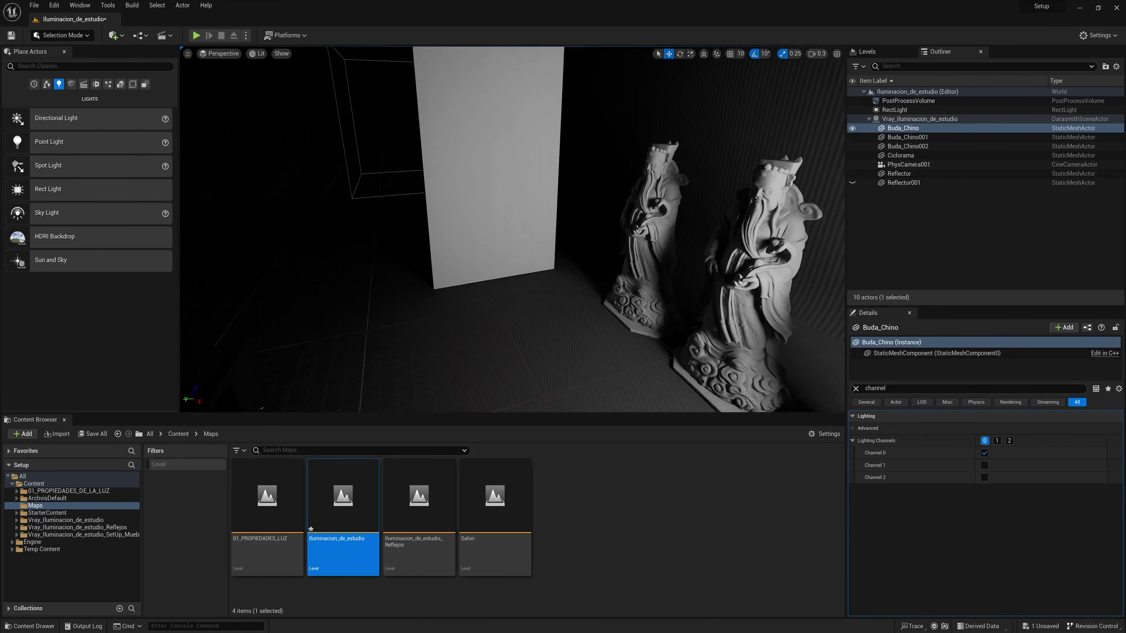
Duplicate RectLight as RectLight2 beside the left statue and pilot it toward the white reflector.
left_click(672, 217)
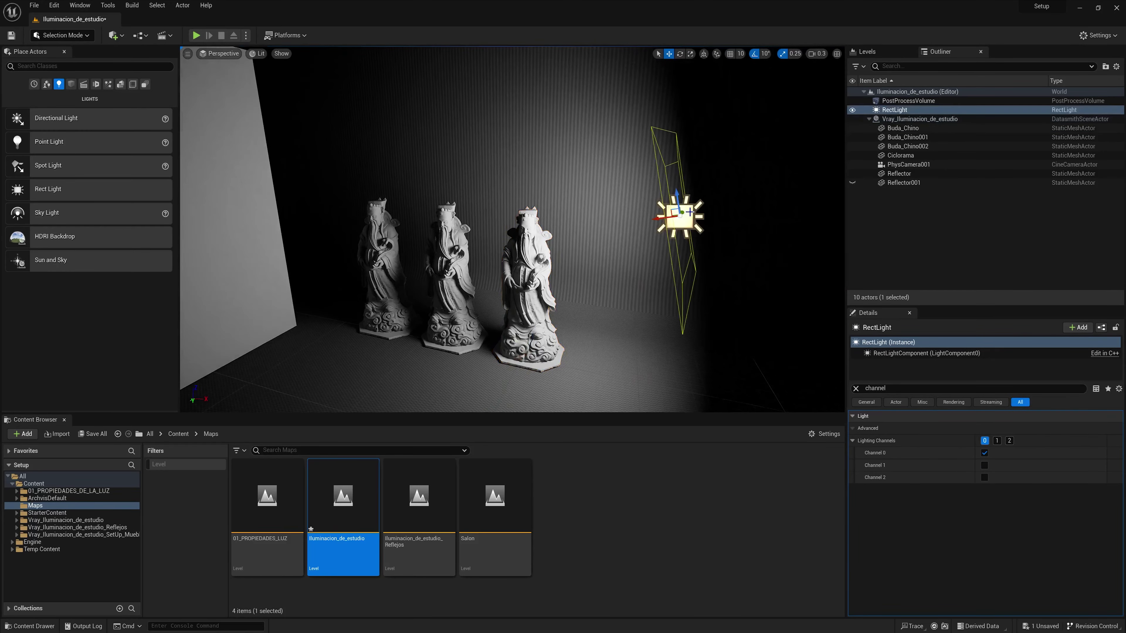
left_click_drag(673, 217, 400, 223, "alt")
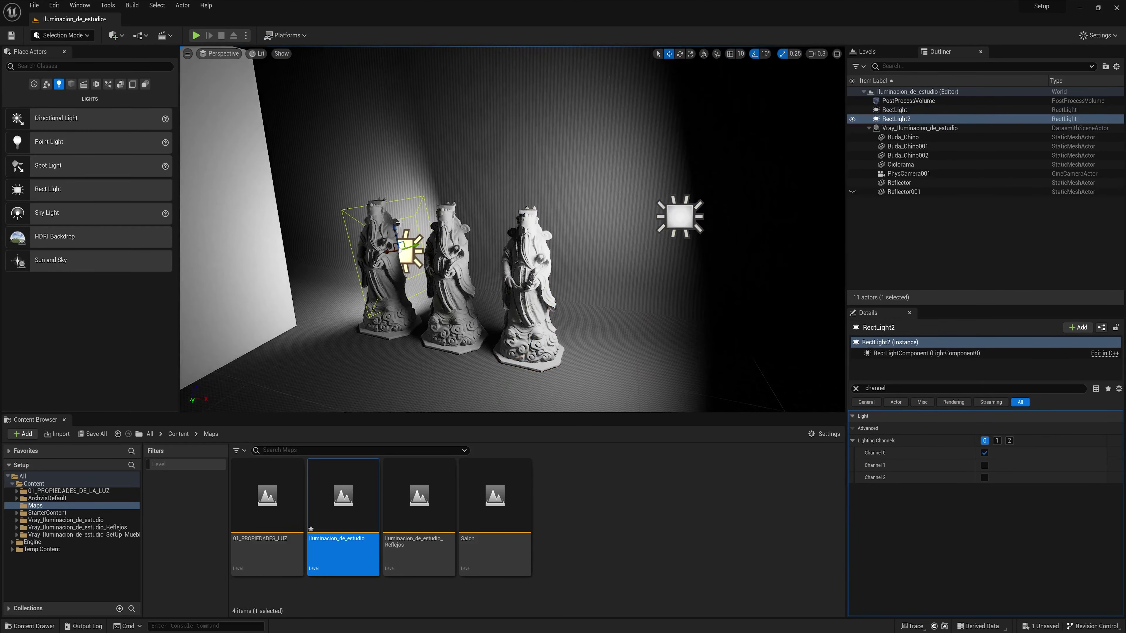
right_click(410, 257)
left_click(448, 354)
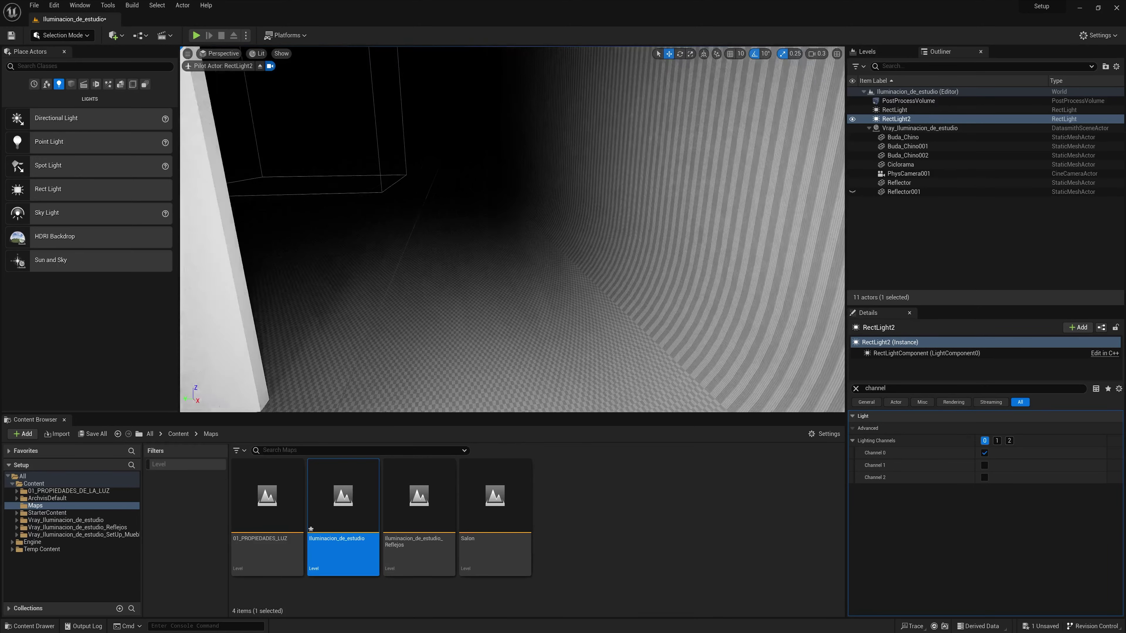
right_click_drag(447, 355, 510, 355)
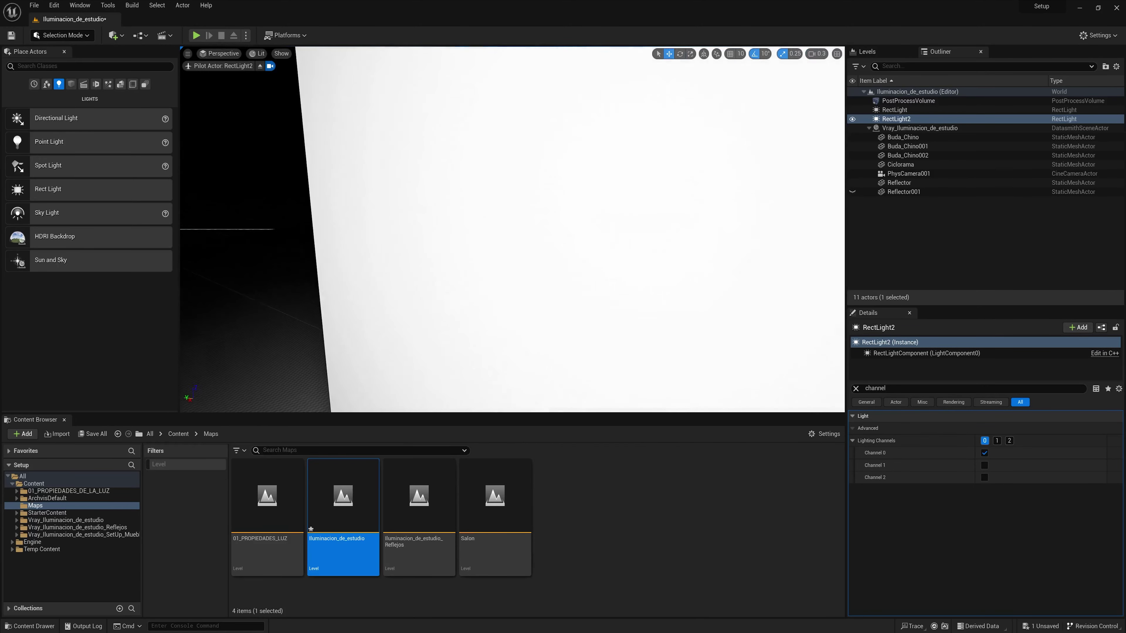
left_click(260, 65)
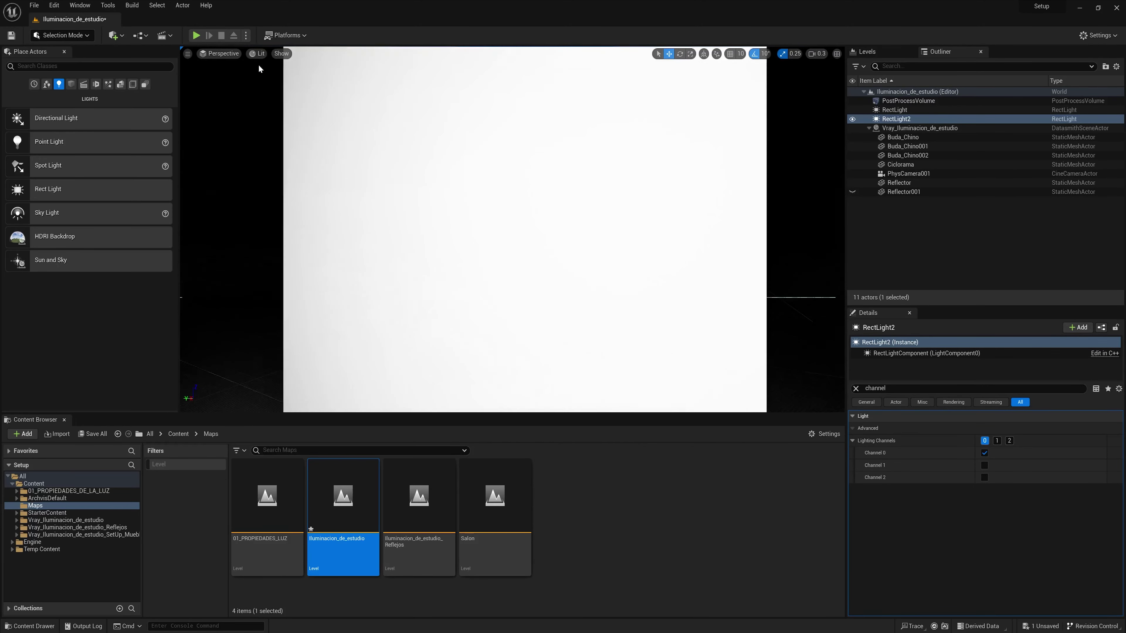
right_click_drag(510, 231, 425, 220)
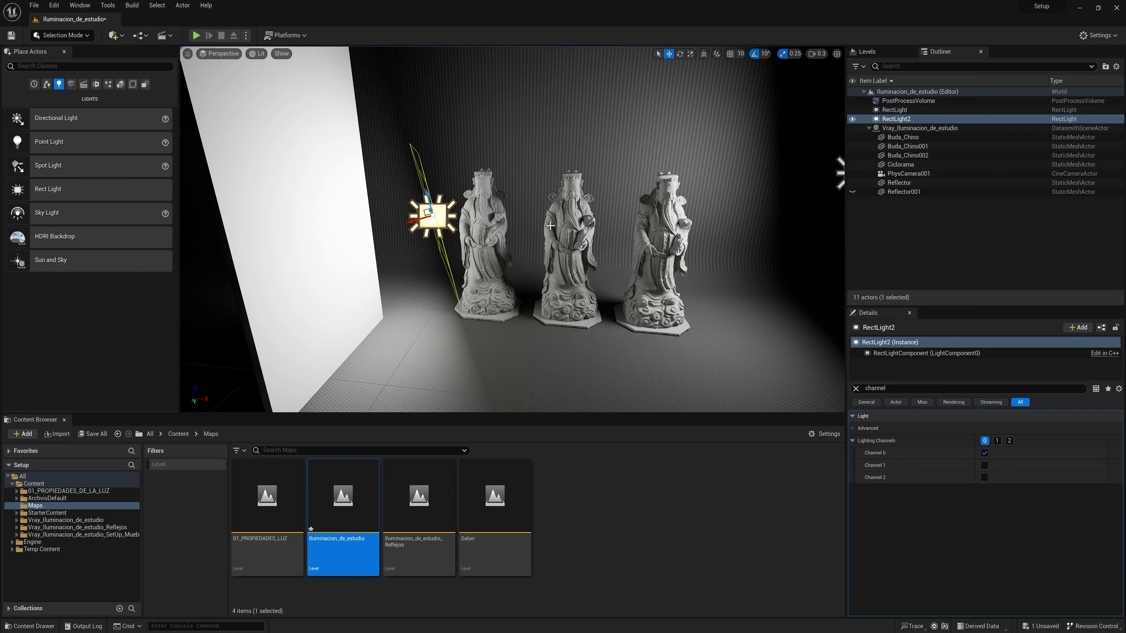
Toggle RectLight2's visibility on and off to compare the lighting.
left_click(852, 118)
left_click(852, 119)
left_click(852, 119)
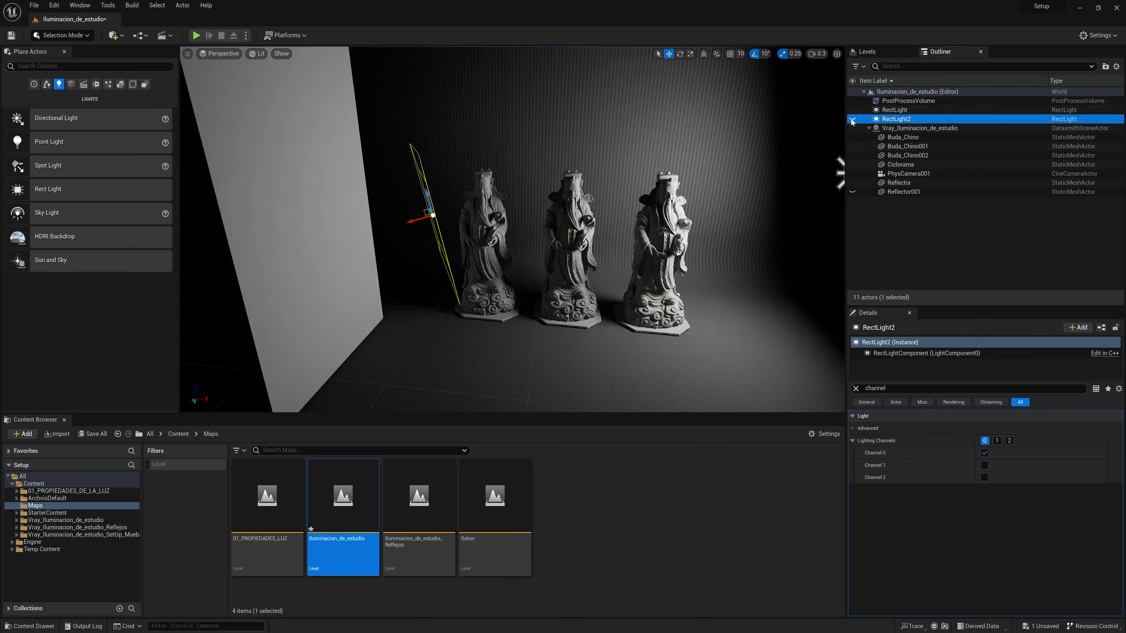
left_click(852, 119)
left_click(852, 119)
left_click(853, 119)
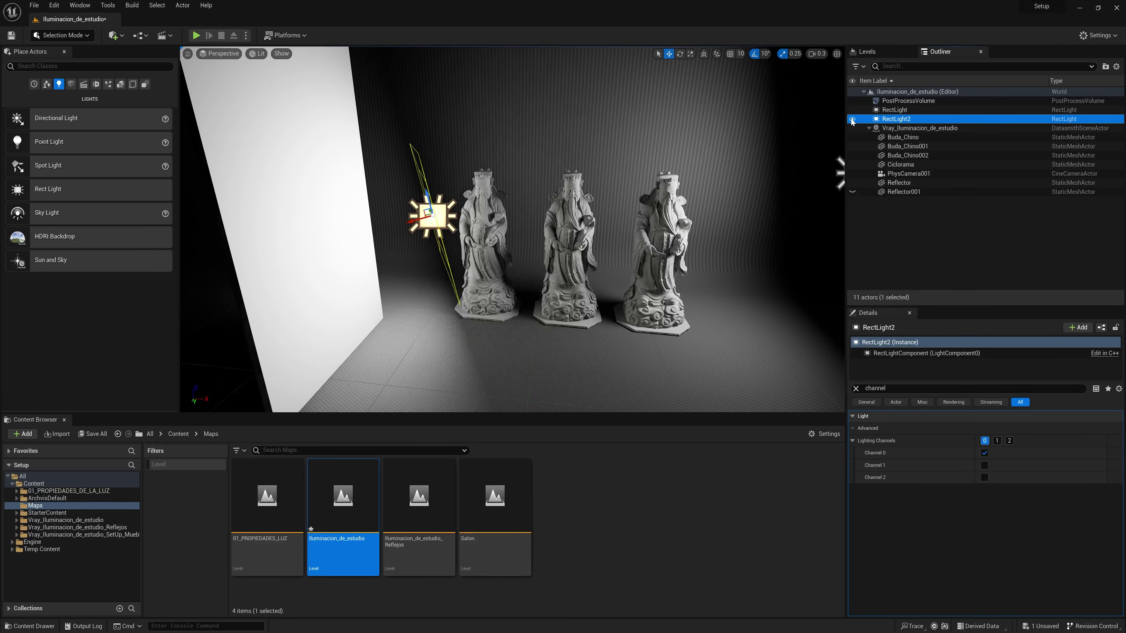
Enable lighting channel 1 on the left statue Buda_Chino002, then select the other statues.
left_click(506, 200)
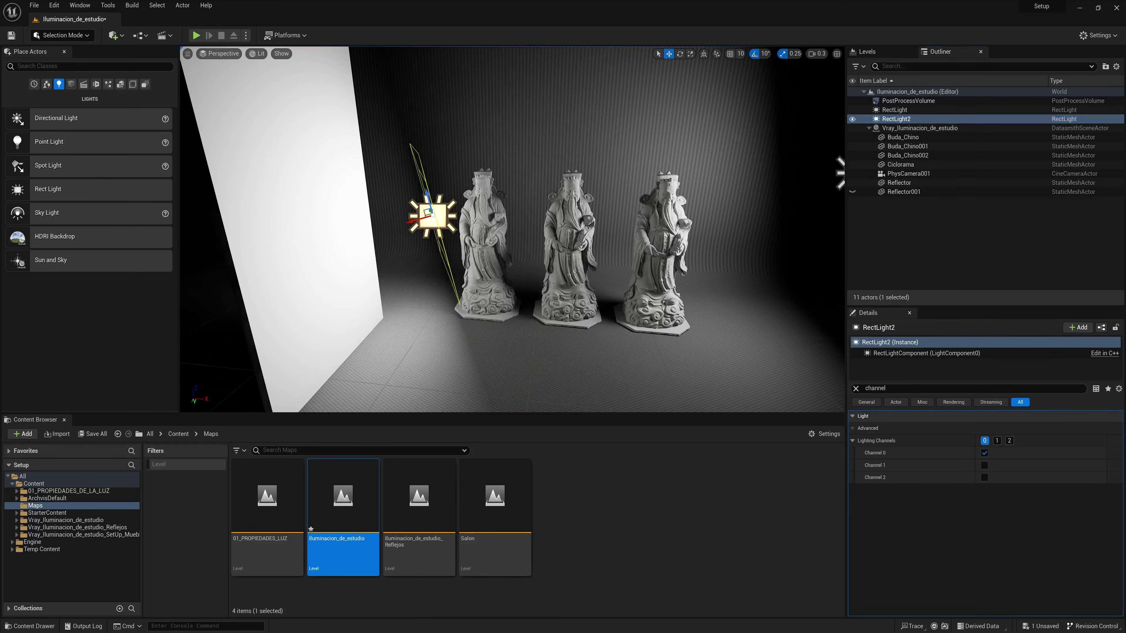
left_click(996, 441)
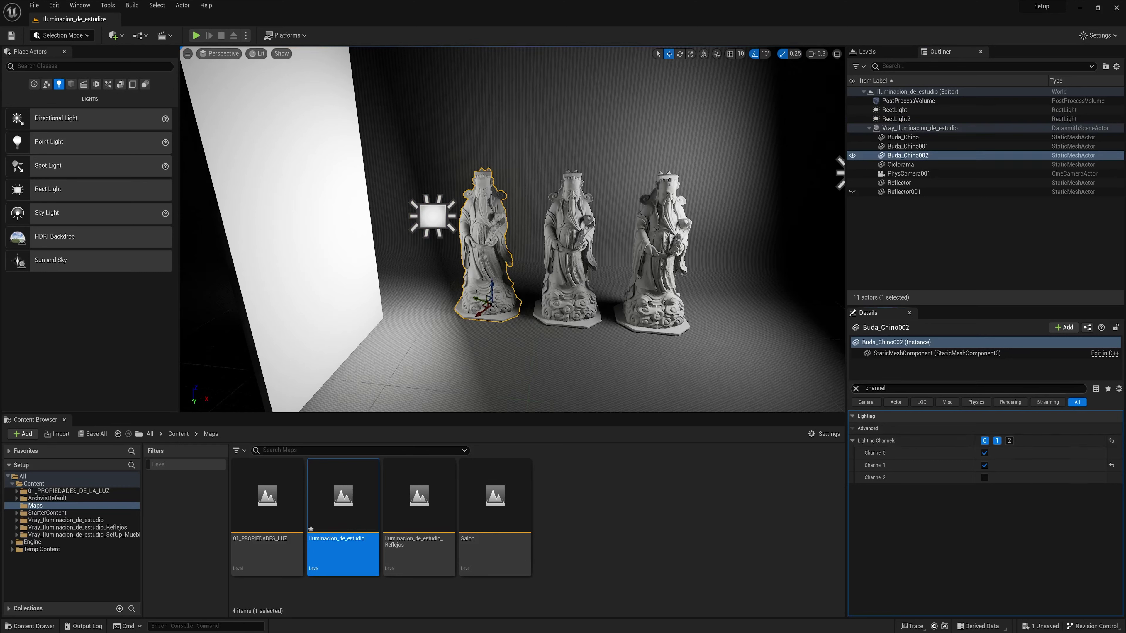
left_click(564, 233)
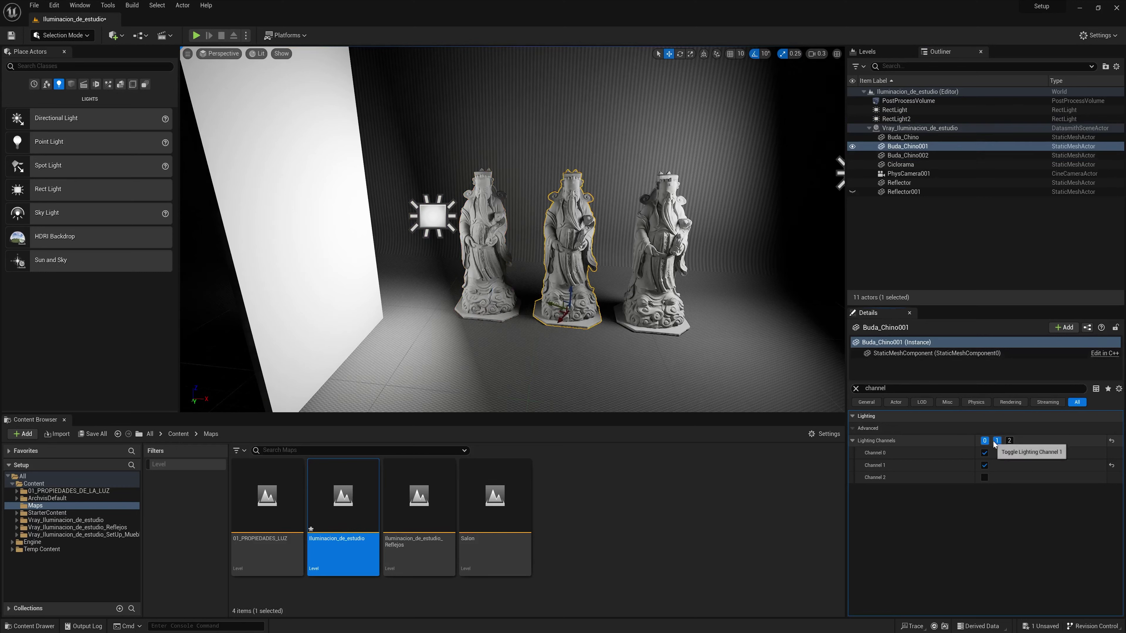
left_click(674, 243)
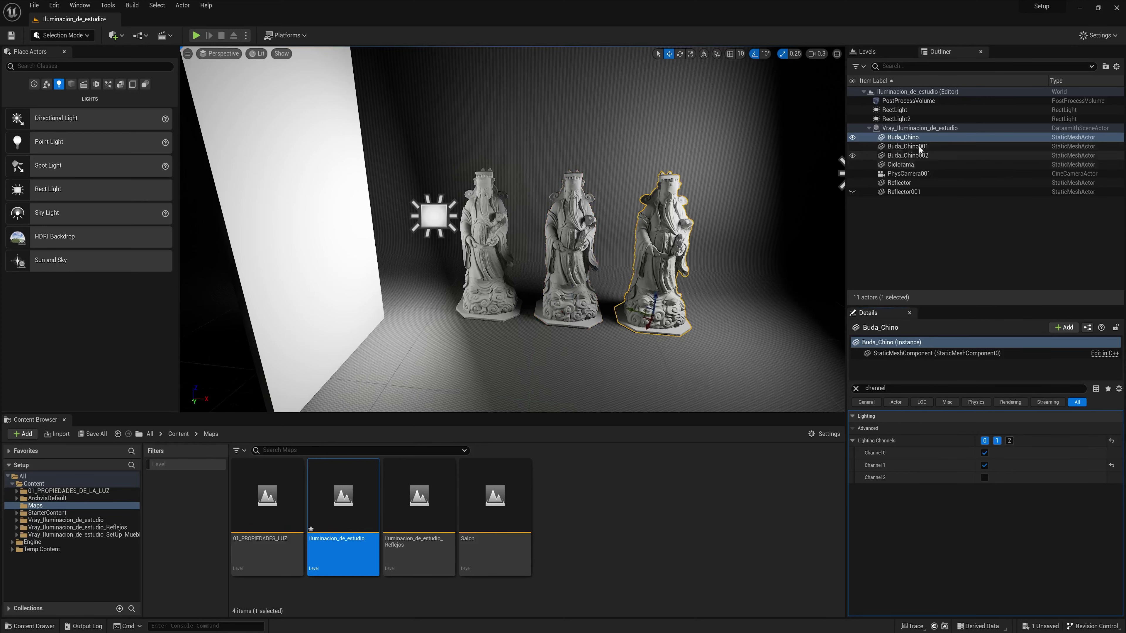
Take RectLight2 off channel 0, compare by toggling its visibility, then select the original RectLight.
left_click(896, 119)
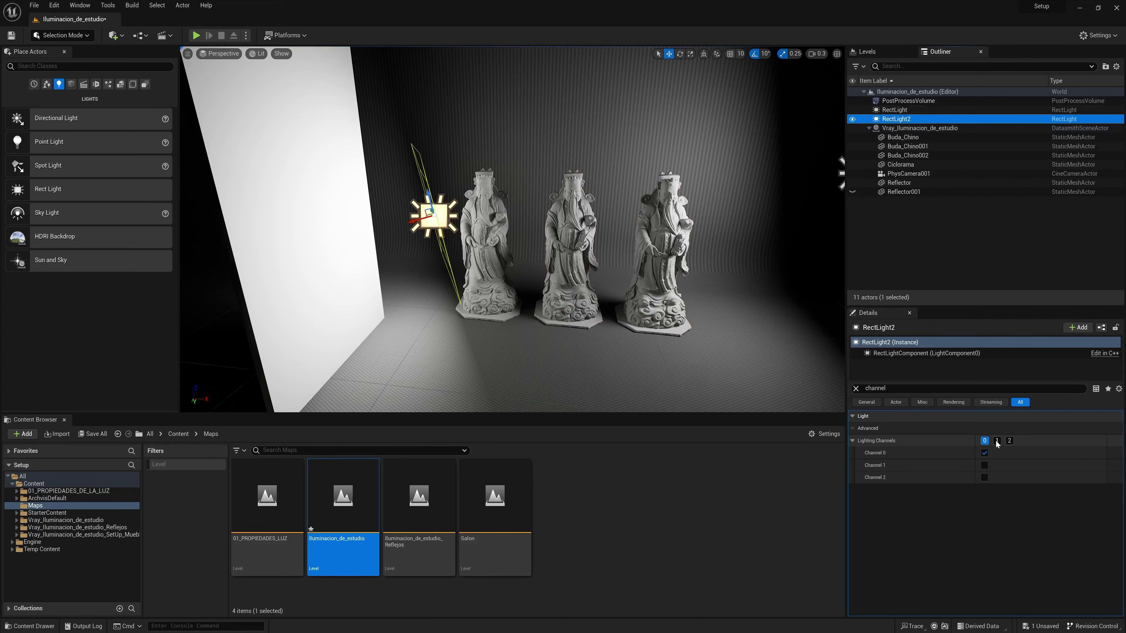
left_click(985, 441)
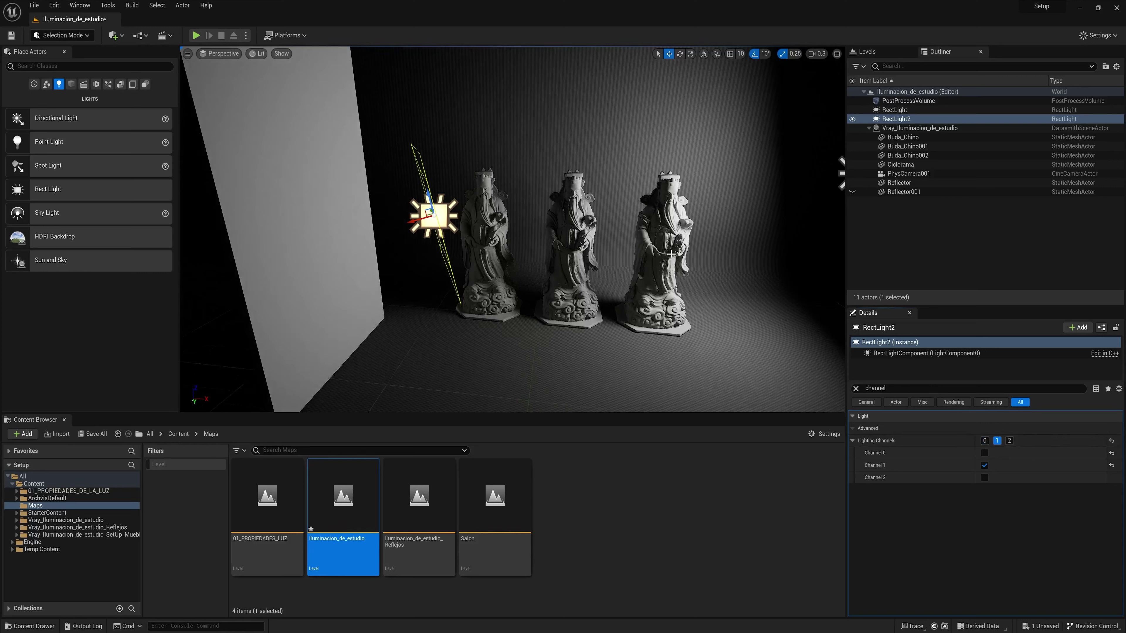
left_click(862, 121)
left_click(853, 119)
left_click(853, 119)
double_click(853, 120)
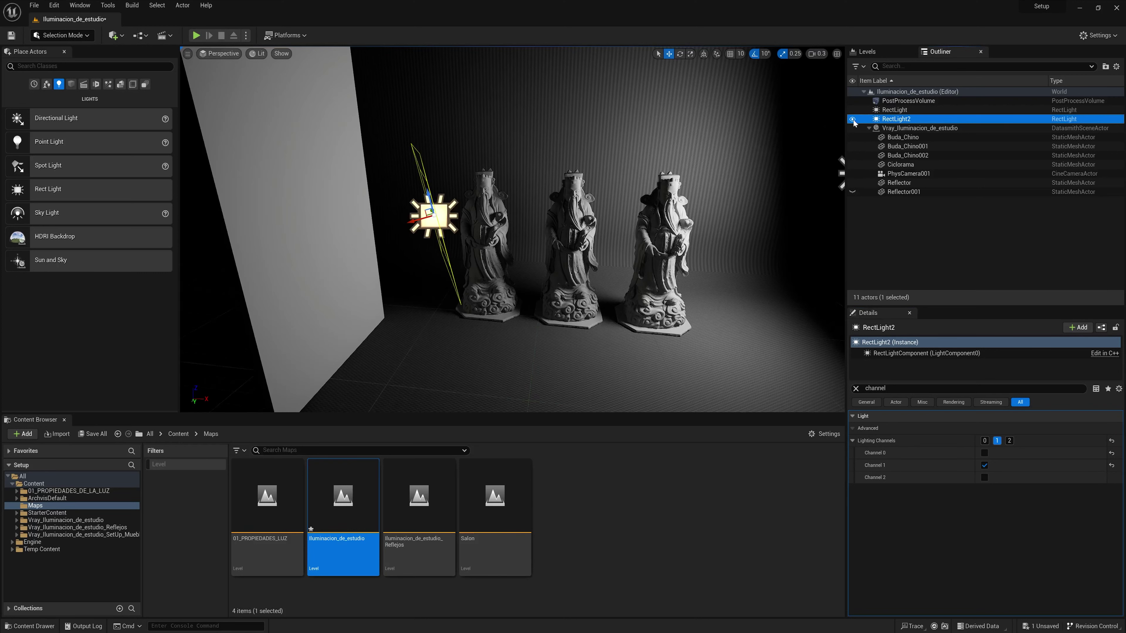
left_click(852, 119)
double_click(853, 120)
double_click(852, 120)
left_click(853, 120)
left_click_drag(484, 232, 621, 208)
left_click(659, 192)
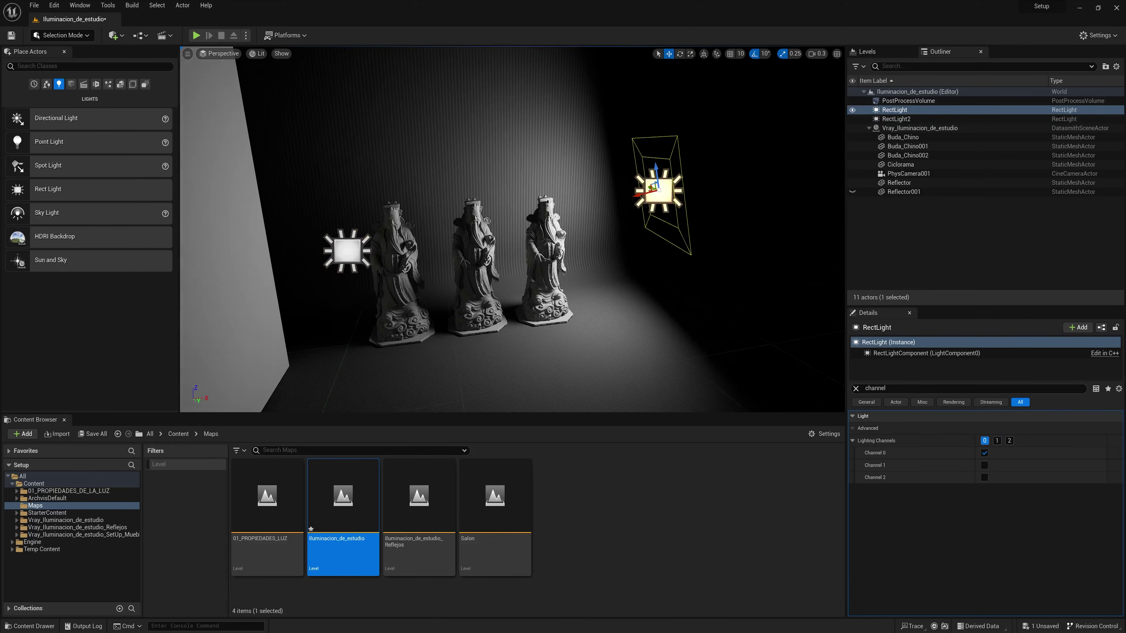
Frame RectLight2, then enable Lighting Channel 1 on the right statue Buda_Chino.
left_click(347, 251)
key("f")
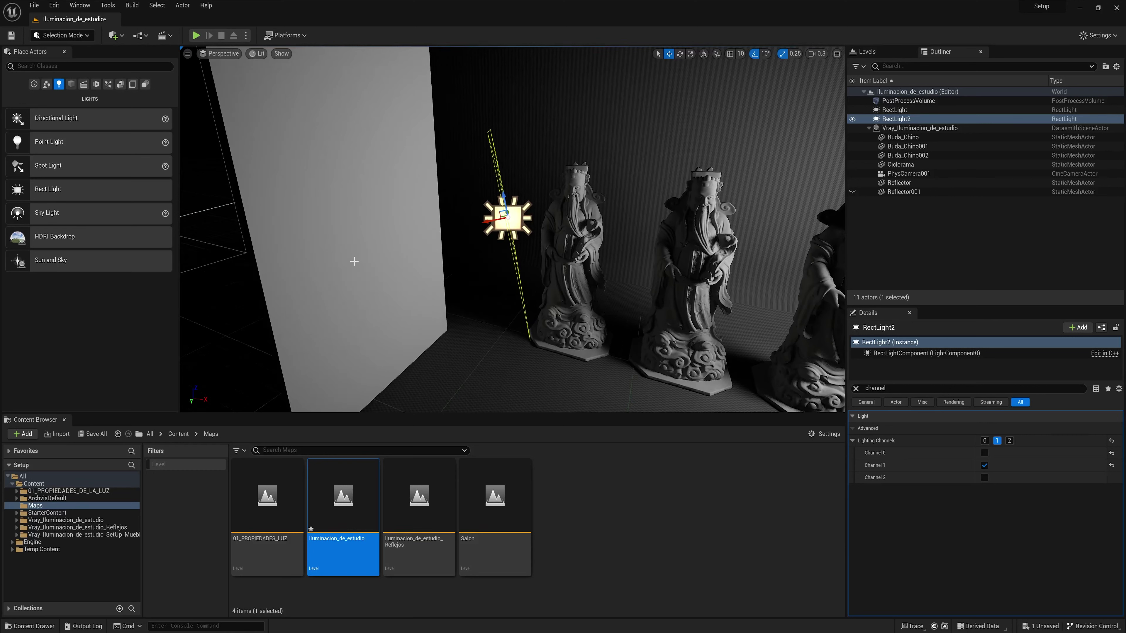
middle_click_drag(800, 245, 711, 243)
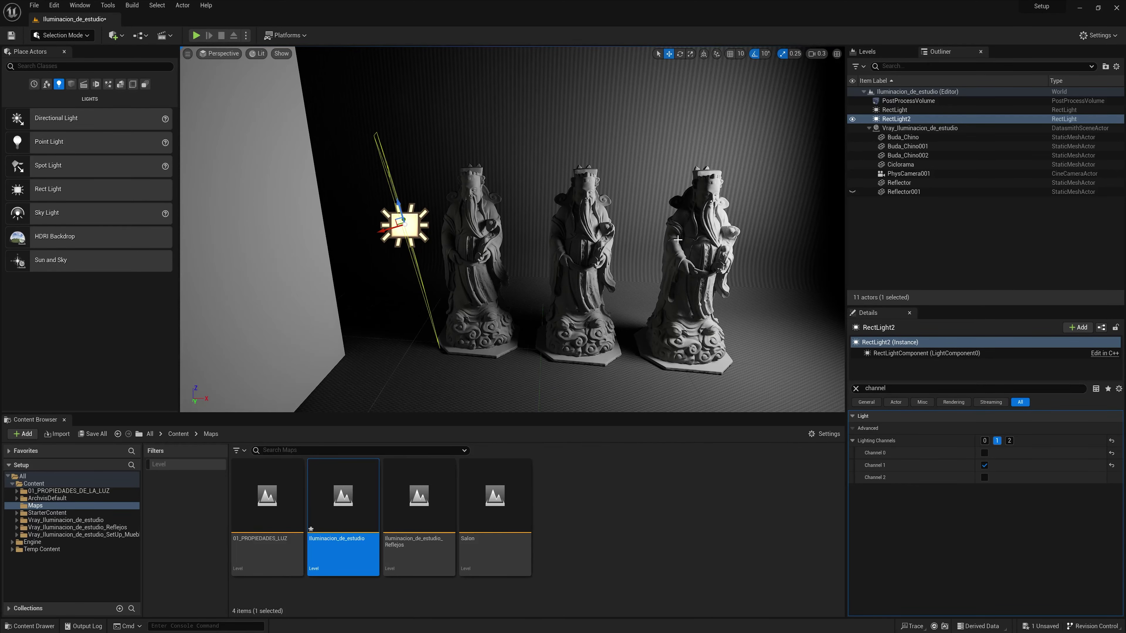
left_click(678, 240)
left_click(996, 441)
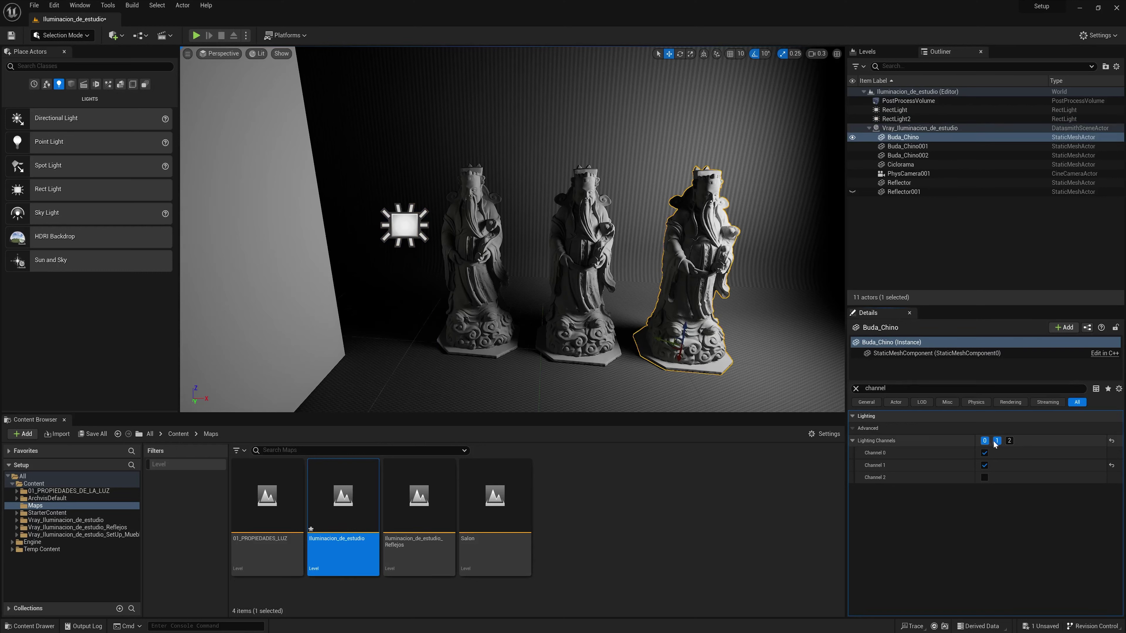
Review the lighting channels of Buda_Chino001, Buda_Chino002 and the Reflector panel.
left_click(595, 283)
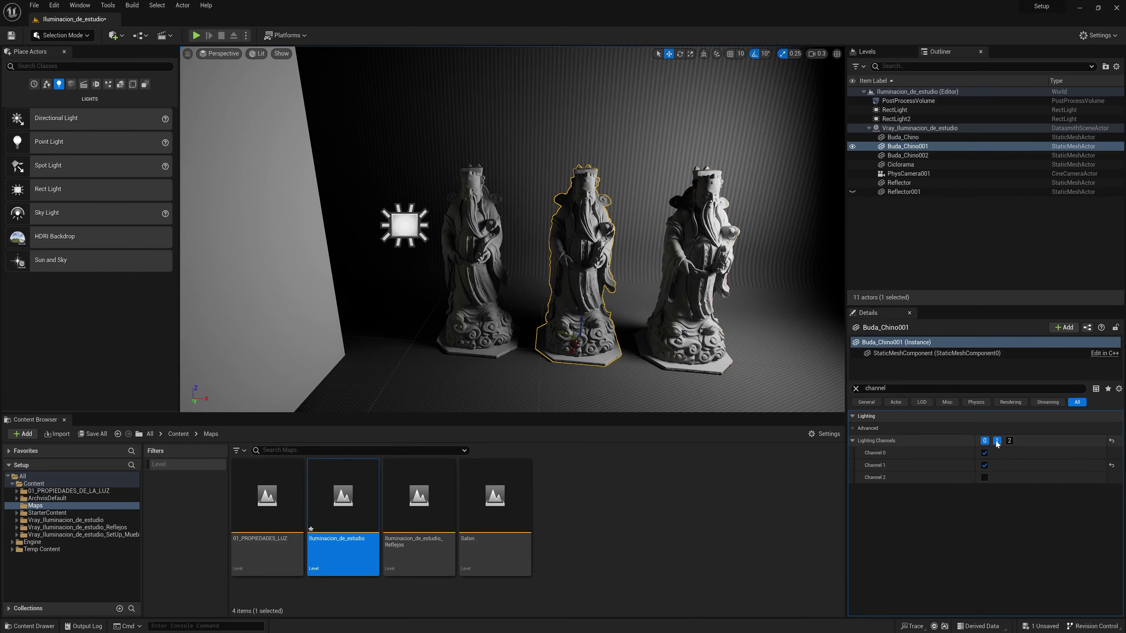
left_click(480, 273)
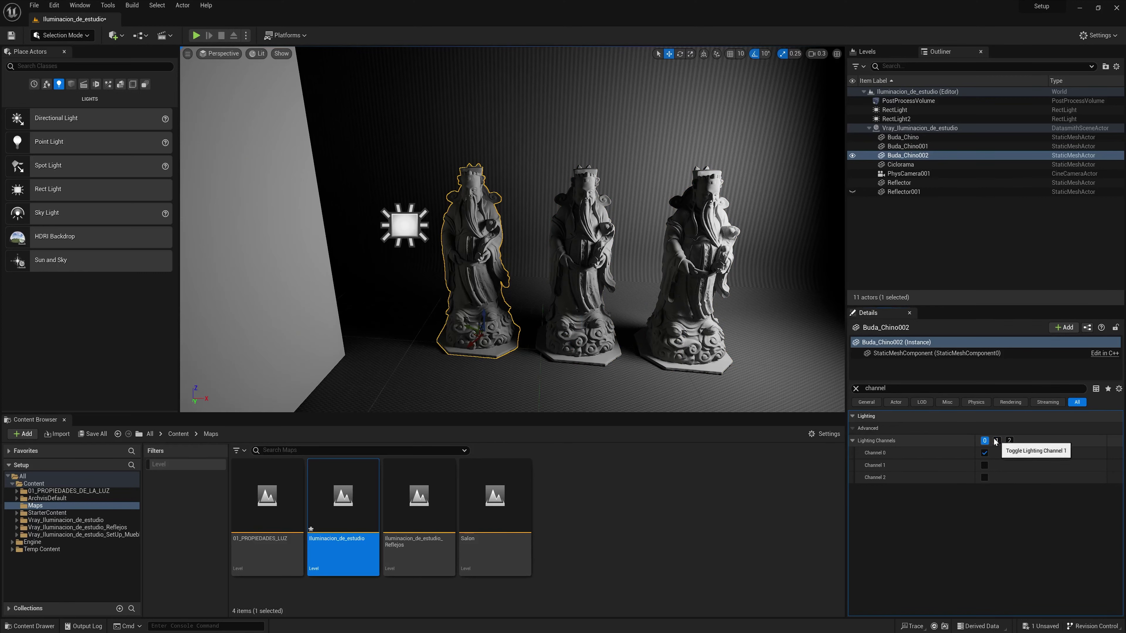
left_click(403, 221)
left_click_drag(395, 222, 369, 229)
left_click(379, 221)
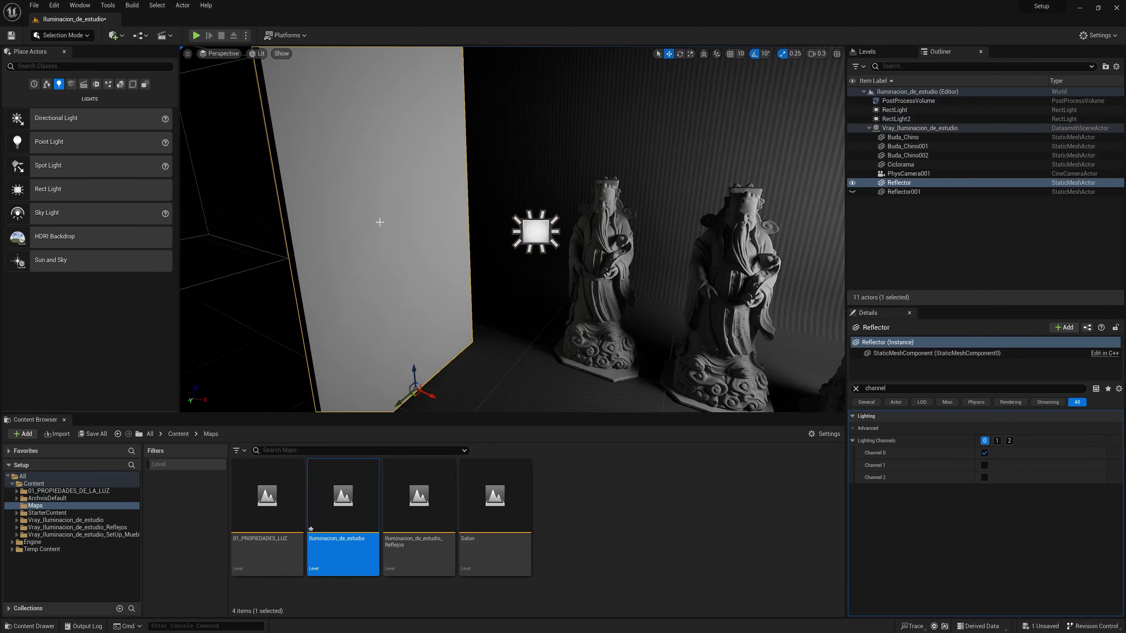
Move the Reflector from Lighting Channel 0 to Channel 1, comparing with RectLight2 hidden and shown.
left_click(986, 441)
left_click(998, 442)
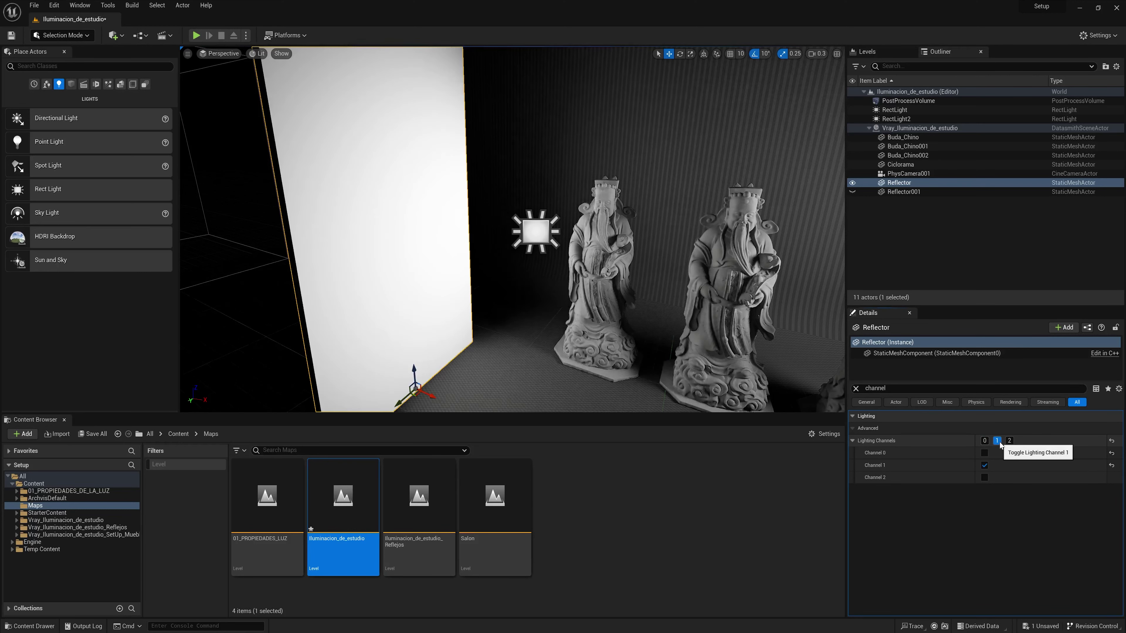
left_click(535, 235)
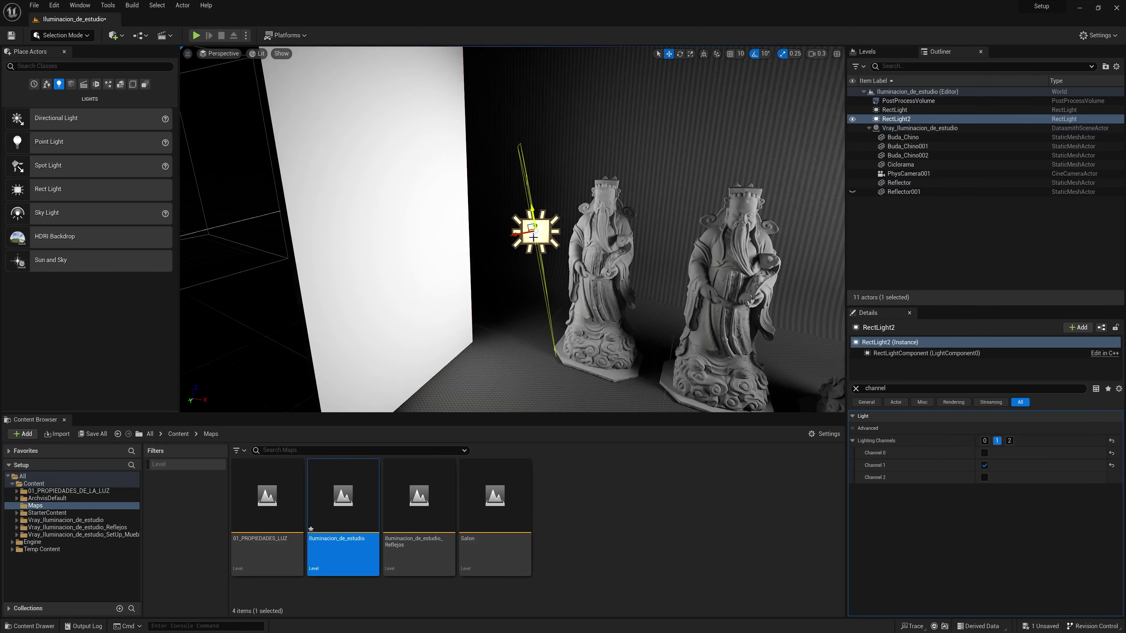
left_click(422, 250)
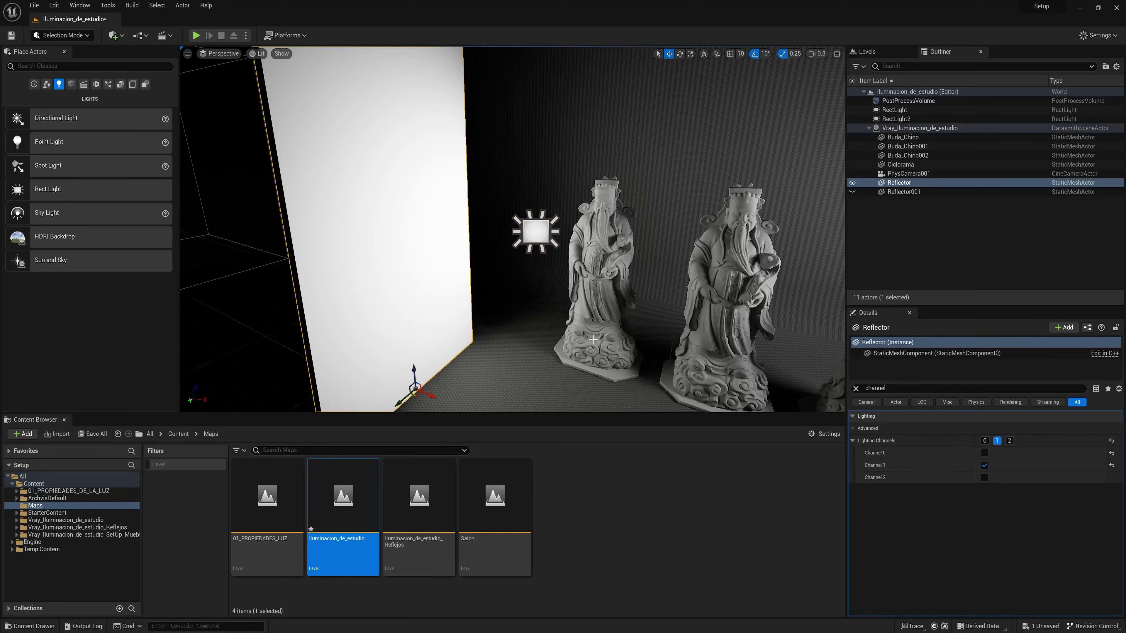
right_click_drag(648, 307, 620, 307)
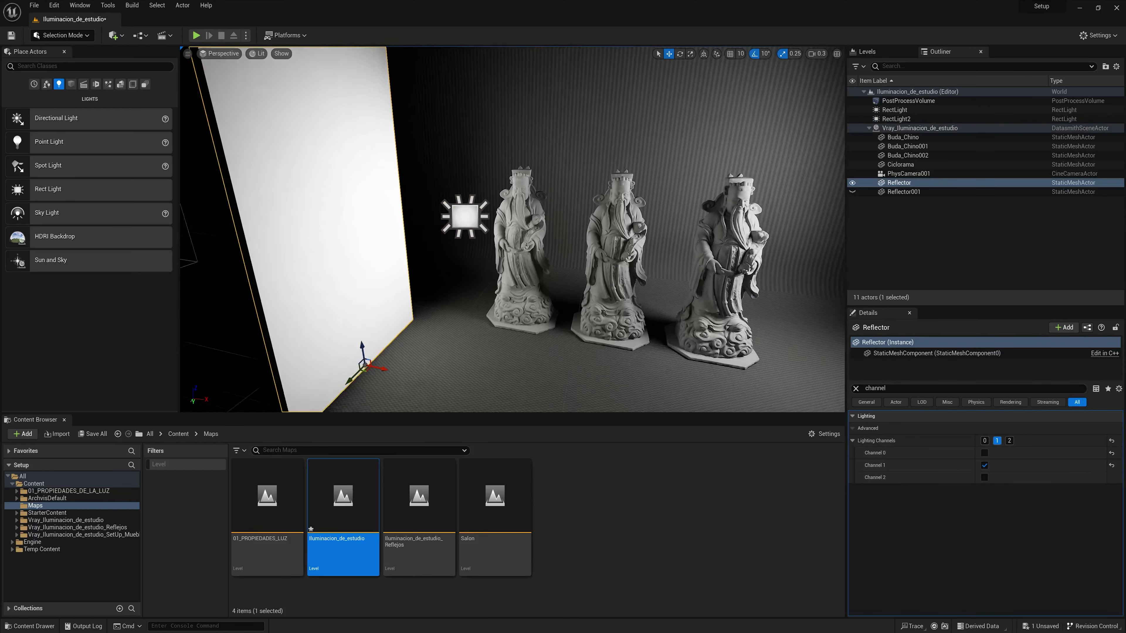
left_click(852, 119)
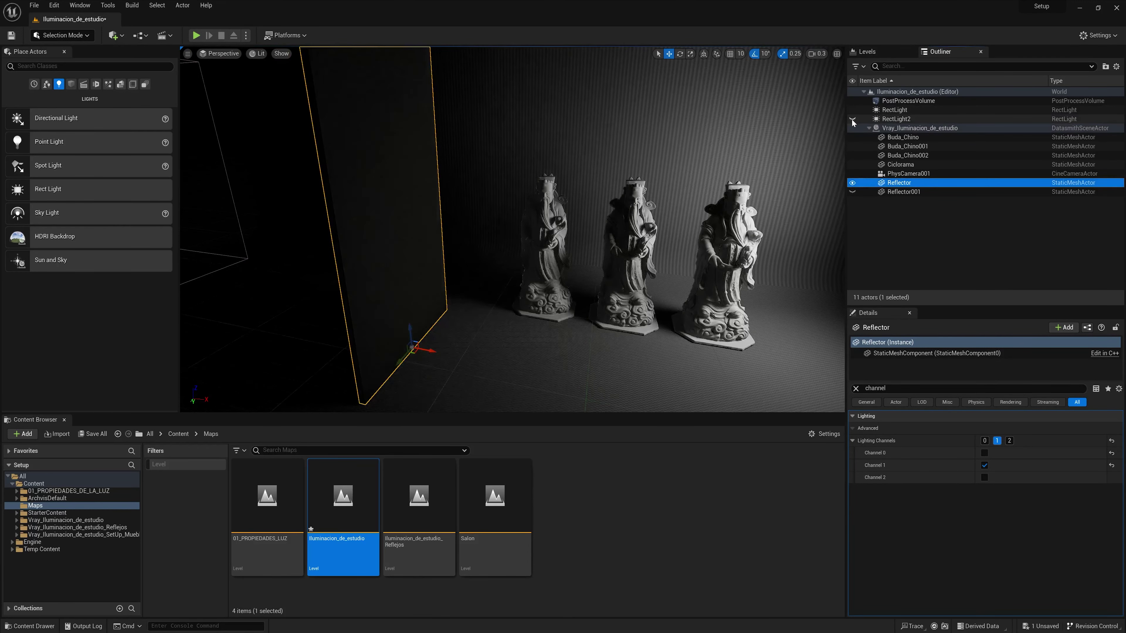
left_click(852, 119)
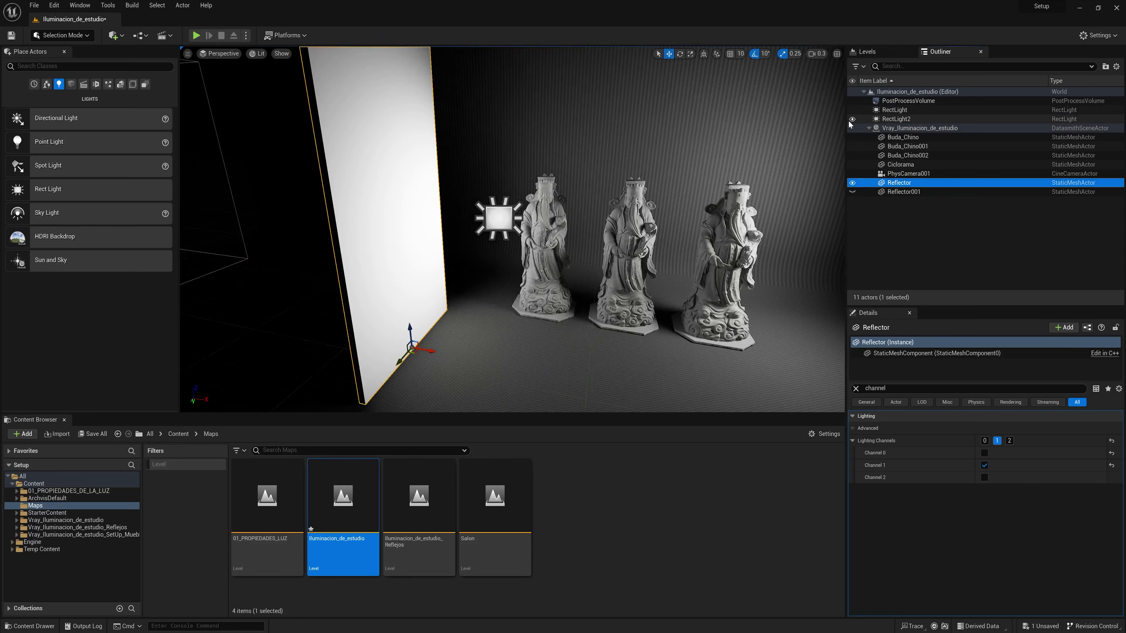
Frame RectLight2 and move it between the left and middle statues.
left_click(500, 217)
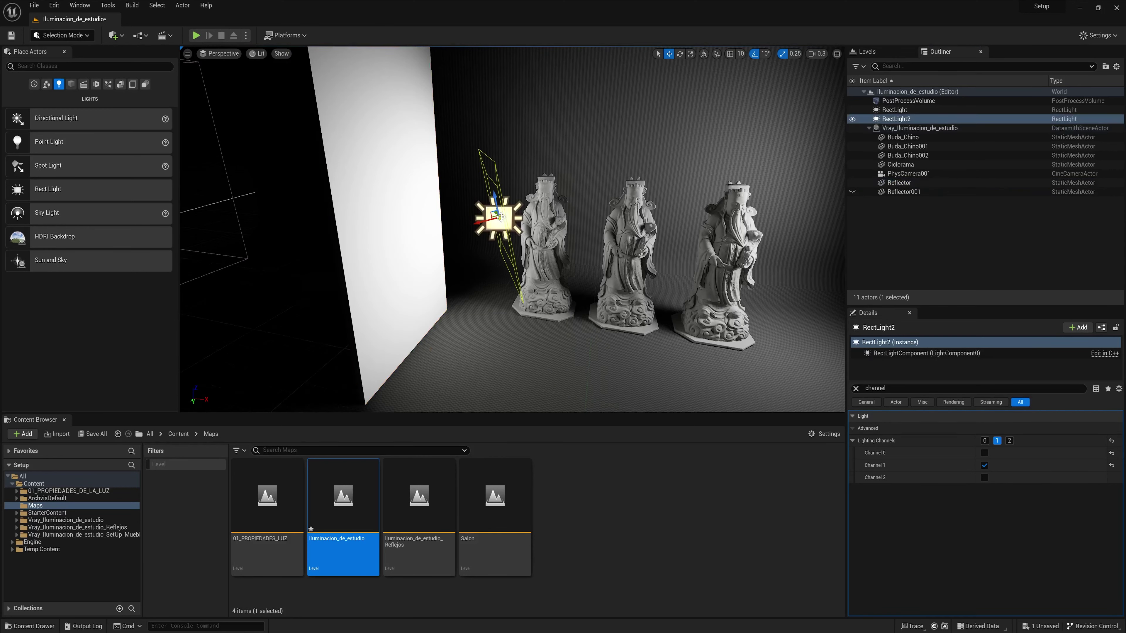
left_click(385, 267)
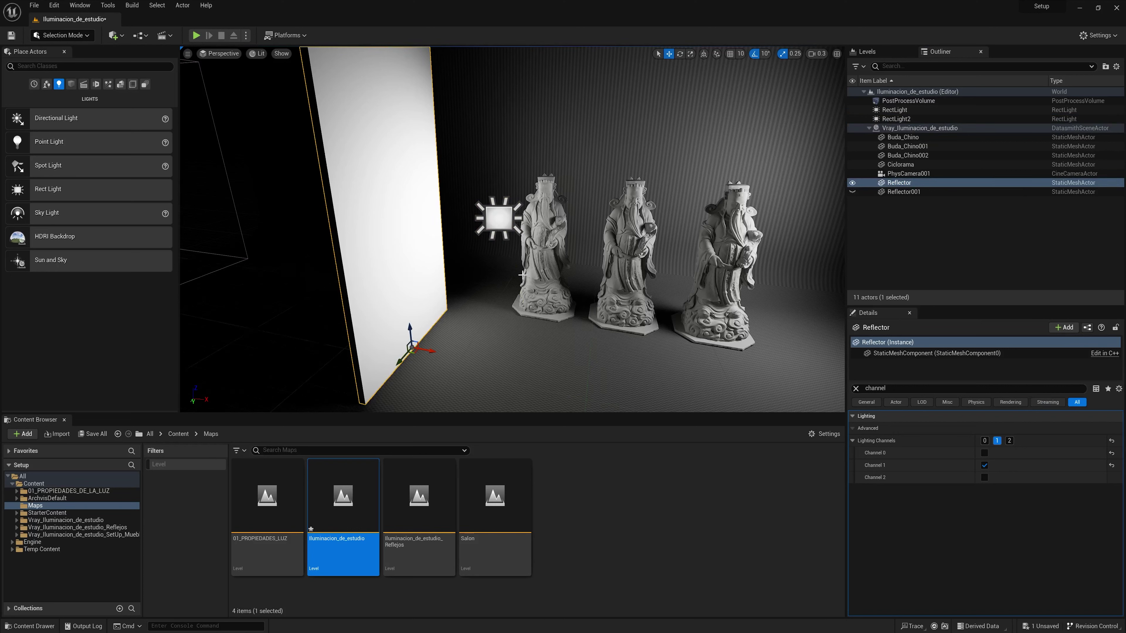
left_click(503, 218)
key("f")
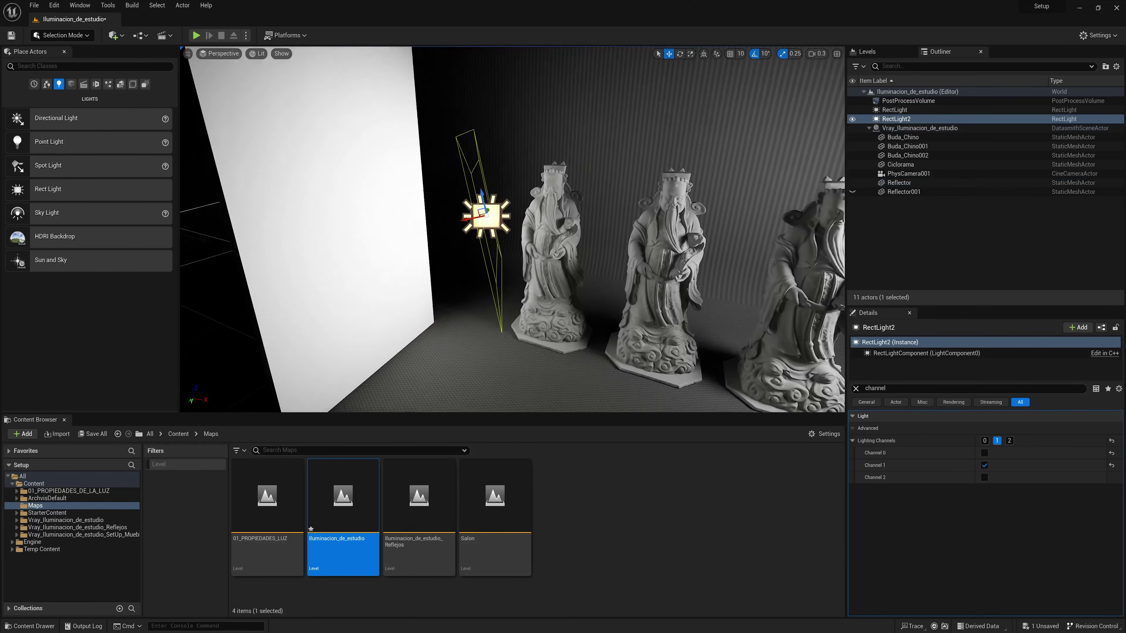
left_click_drag(468, 243, 606, 263)
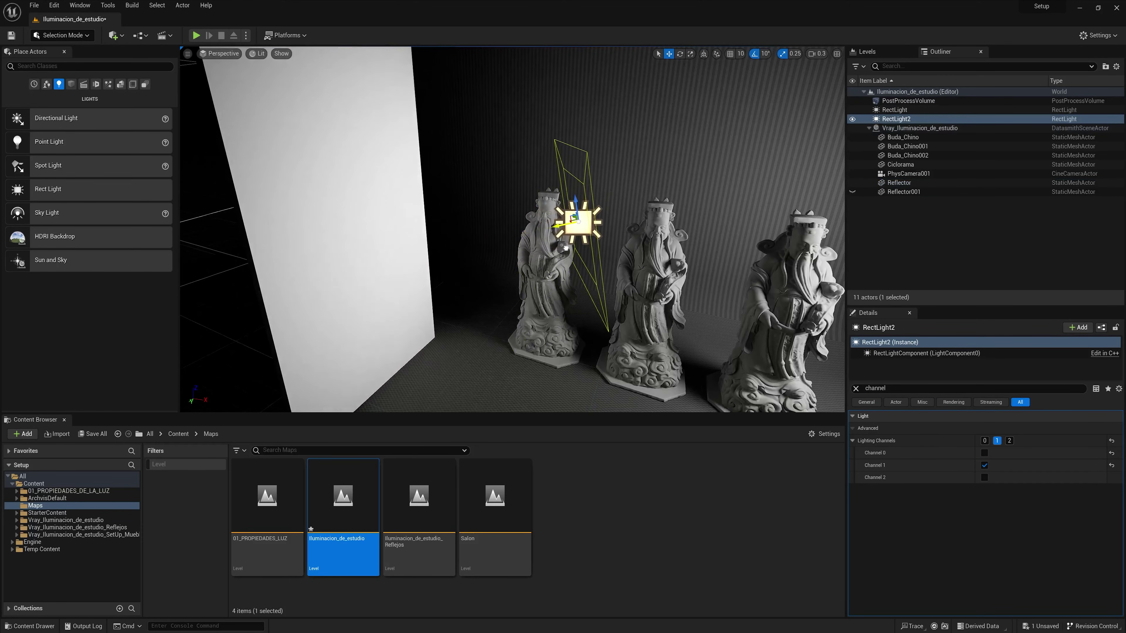
Raise RectLight2's intensity to about 67.8 cd.
left_click(855, 388)
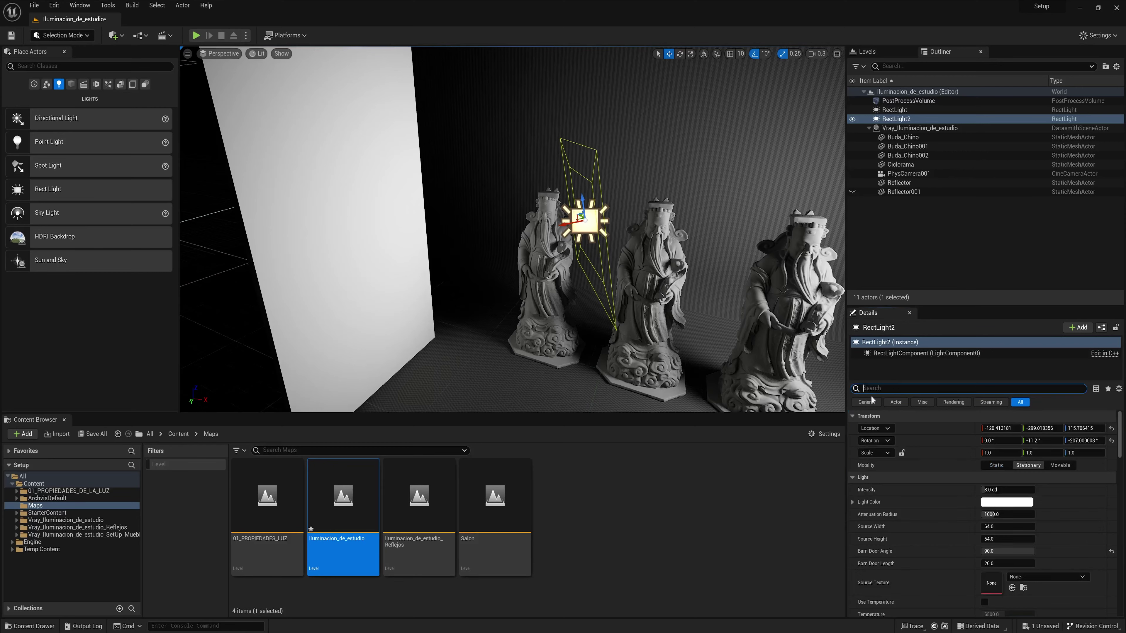
left_click_drag(1003, 490, 1037, 489)
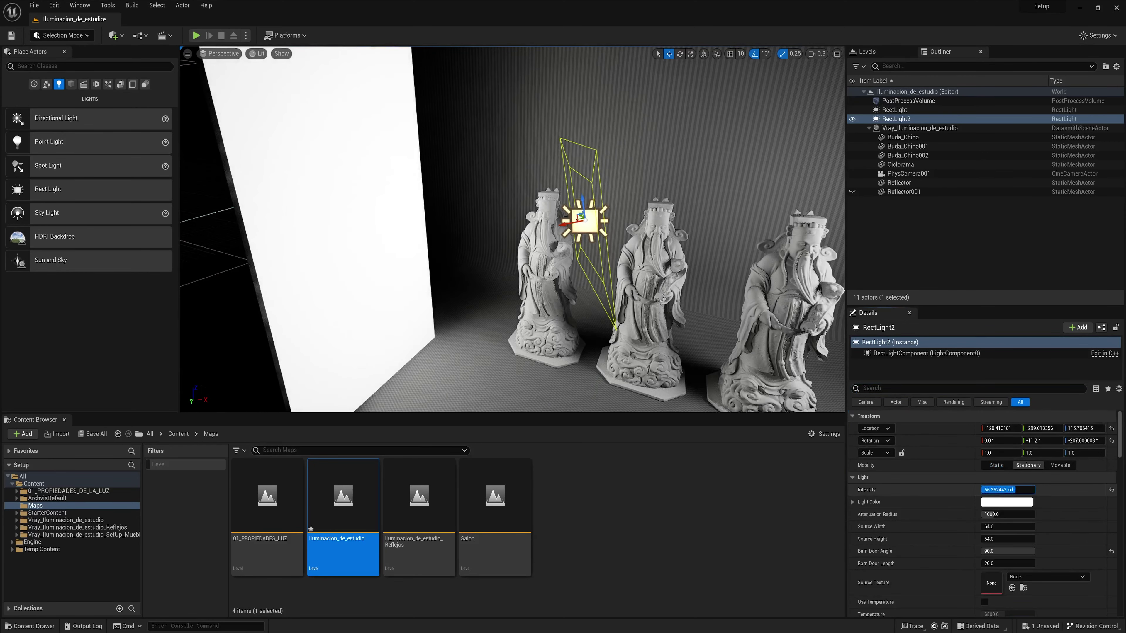
middle_click_drag(585, 220, 548, 219)
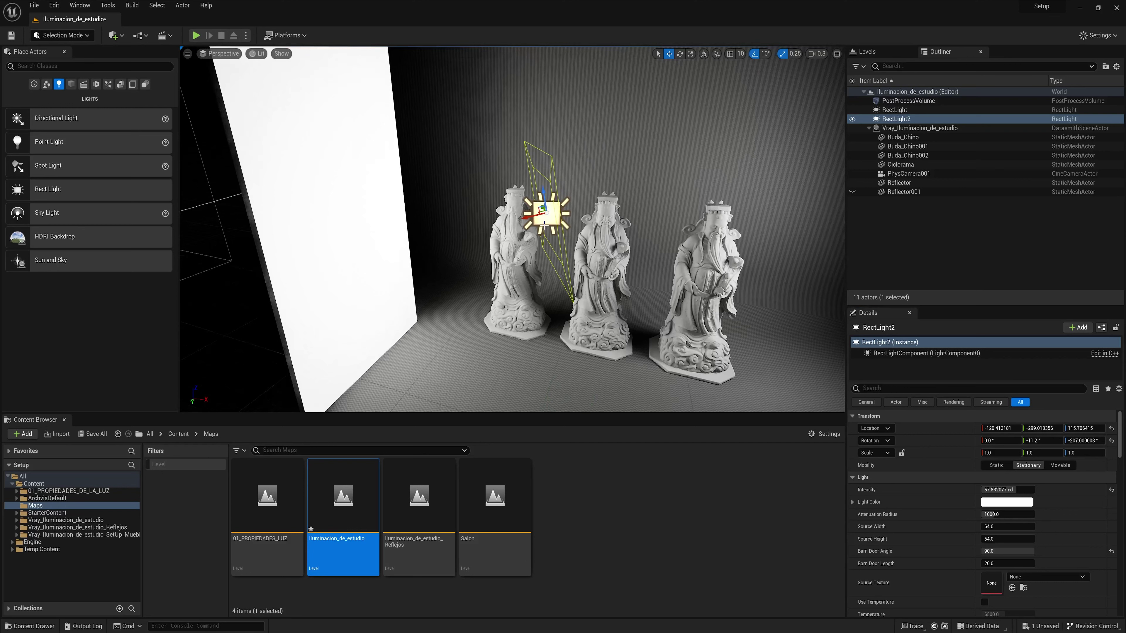
Test RectLight2 on Lighting Channel 0, then revert it to Channel 1 only.
type("channel")
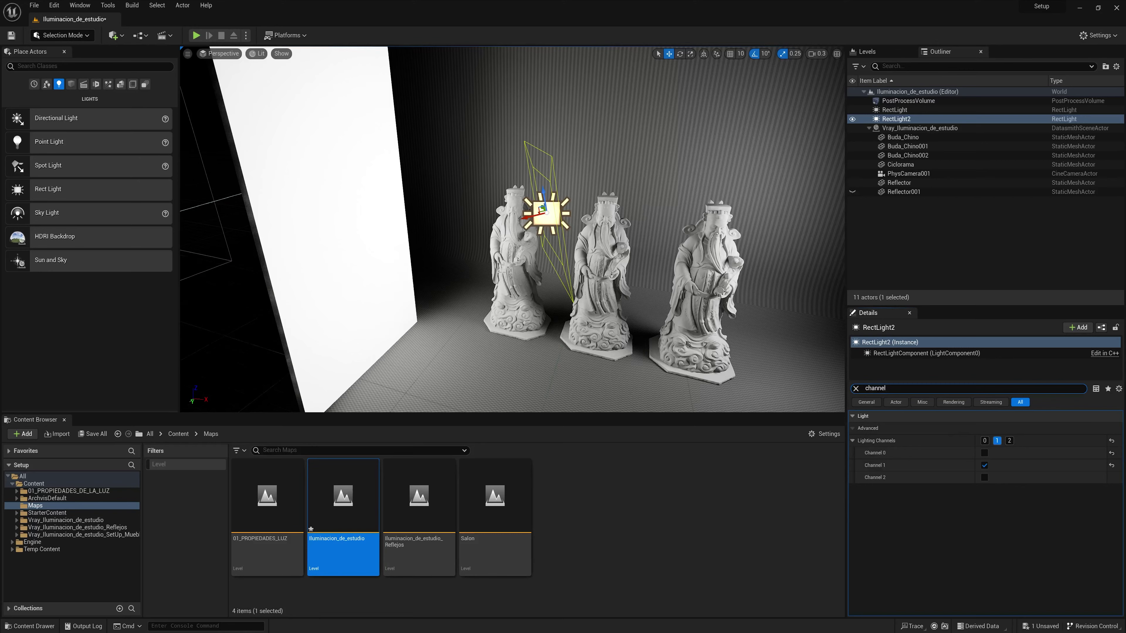
left_click(984, 453)
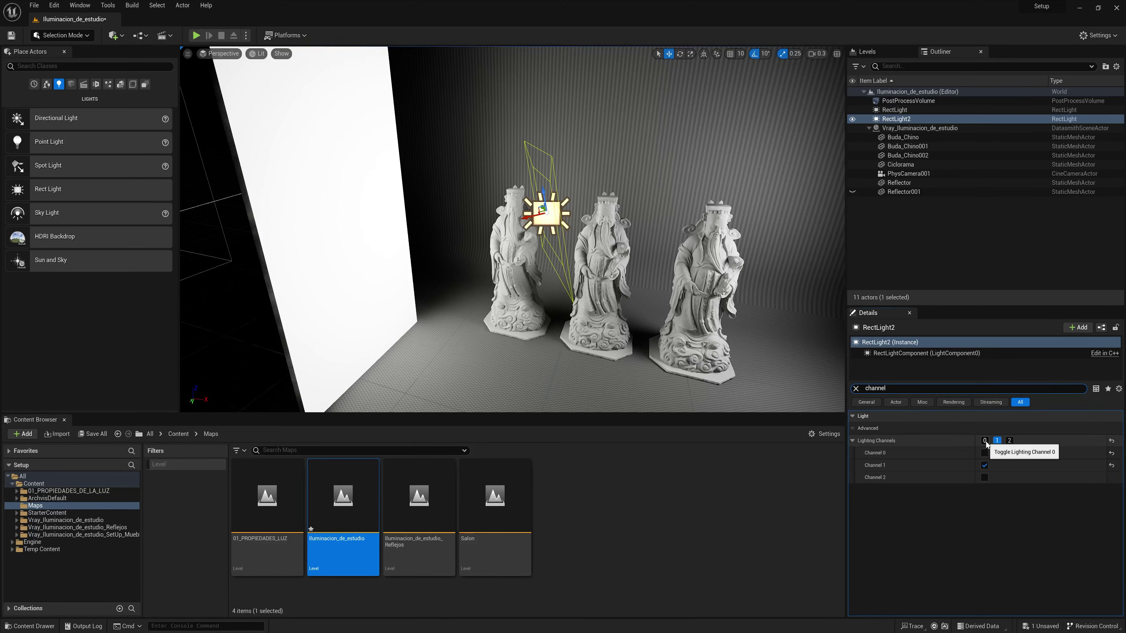
scroll(502, 262, "up", 3)
scroll(503, 261, "up", 3)
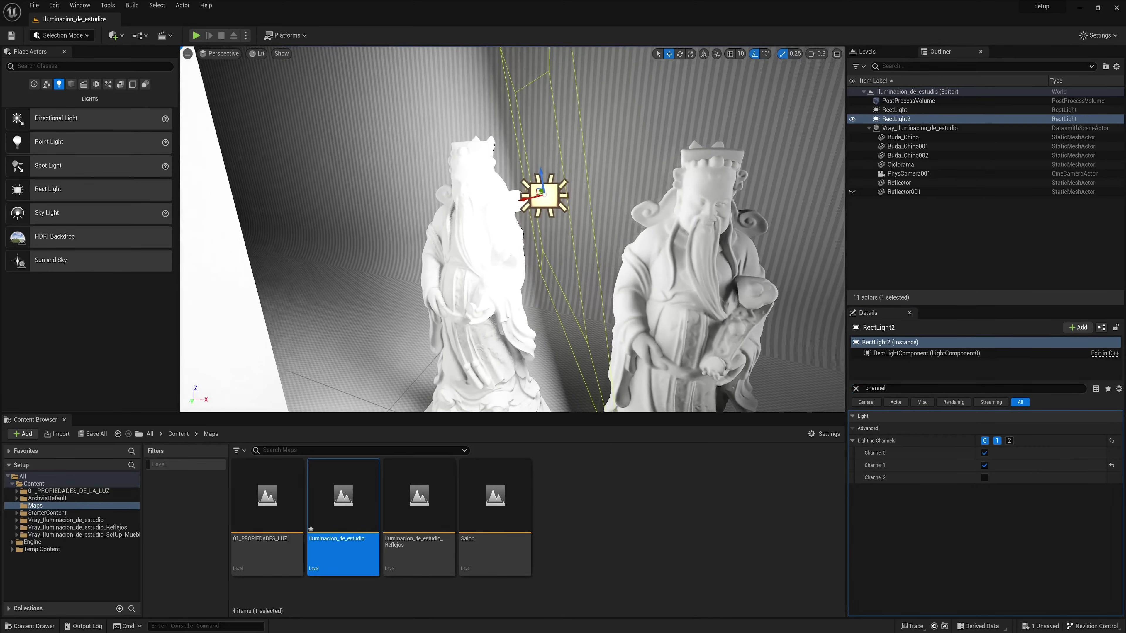
scroll(502, 261, "up", 2)
scroll(479, 221, "down", 2)
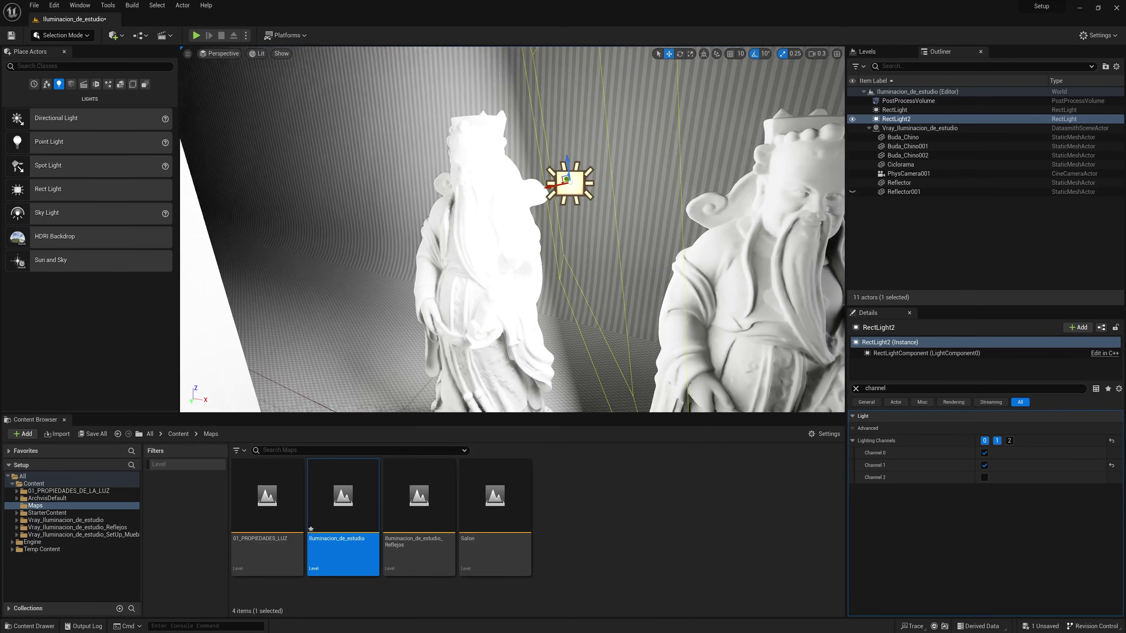
scroll(444, 226, "down", 3)
scroll(399, 233, "down", 2)
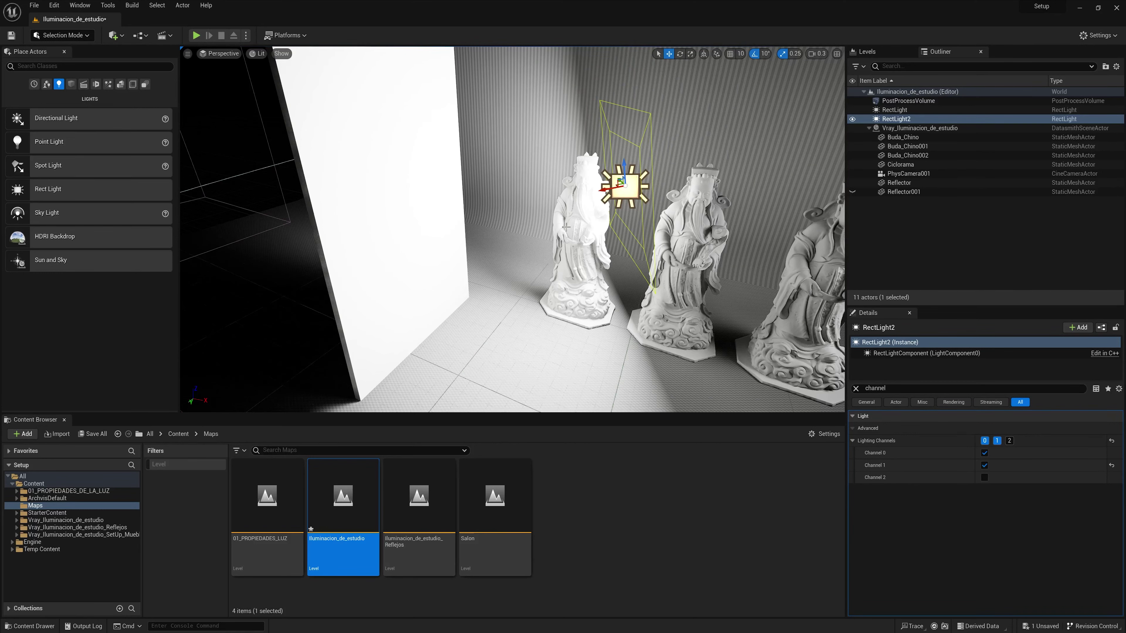
scroll(549, 235, "up", 2)
scroll(514, 253, "up", 2)
scroll(483, 266, "up", 2)
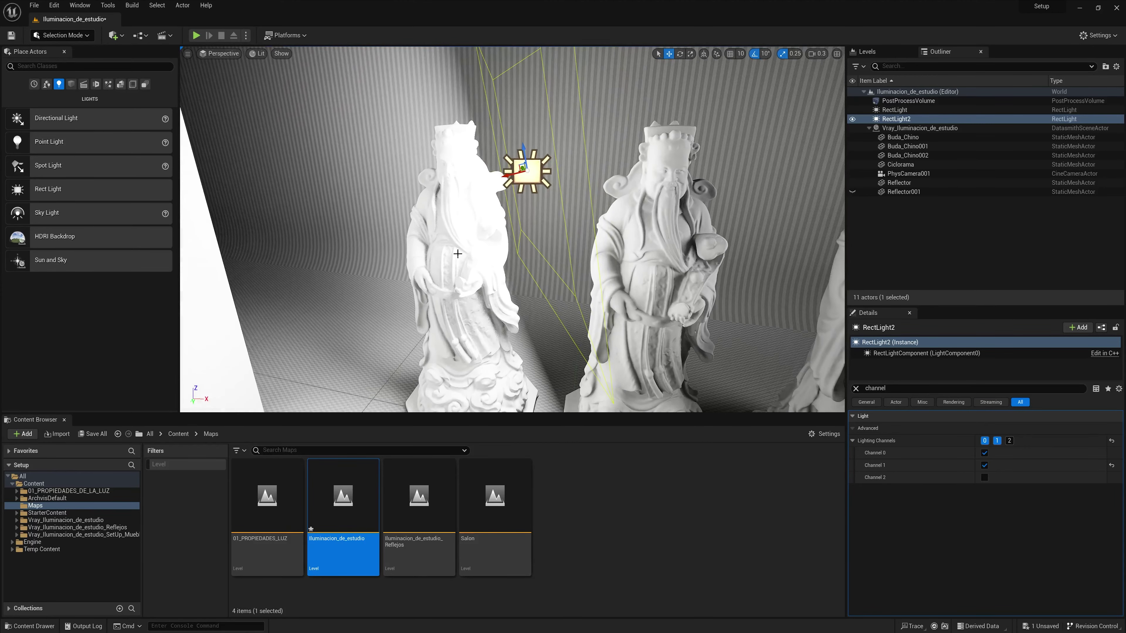
scroll(457, 254, "down", 3)
scroll(457, 253, "down", 2)
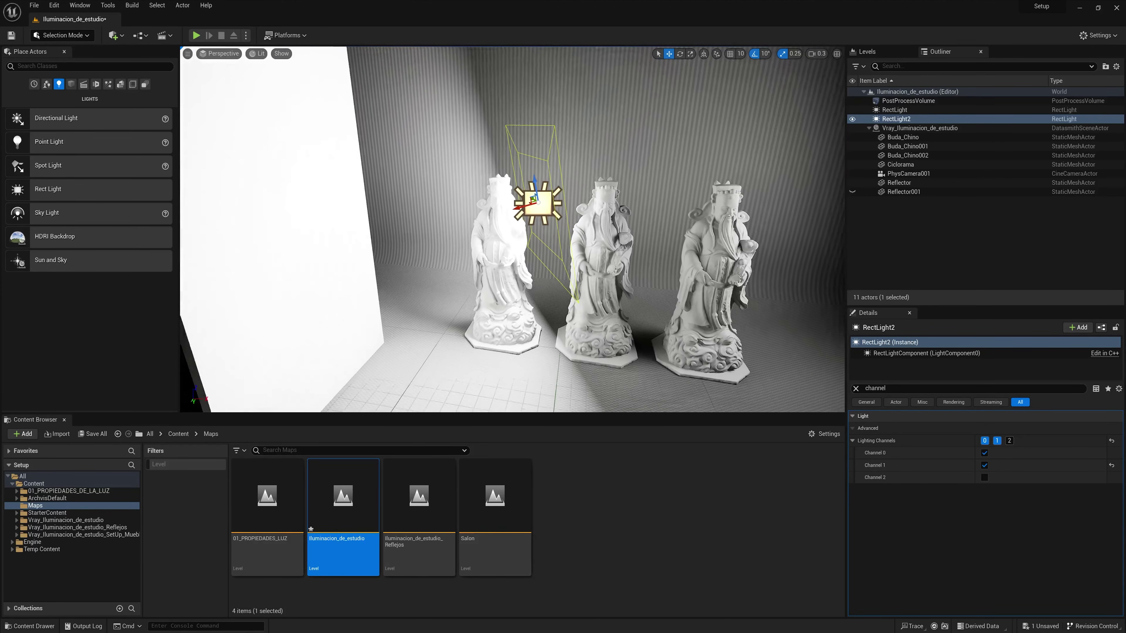
left_click(988, 442)
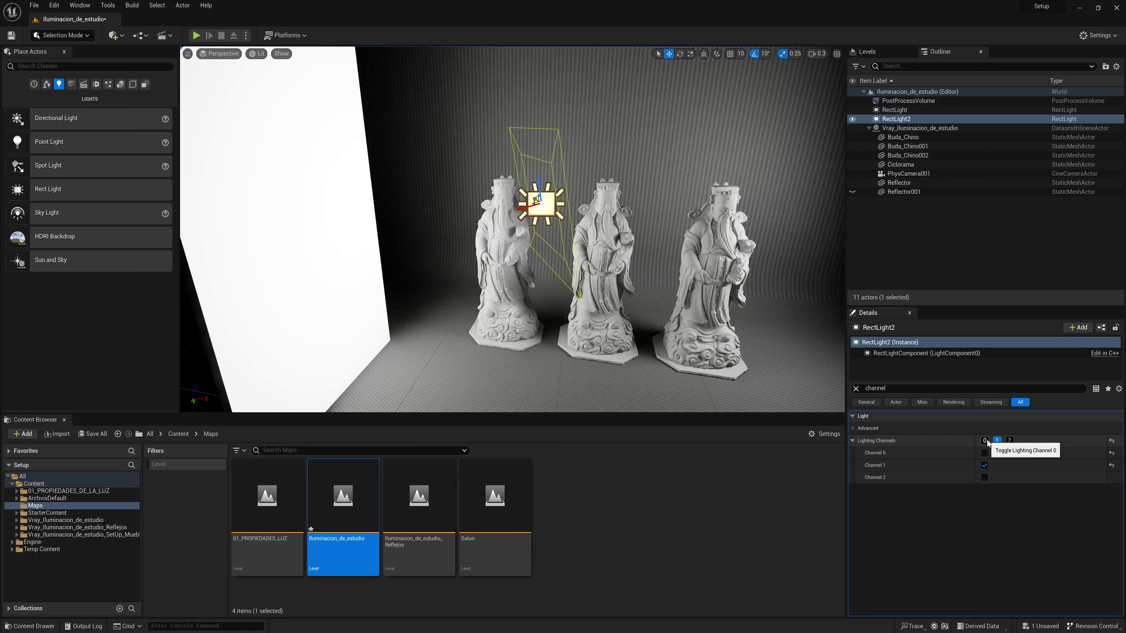
right_click_drag(601, 288, 610, 324)
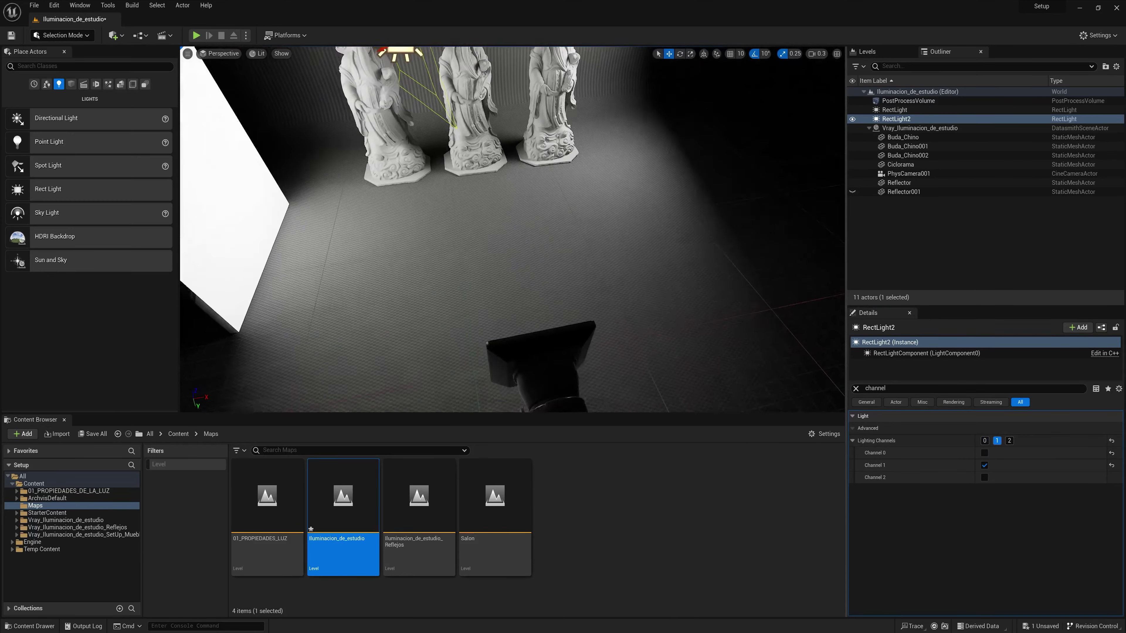
Pin the PhysCamera001 camera preview in the viewport.
left_click(611, 324)
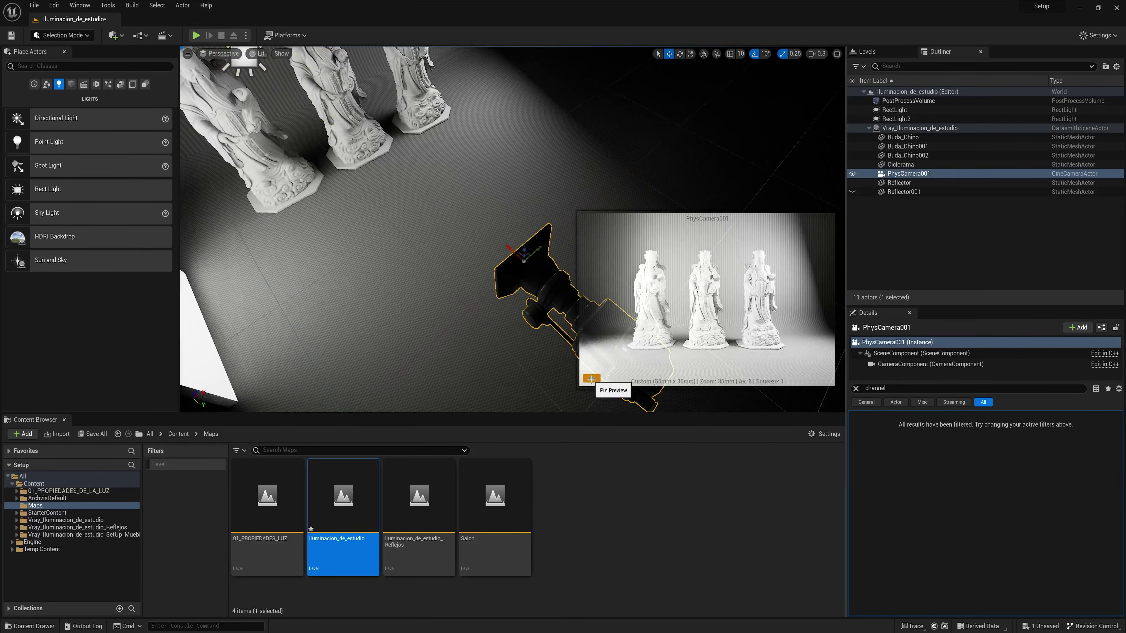
left_click(592, 378)
mouse_move(592, 378)
right_mouse_down()
mouse_move(594, 337)
mouse_move(487, 337)
right_mouse_up()
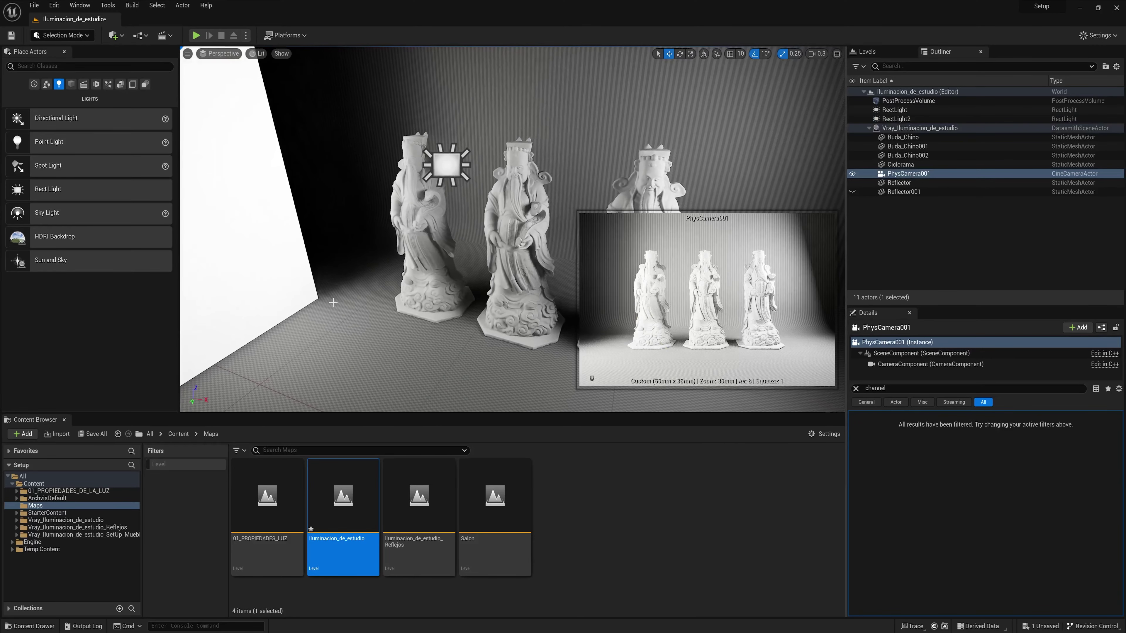
Rotate the Reflector panel about -30° around Z and slide it left.
left_click(331, 305)
key("e")
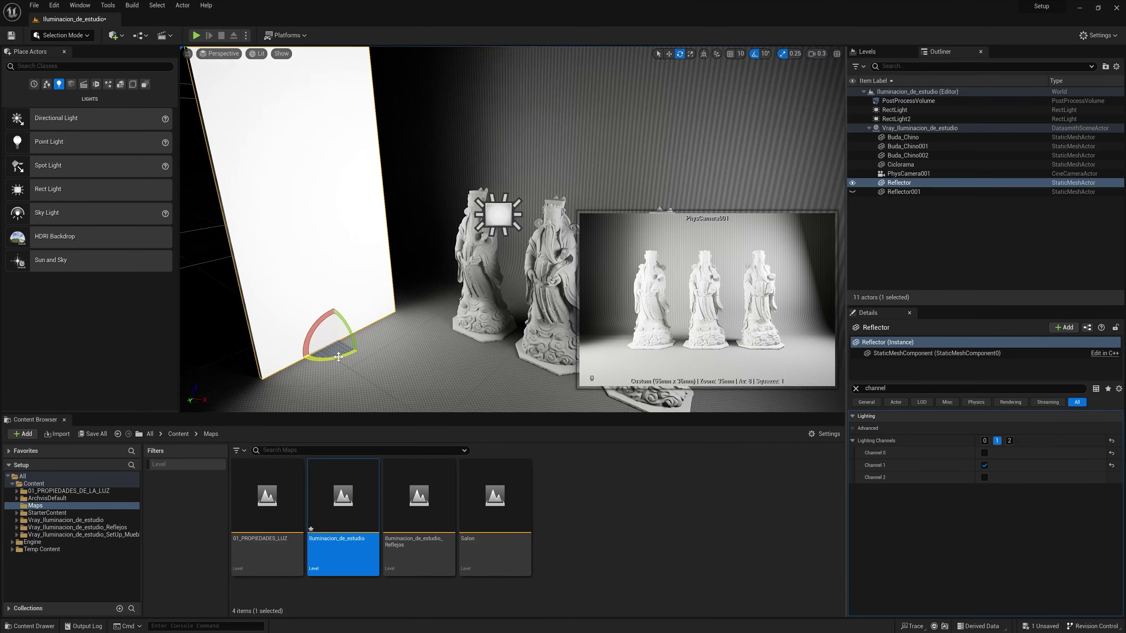
mouse_move(337, 339)
left_mouse_down()
mouse_move(360, 349)
mouse_move(221, 291)
left_mouse_up()
key("w")
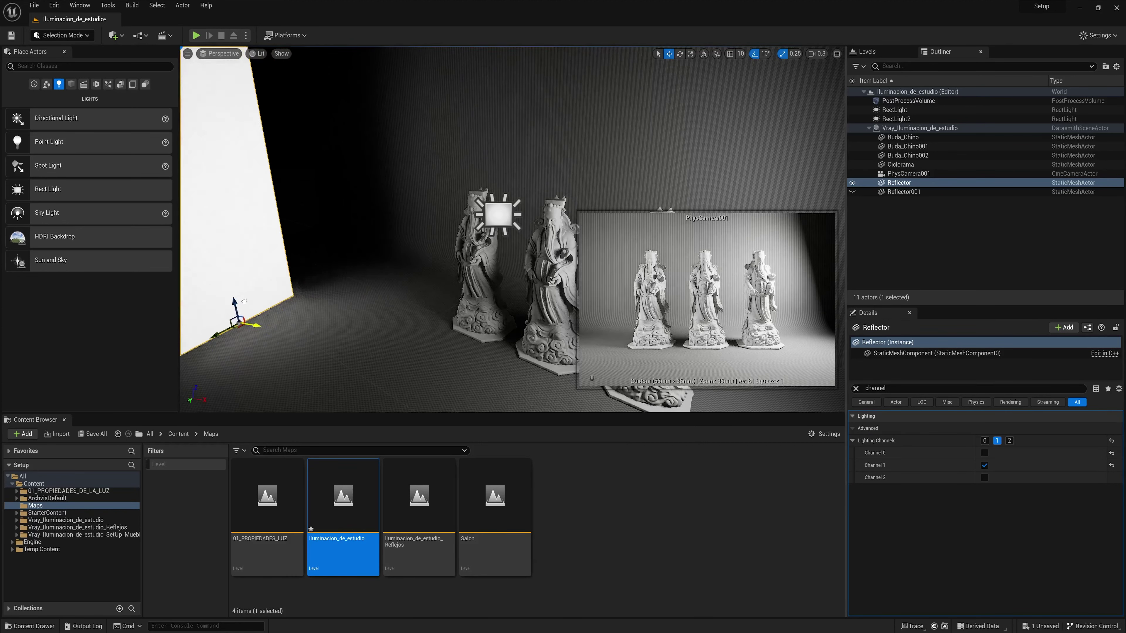
mouse_move(222, 291)
left_mouse_down()
mouse_move(182, 282)
mouse_move(422, 339)
mouse_move(408, 336)
left_mouse_up()
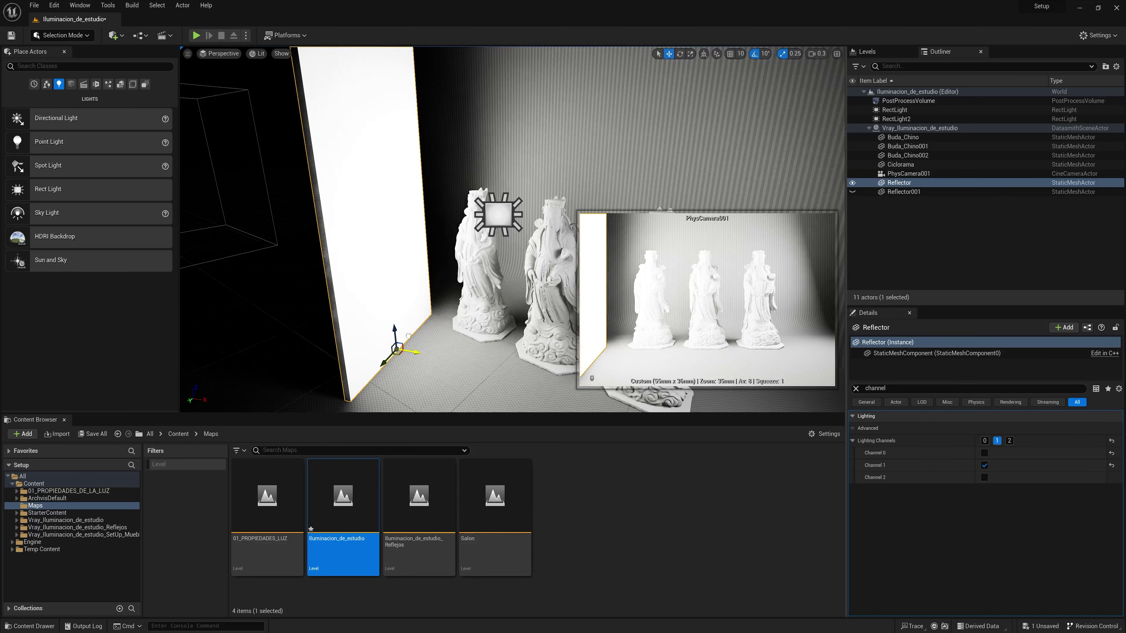
left_click_drag(408, 336, 407, 335)
left_click(856, 389)
scroll(927, 482, "down", 5)
scroll(939, 516, "down", 10)
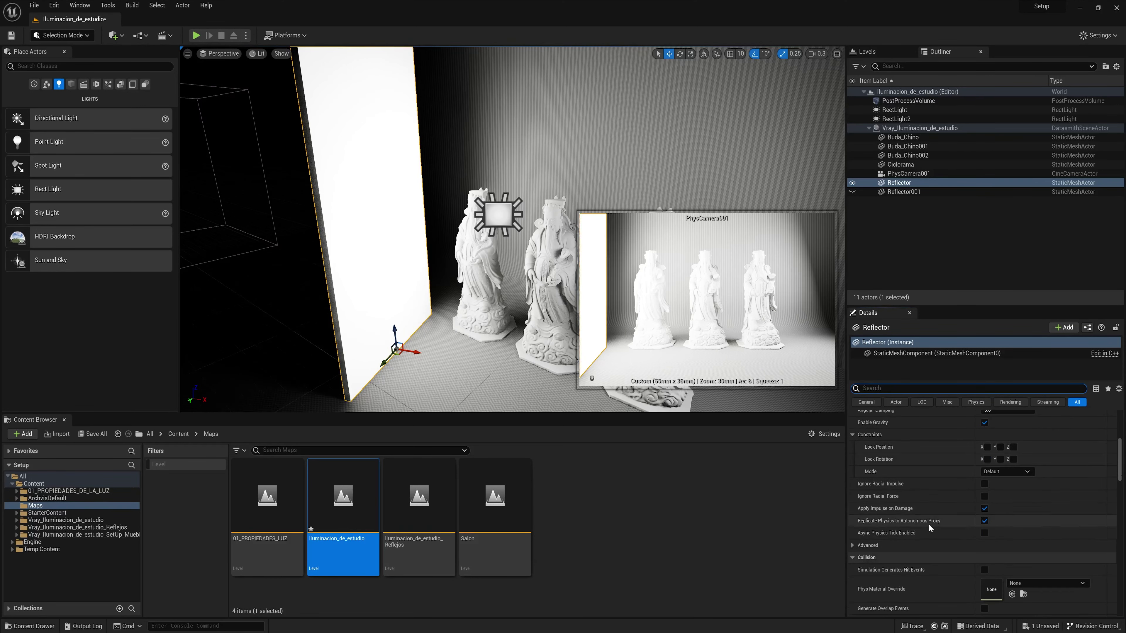
scroll(894, 515, "up", 1)
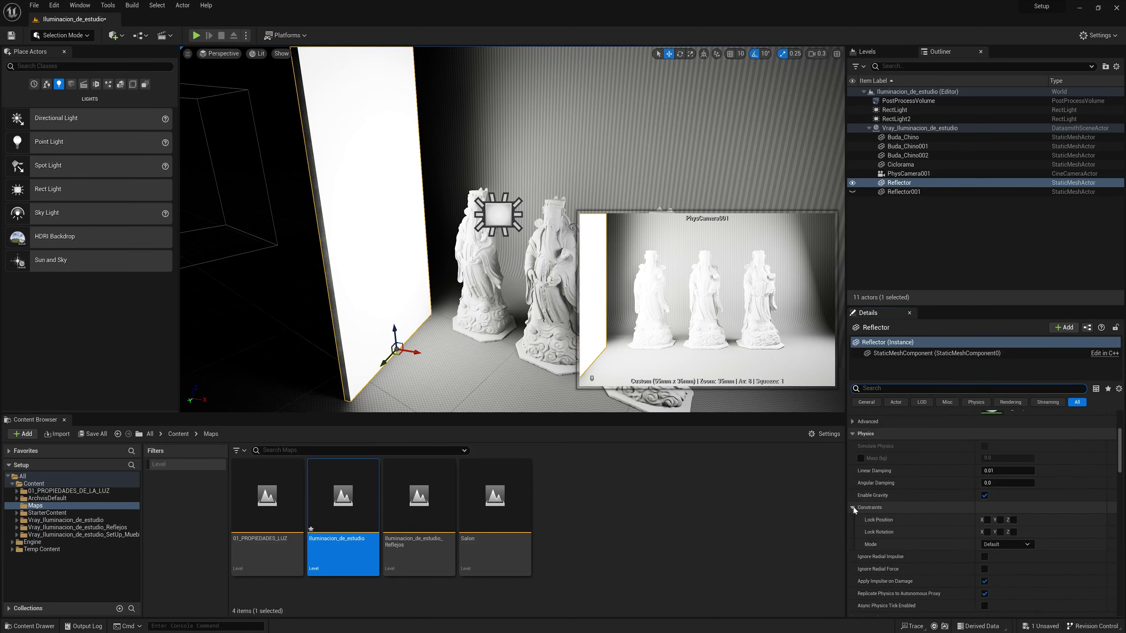
scroll(882, 506, "up", 2)
scroll(886, 509, "up", 8)
scroll(886, 510, "down", 4)
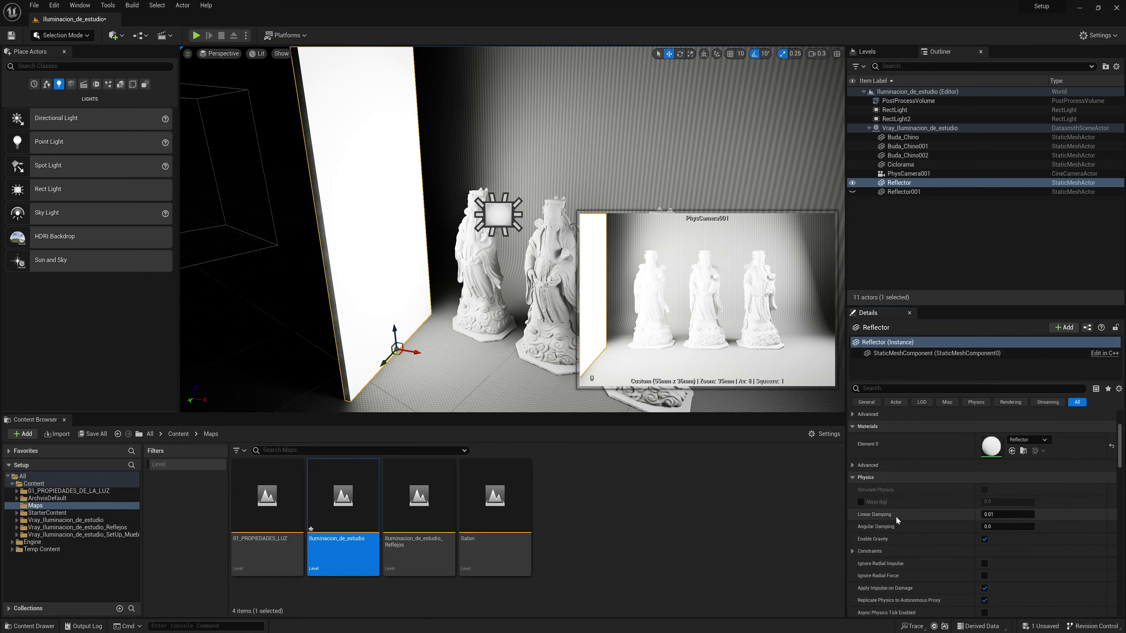
scroll(895, 517, "down", 6)
scroll(923, 525, "down", 5)
scroll(923, 516, "down", 9)
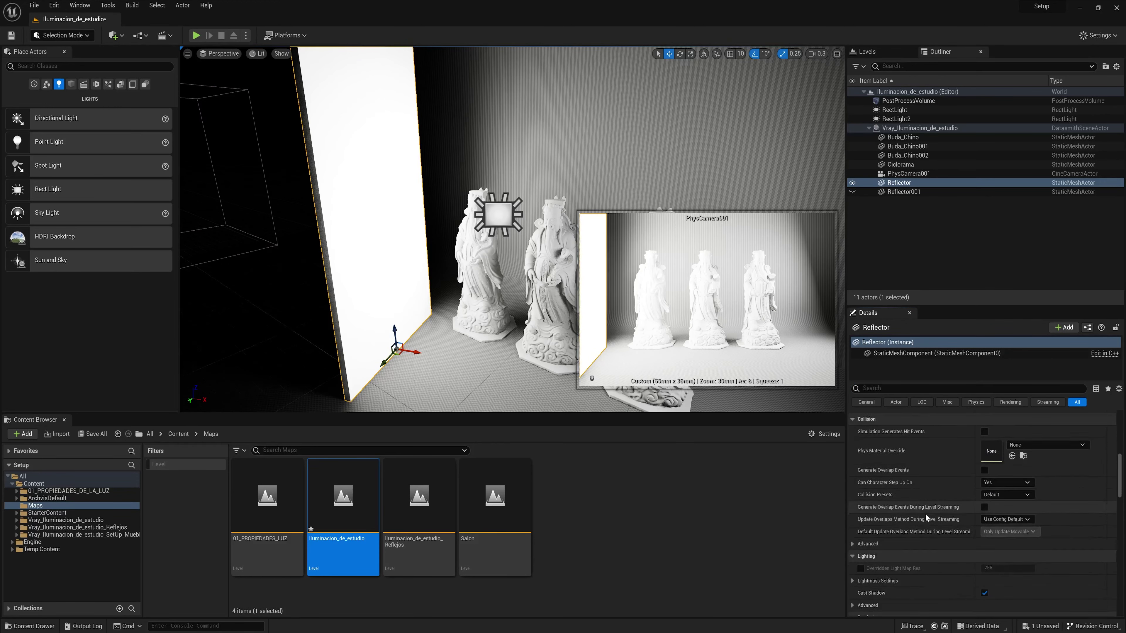
scroll(864, 573, "down", 4)
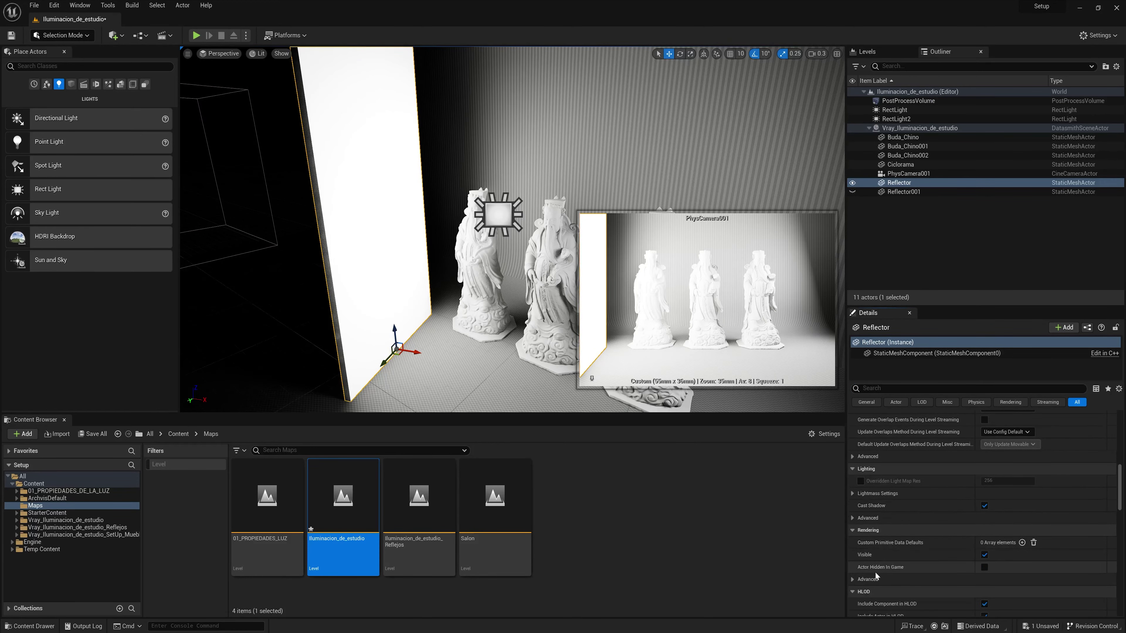
left_click(984, 567)
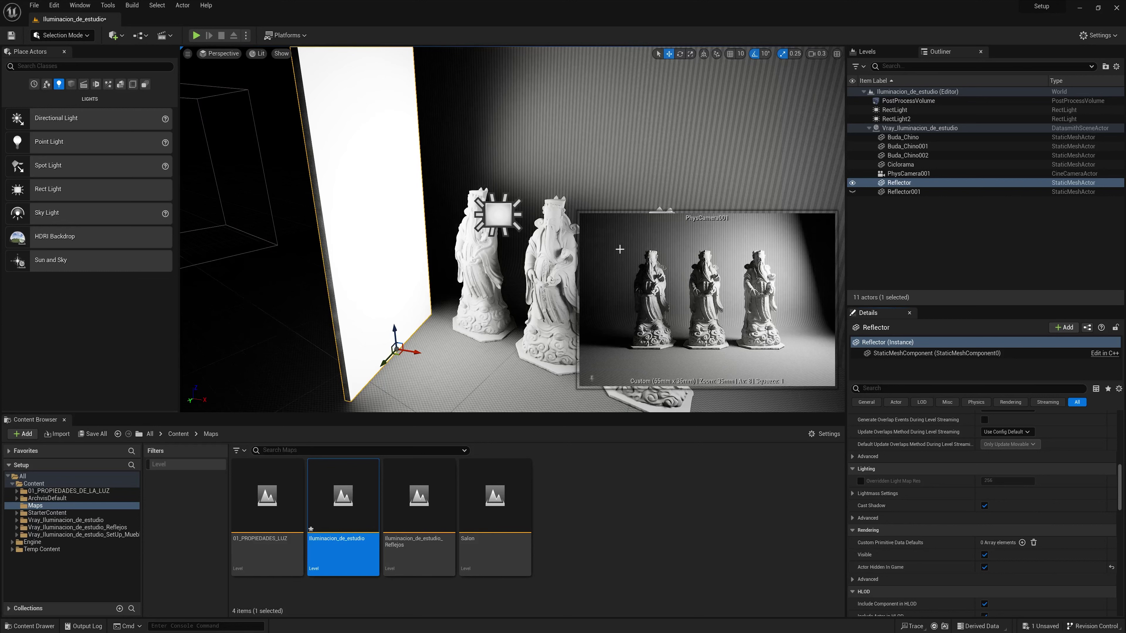
left_click(984, 567)
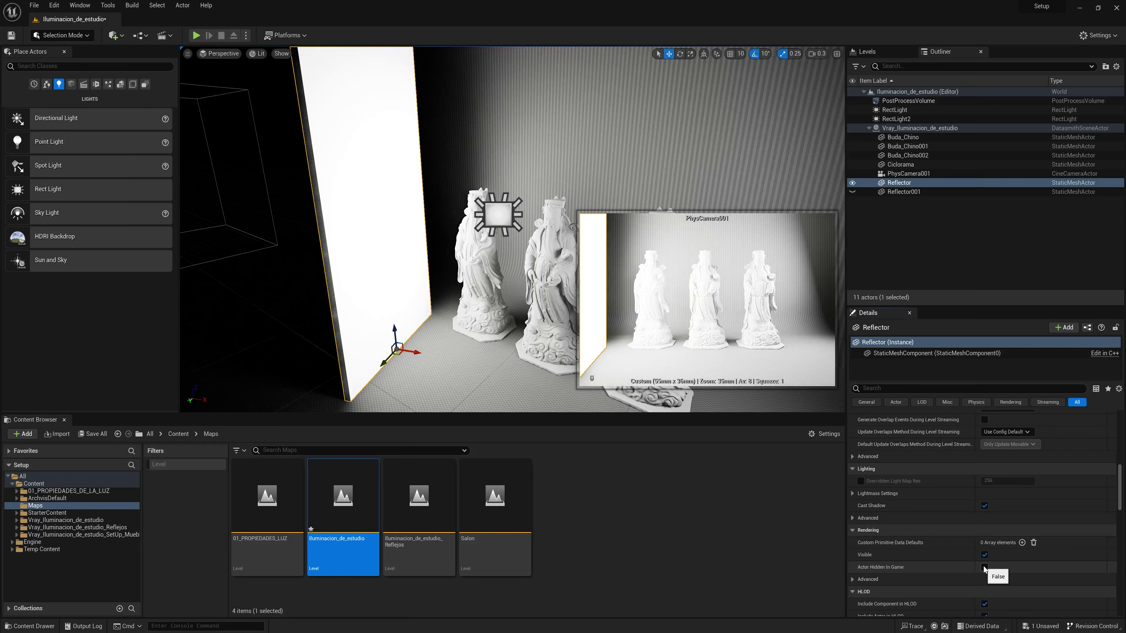
left_click_drag(1119, 491, 1119, 435)
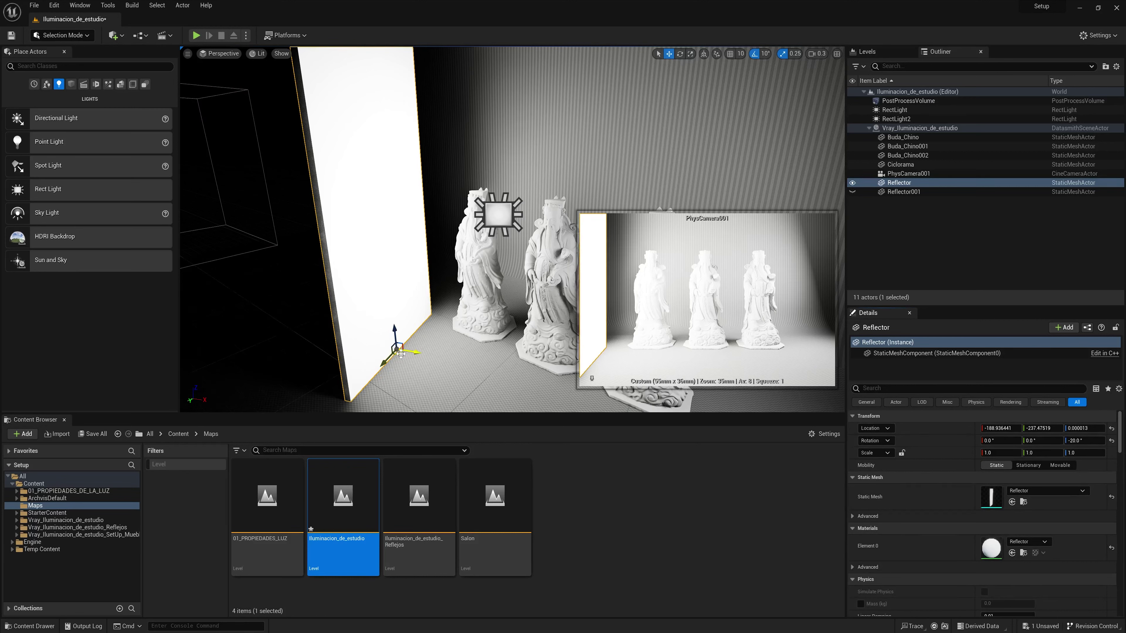
Slide the Reflector panel further left.
left_click_drag(400, 353, 285, 339)
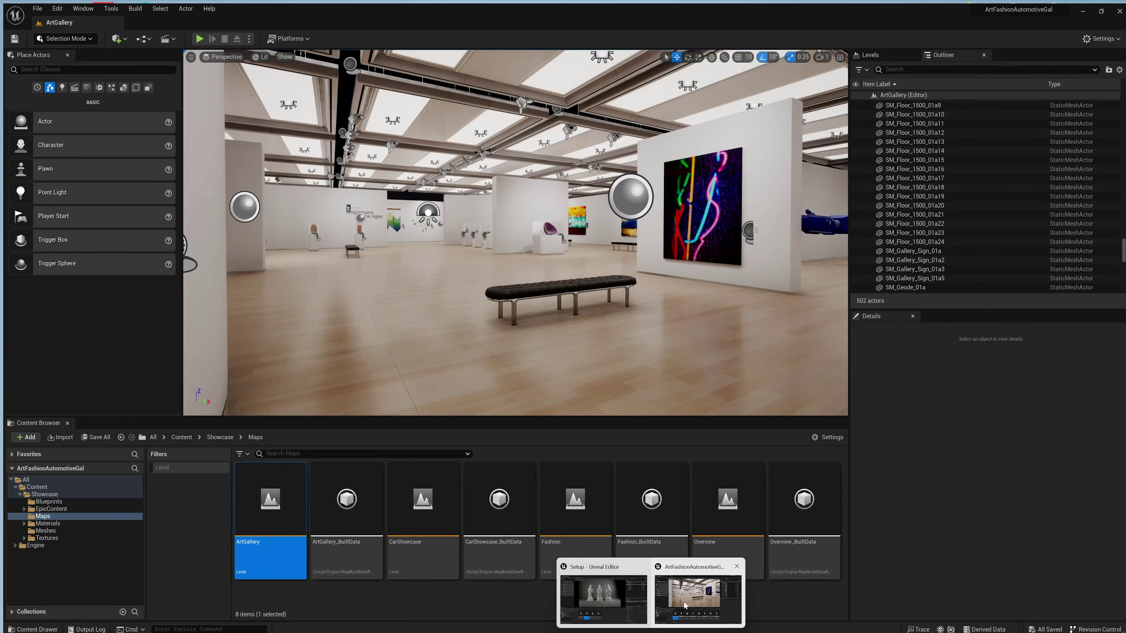
Switch to the ArtFashionAutomotiveGal project's editor window.
left_click(683, 602)
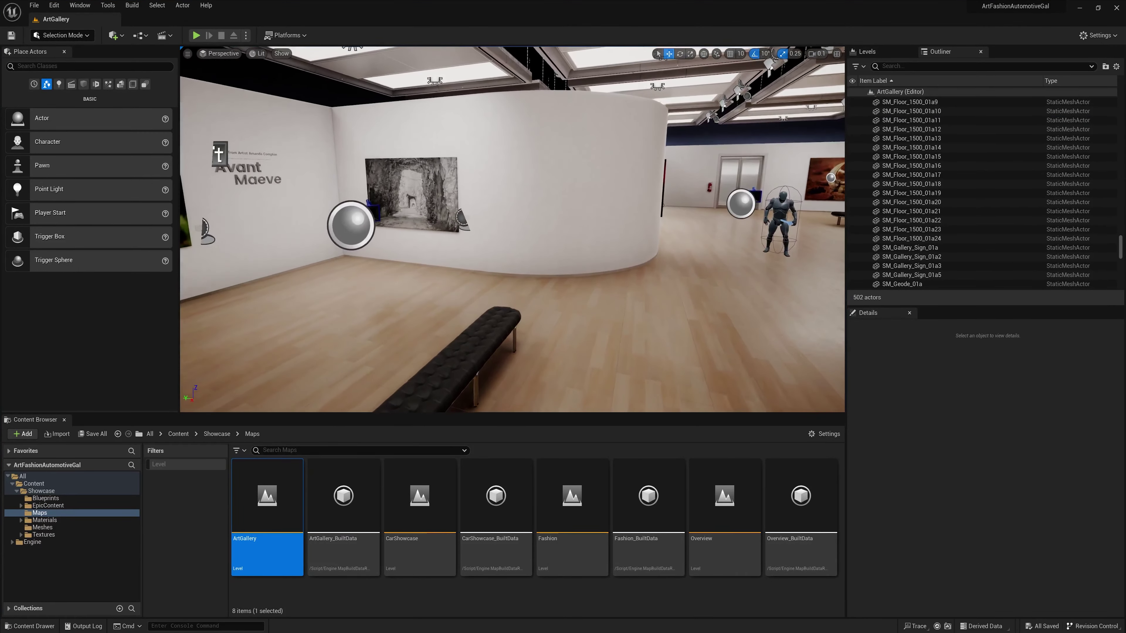
Bring the astronaut helmet painting into view and show the Lights category in Place Actors.
scroll(512, 229, "up", 3)
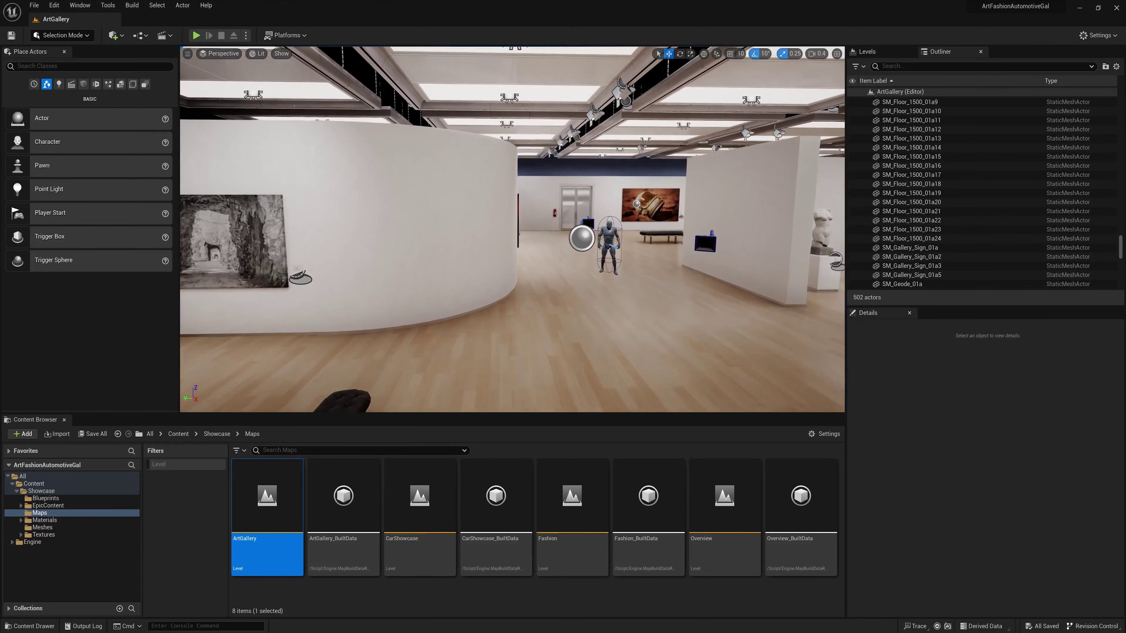
scroll(512, 229, "up", 3)
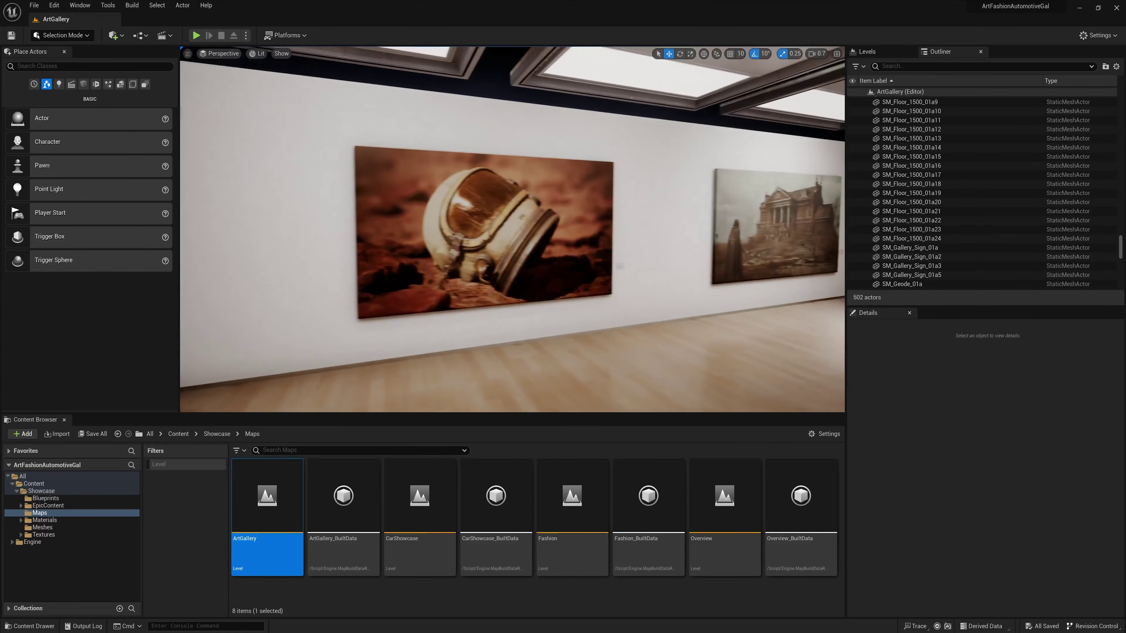
right_click_drag(615, 187, 615, 188)
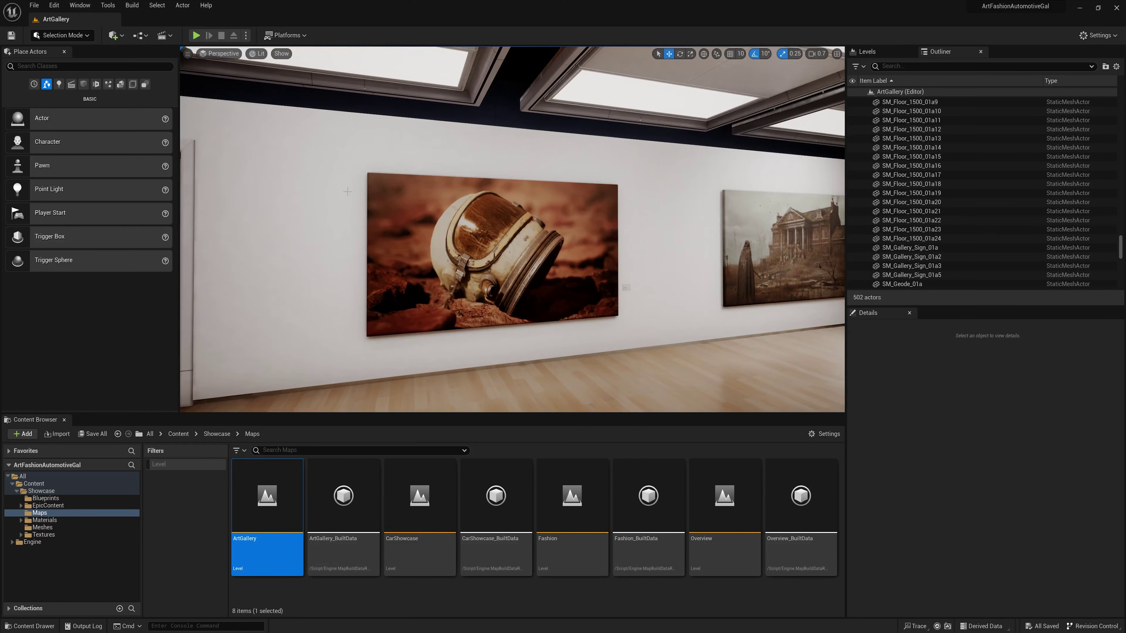
left_click(59, 83)
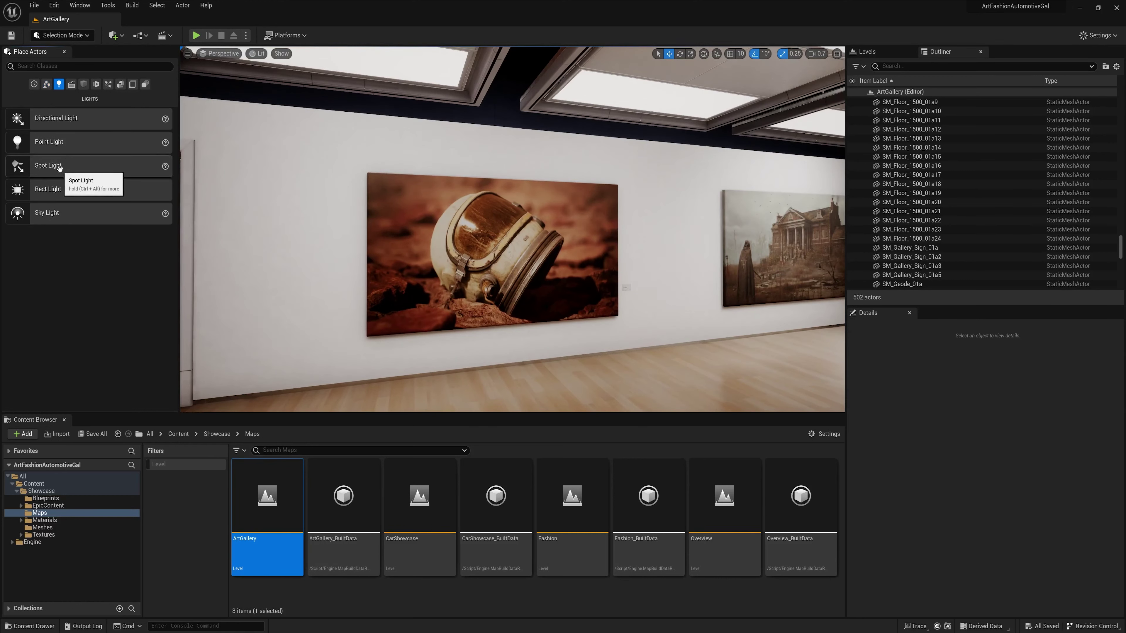
Place a Spot Light above the helmet painting with 160 cd intensity and 80° outer cone, raised slightly.
left_click_drag(324, 173, 498, 139)
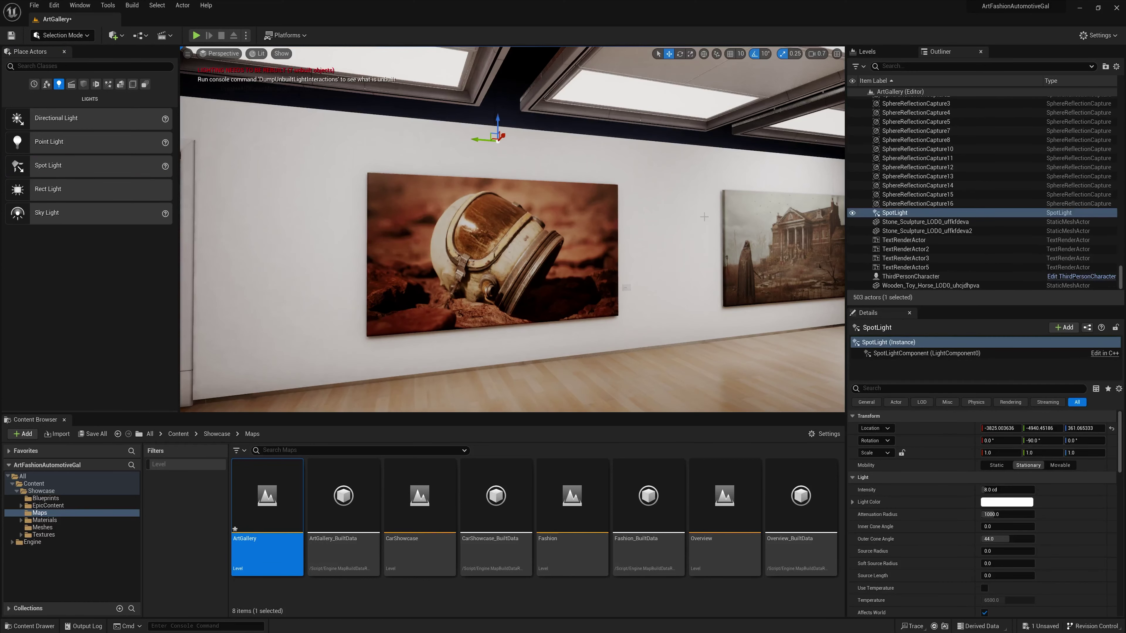
left_click_drag(1022, 489, 1055, 489)
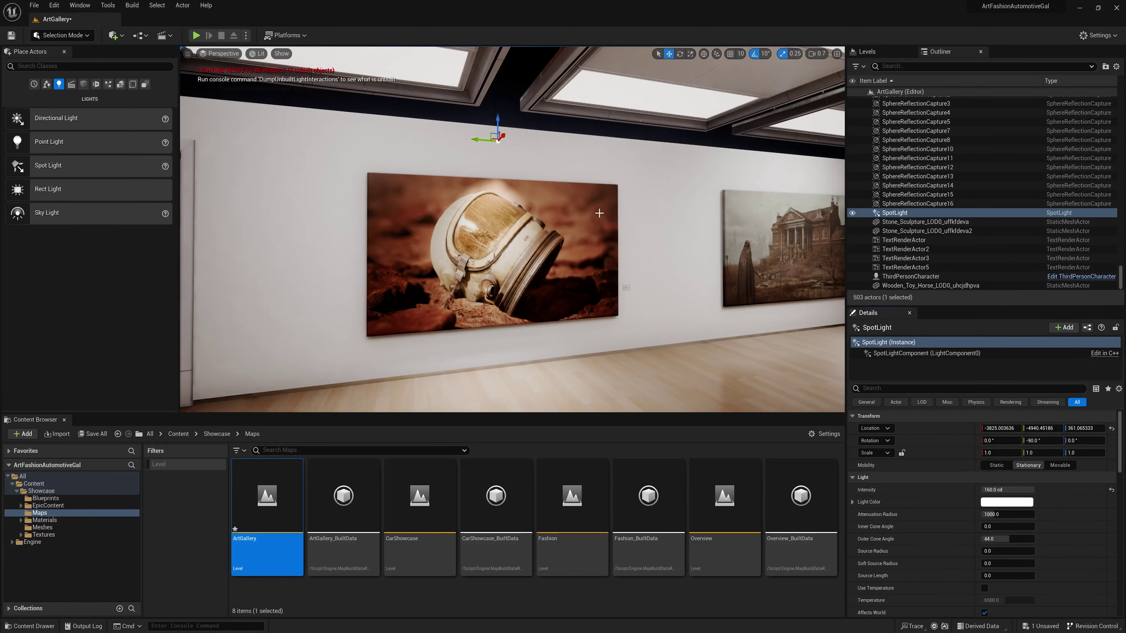
key("f")
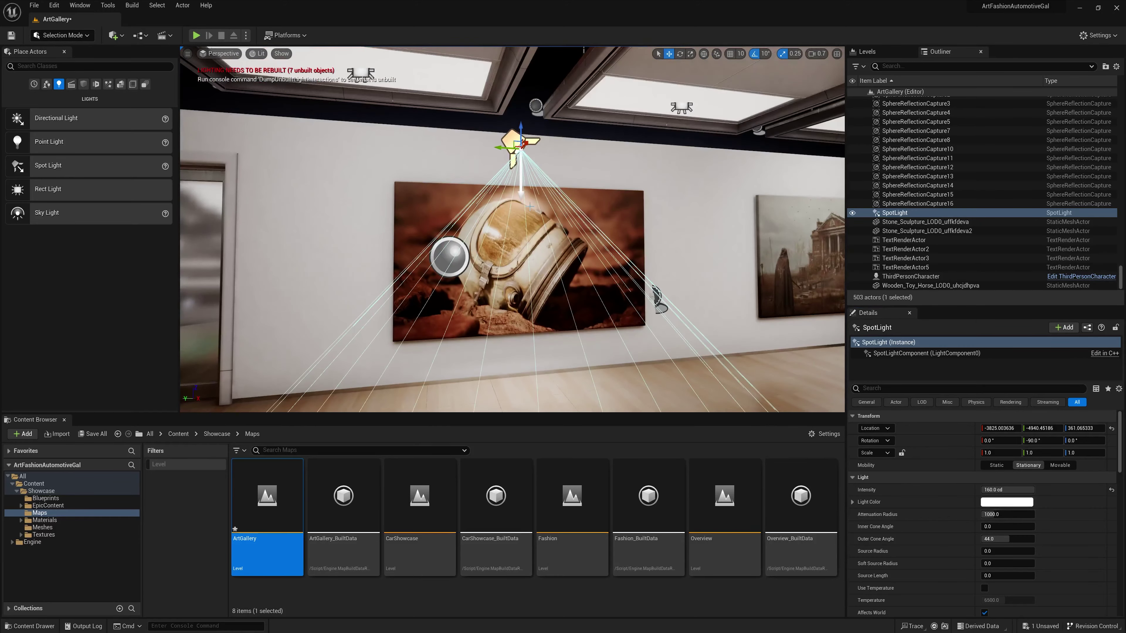
type("80")
key("Return")
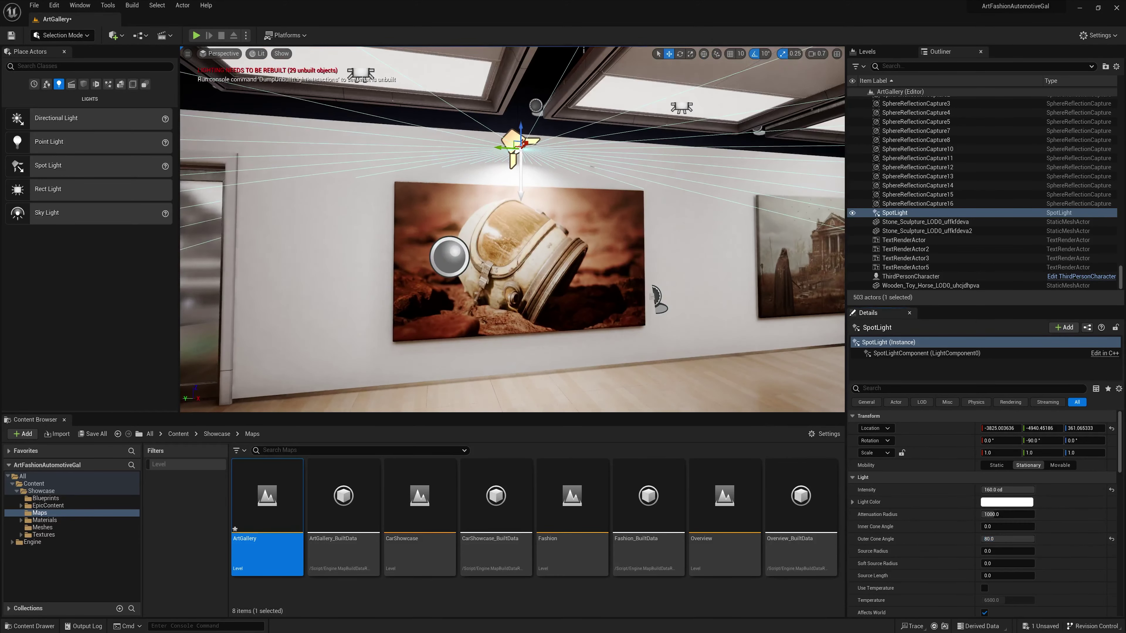
left_click_drag(527, 137, 528, 124)
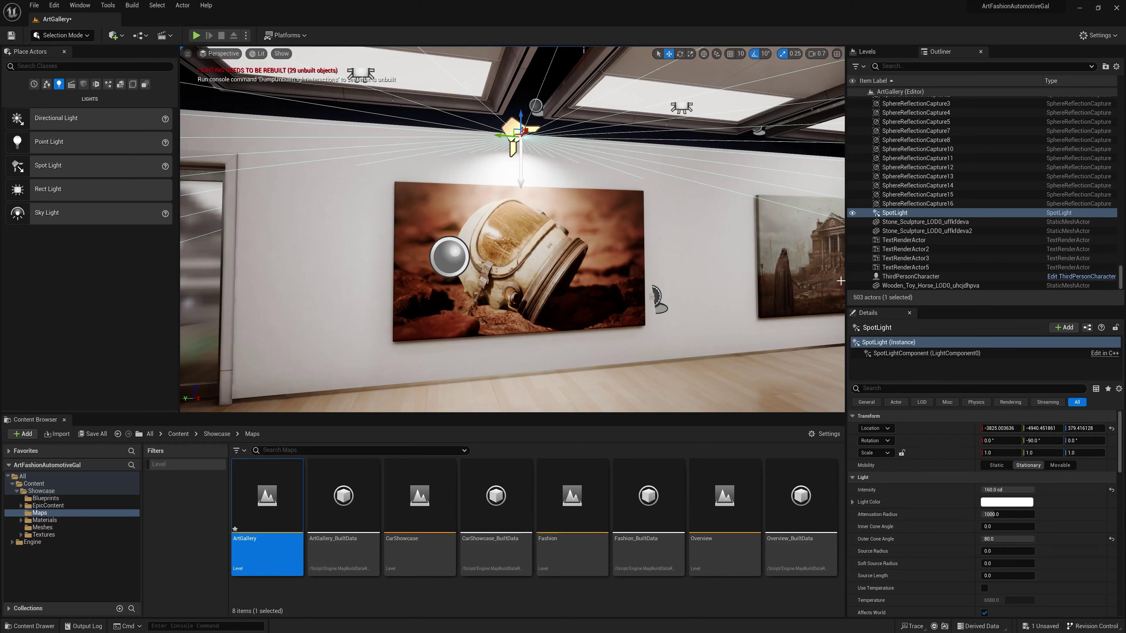
scroll(983, 448, "down", 3)
scroll(983, 448, "down", 5)
scroll(982, 448, "down", 5)
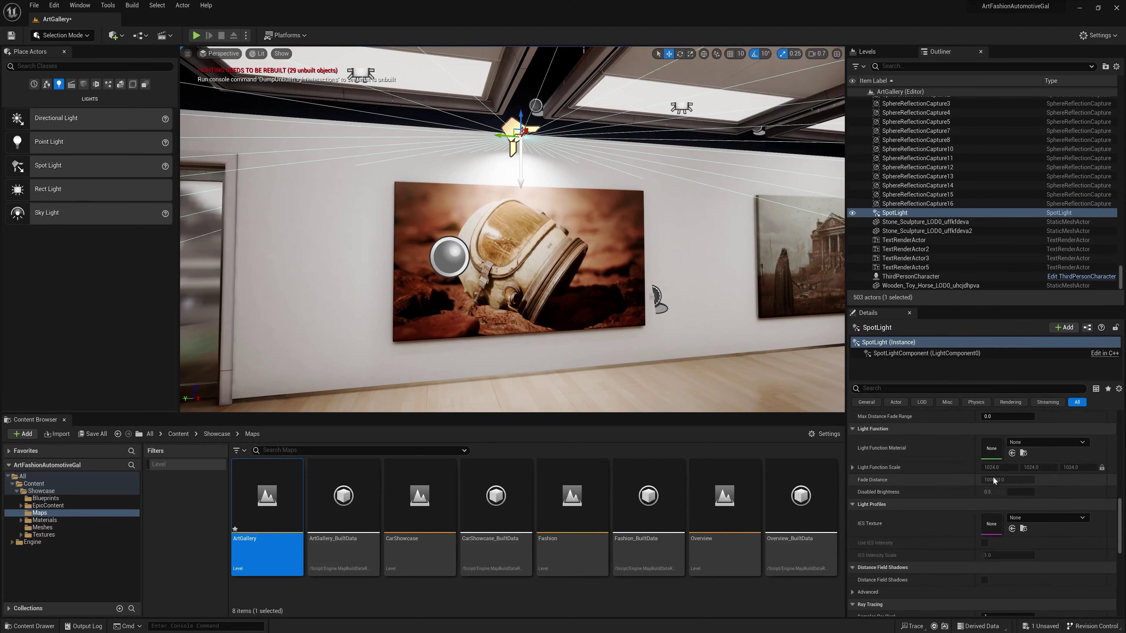
Assign the Complex_IES light profile to the spotlight and lift it toward the ceiling.
left_click(1033, 516)
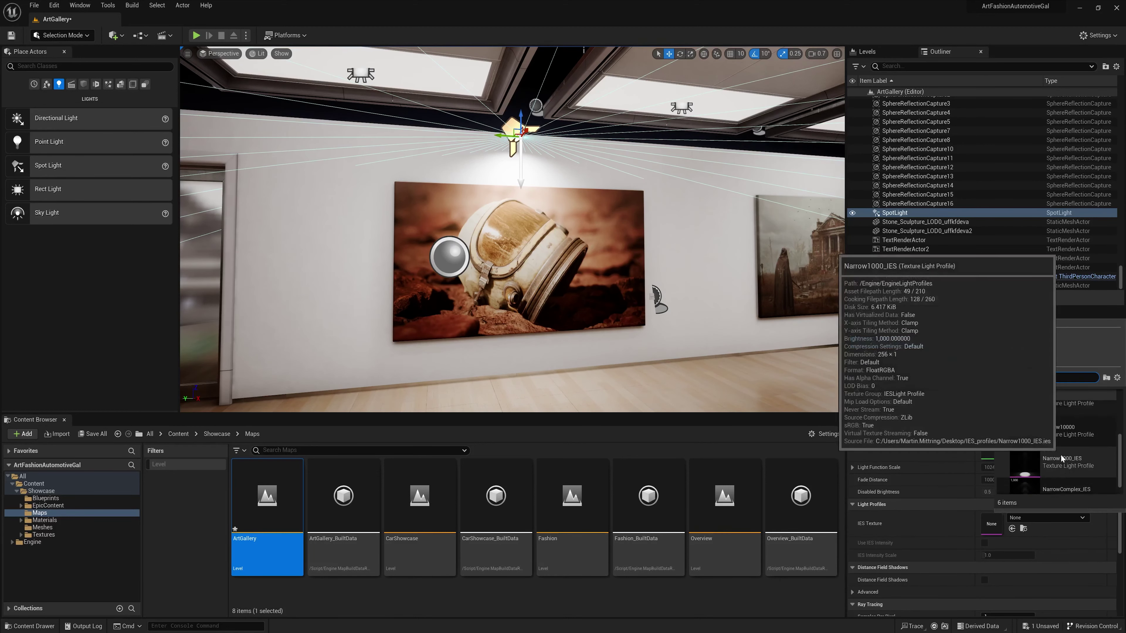
scroll(1055, 430, "up", 2)
left_click(1056, 430)
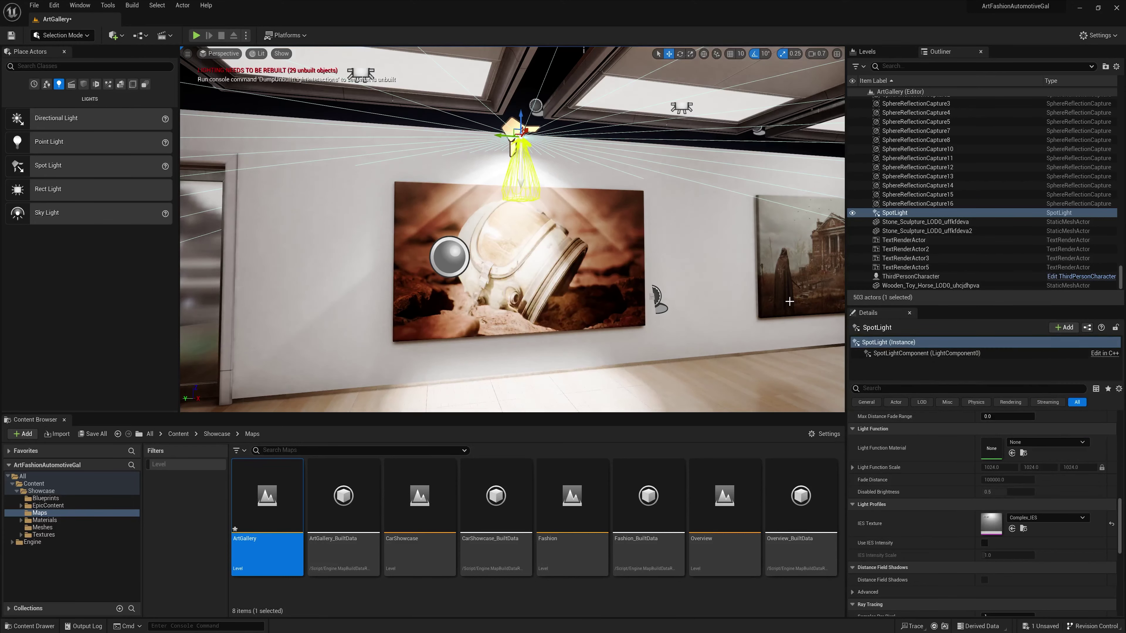
scroll(579, 238, "up", 5)
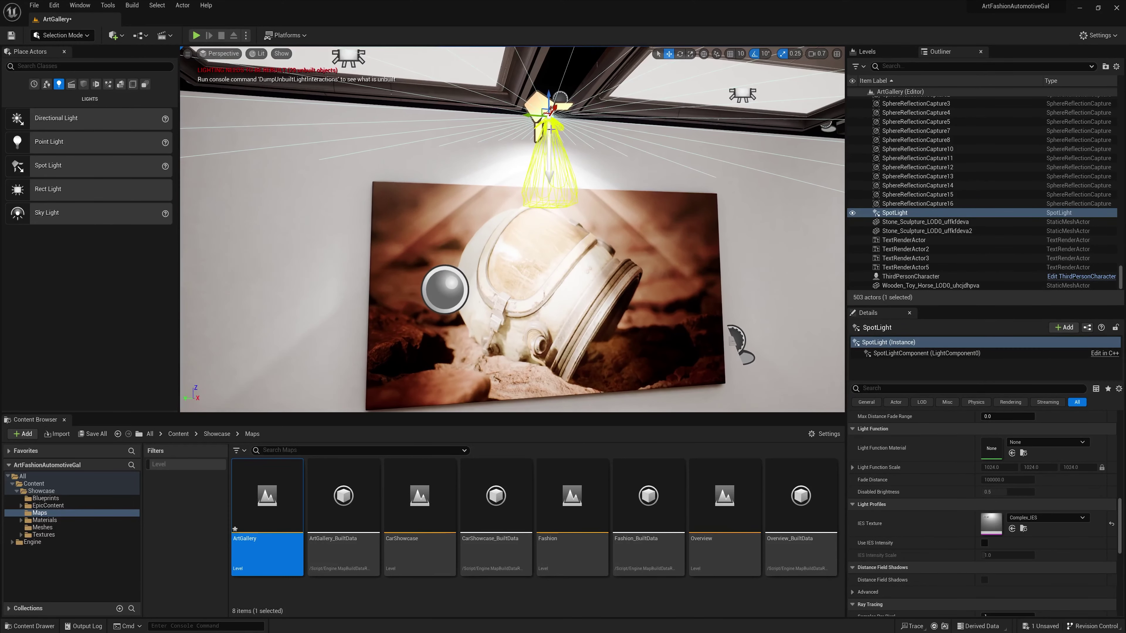
left_click_drag(552, 130, 600, 127)
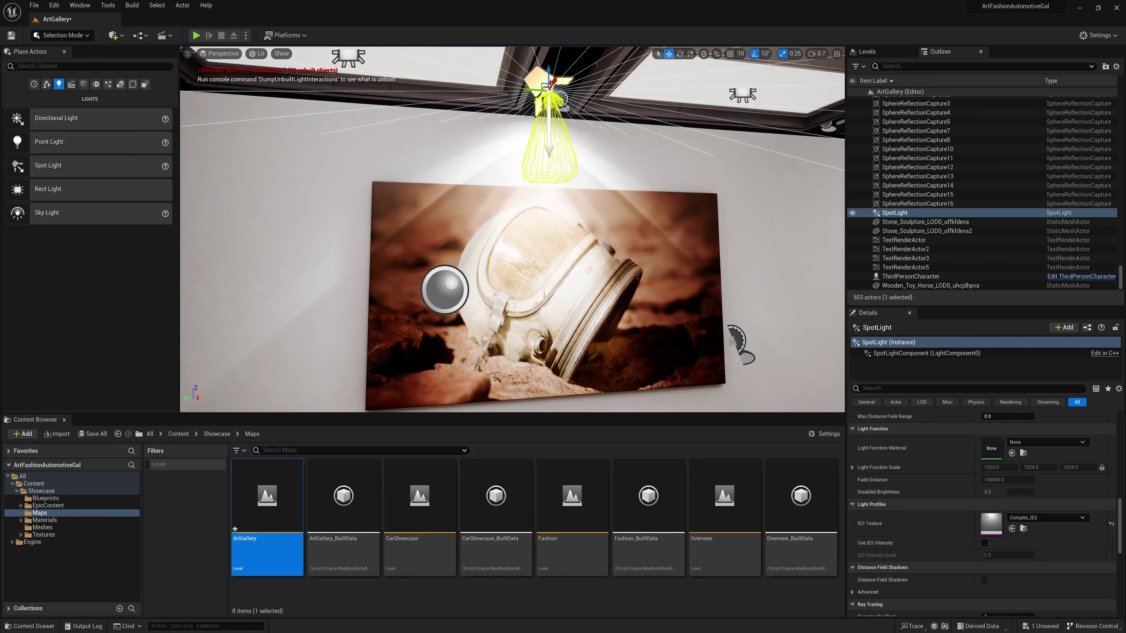
left_click(511, 181)
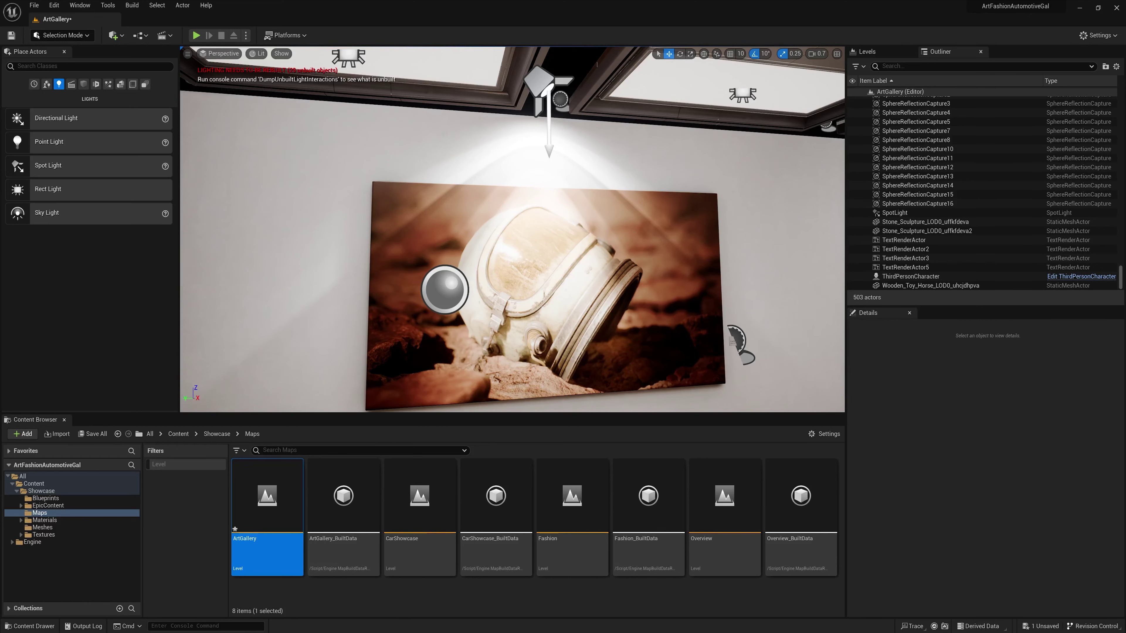
mouse_move(484, 174)
right_mouse_down()
mouse_move(474, 210)
mouse_move(536, 207)
right_mouse_up()
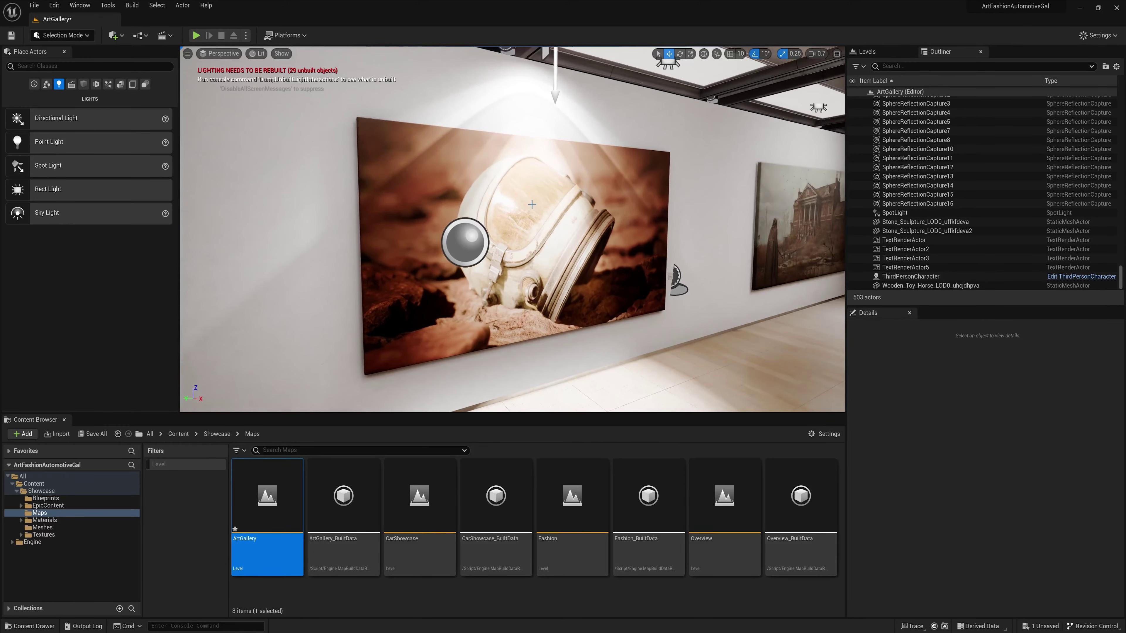
right_click_drag(540, 209, 539, 182)
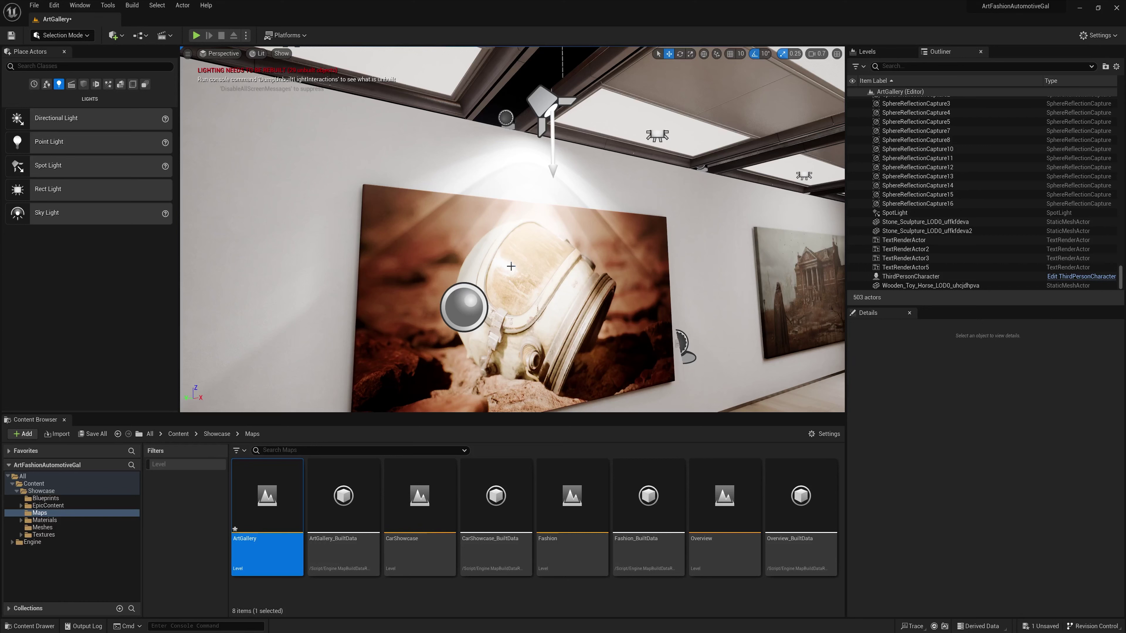
right_click_drag(510, 271, 510, 293)
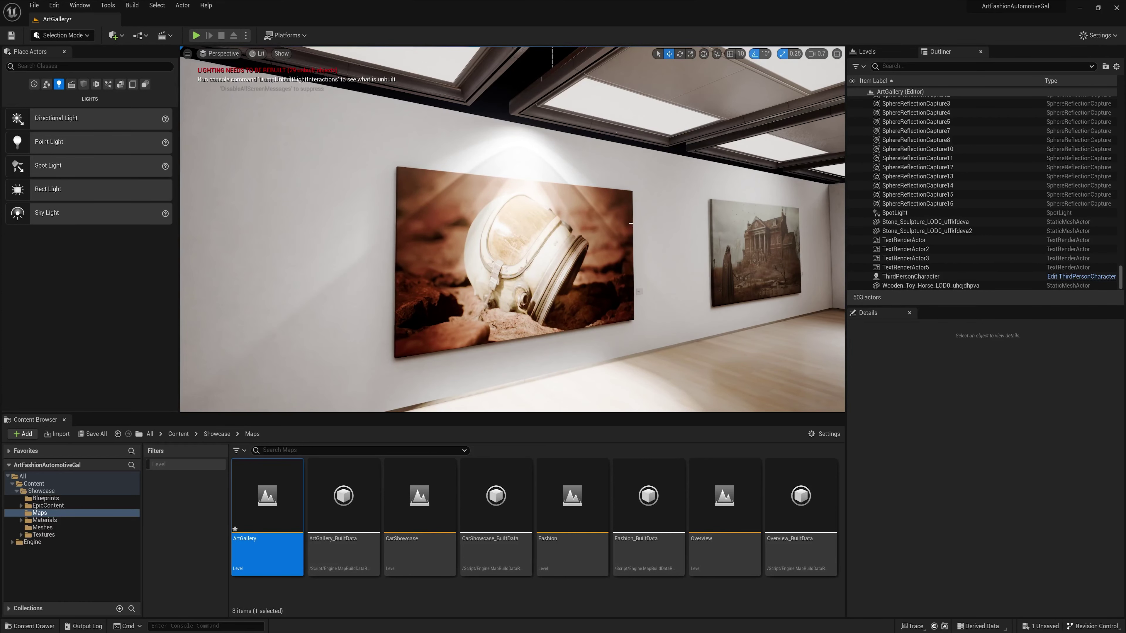
key("g")
Put the painting's SpotLight on Lighting Channel 1 only.
left_click(529, 105)
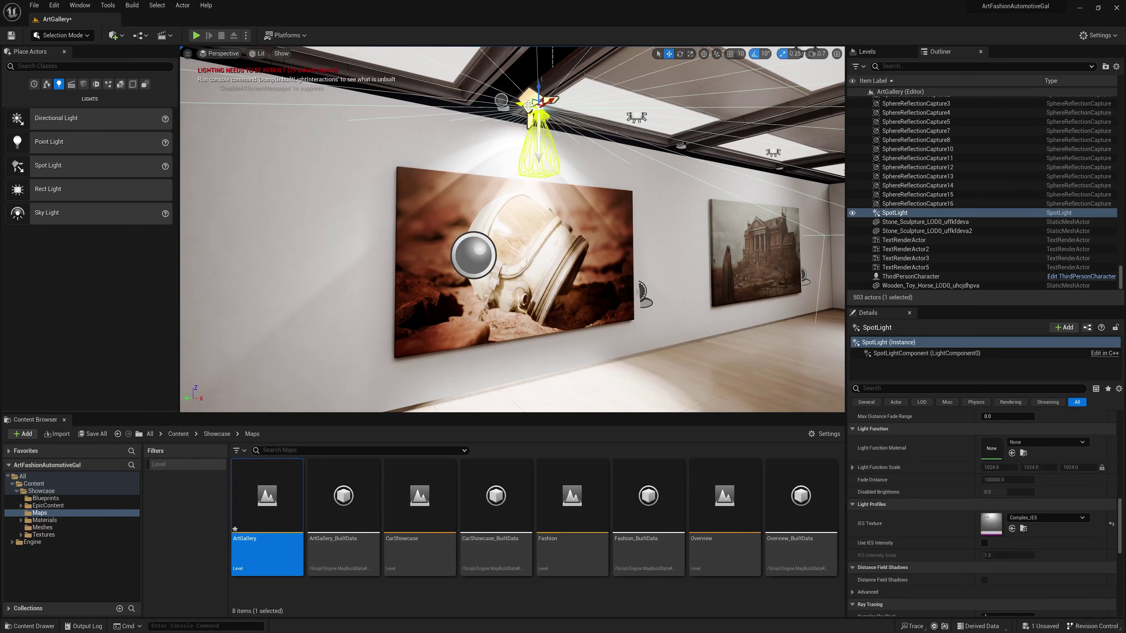
left_click(860, 389)
type("channel")
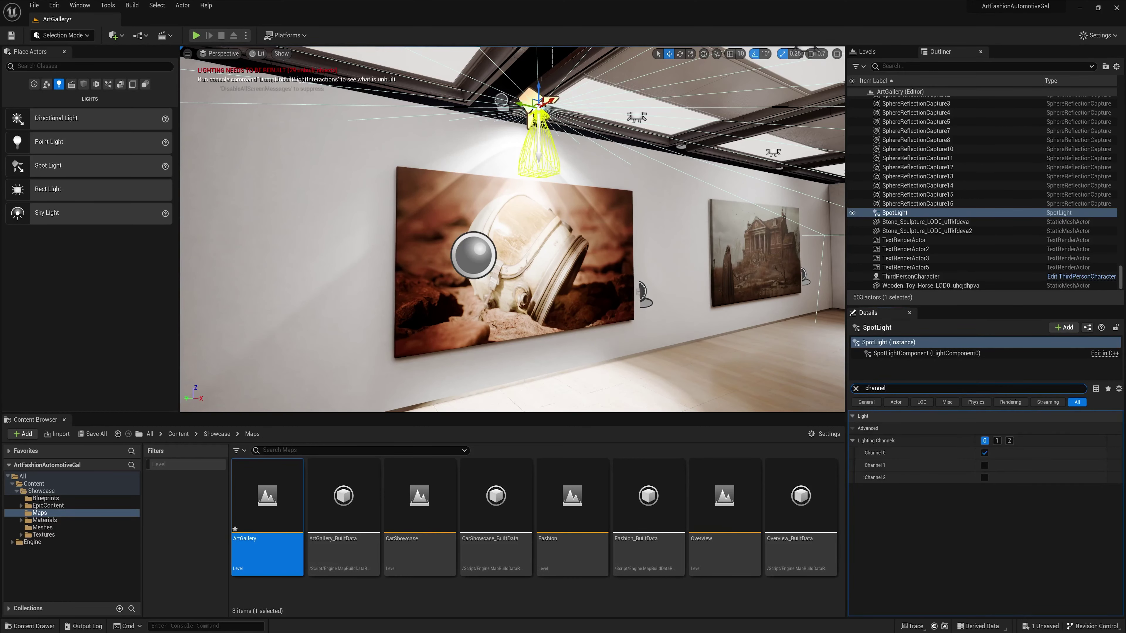
left_click(997, 441)
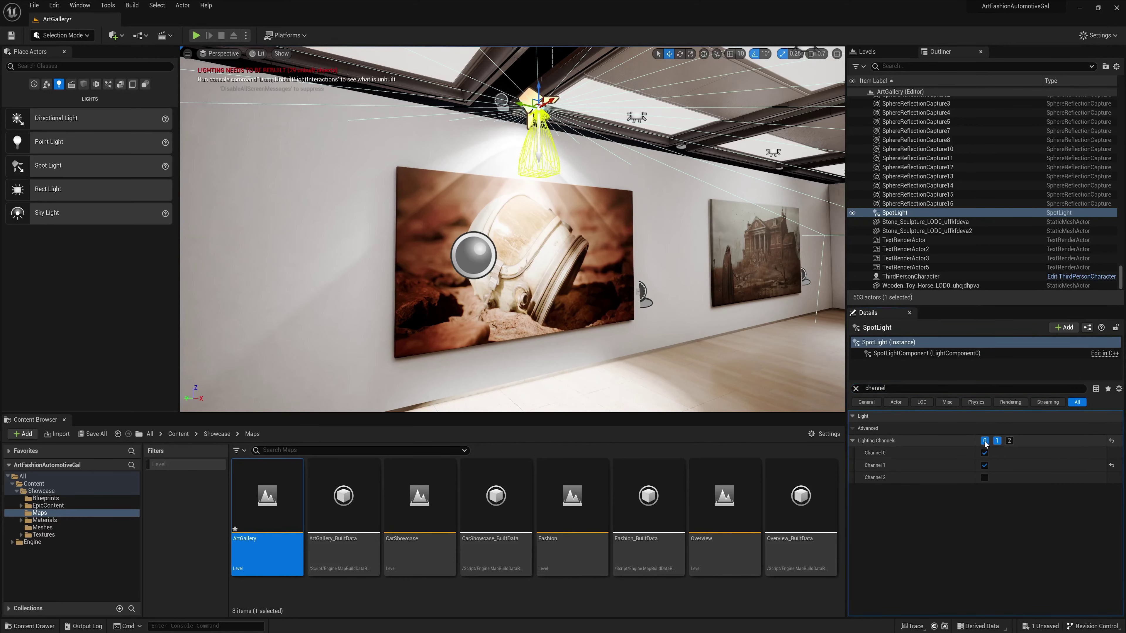
left_click(983, 441)
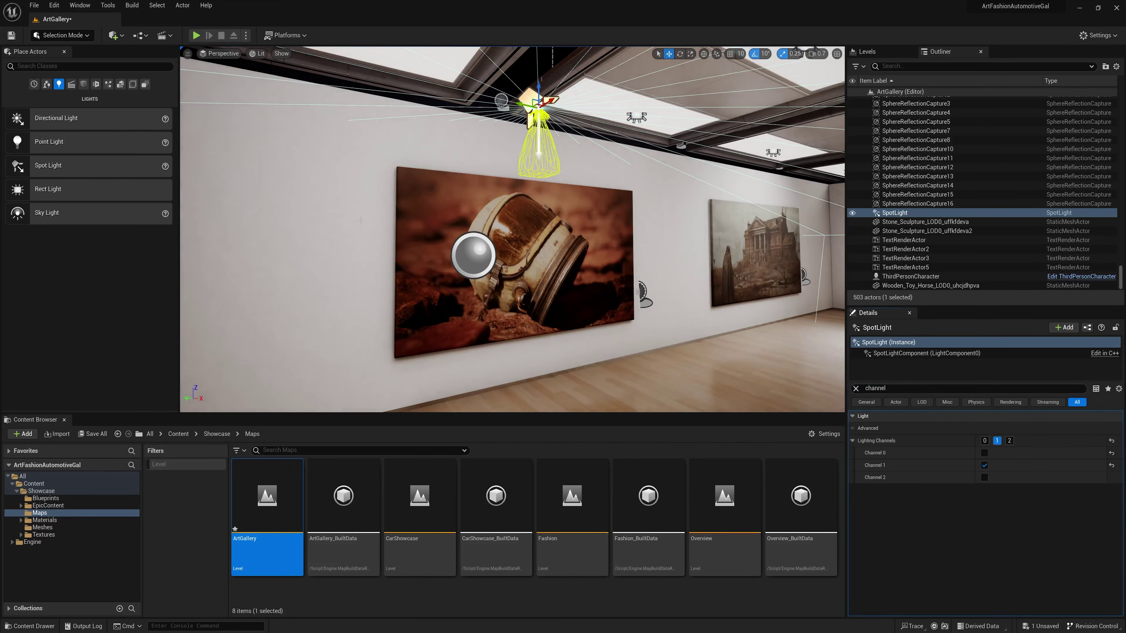
Add Lighting Channel 1 to the two display walls around the painting.
left_click(288, 111)
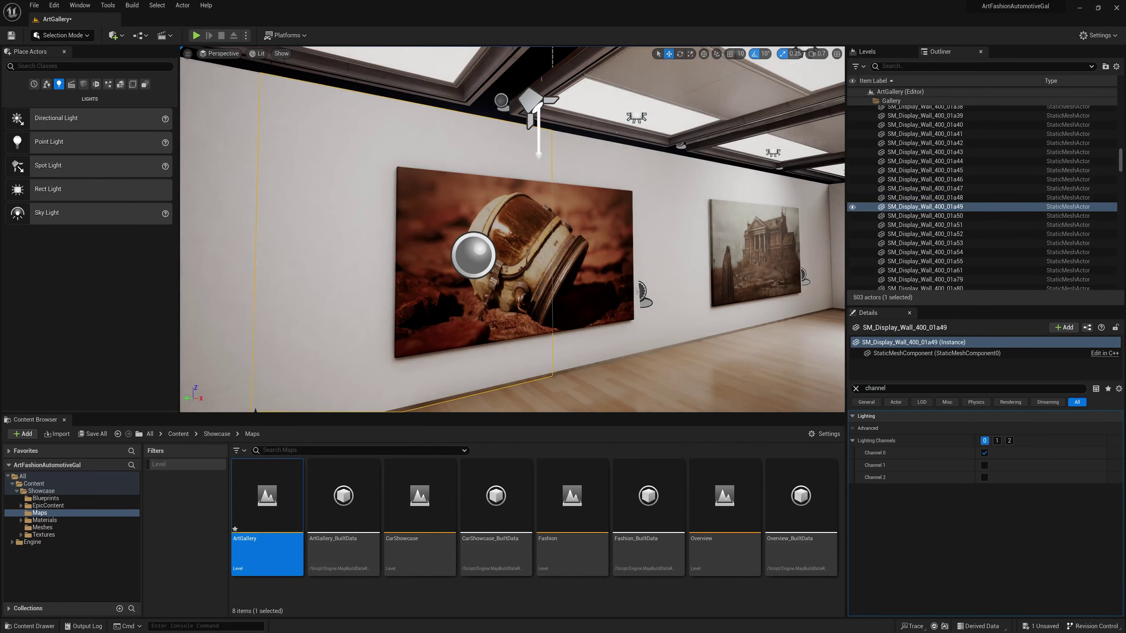
left_click(997, 441)
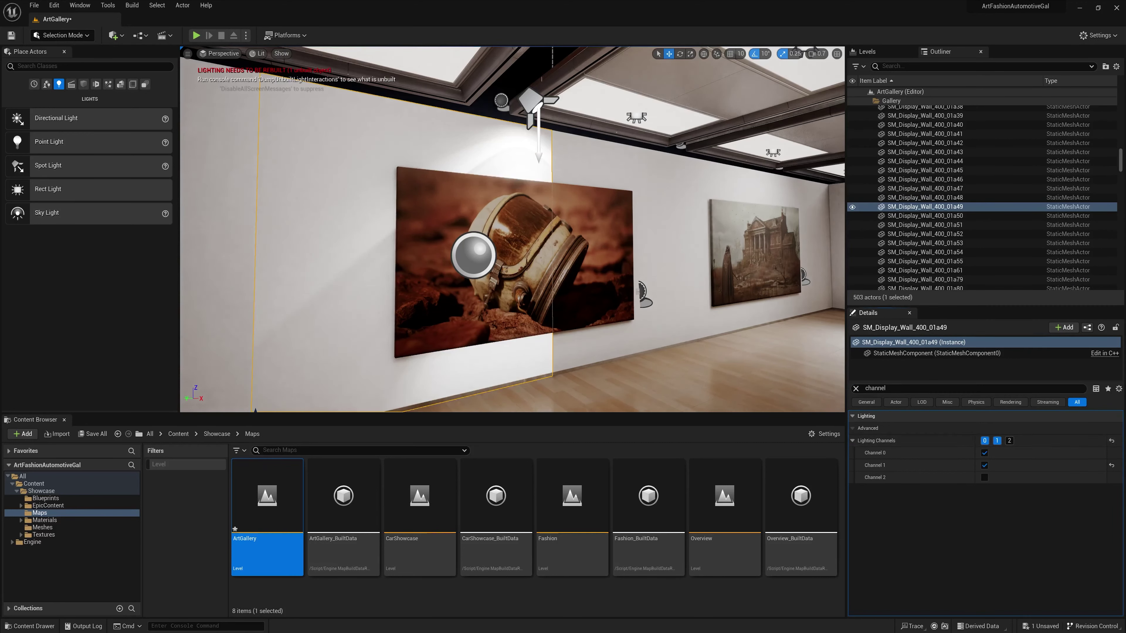
left_click(665, 231)
left_click(996, 441)
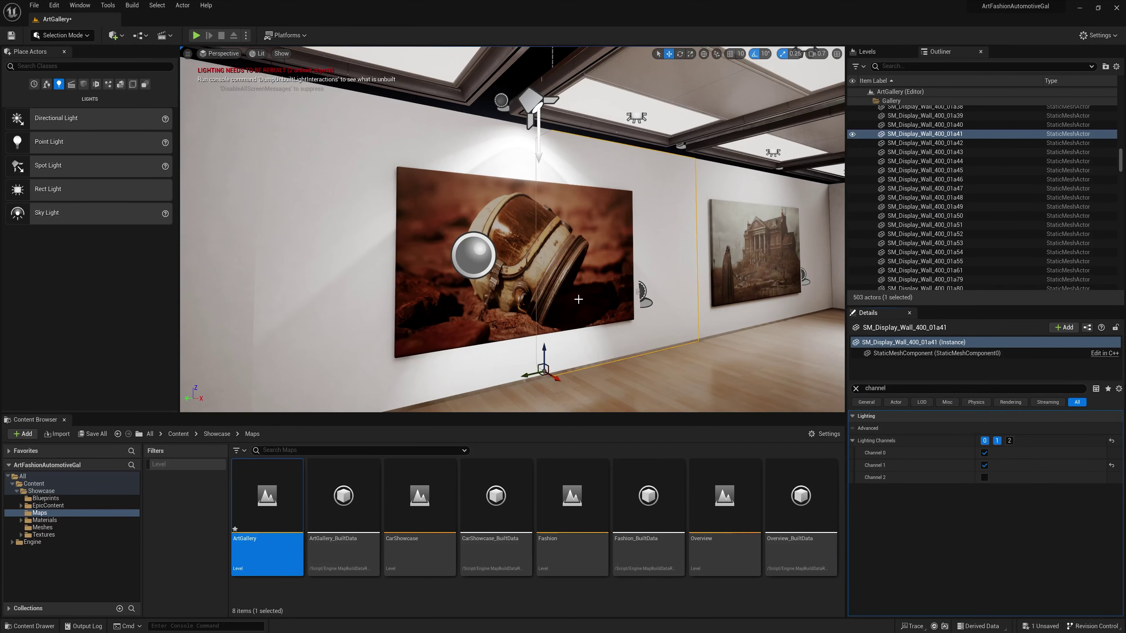
Reposition the SpotLight centred above the astronaut painting and clear the selection.
left_click(537, 109)
left_click_drag(537, 109, 624, 120)
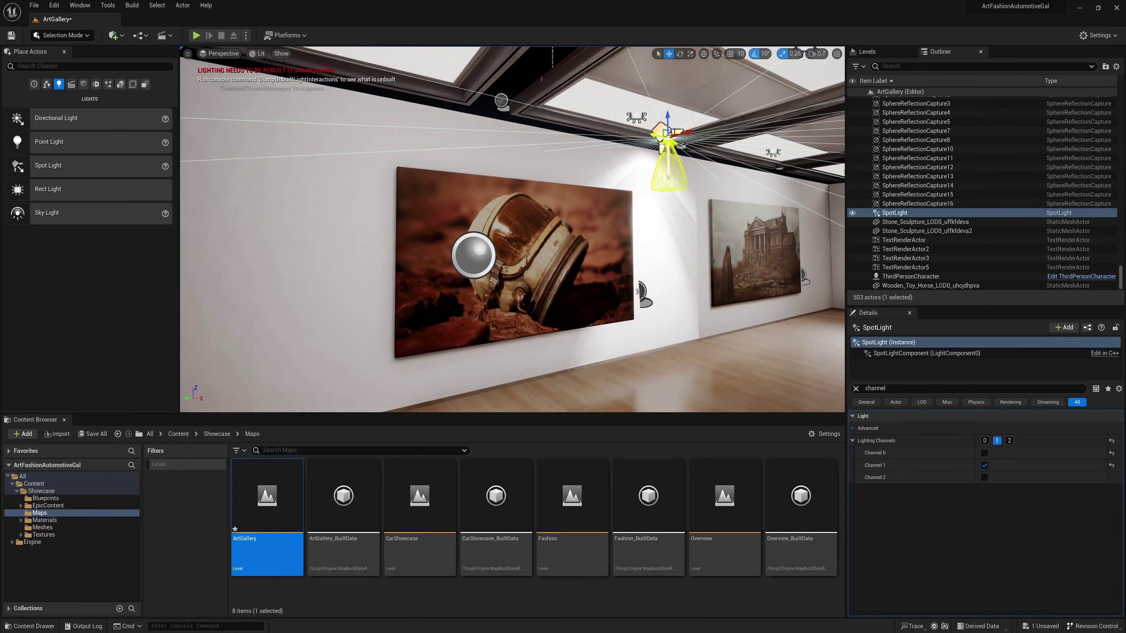
left_click_drag(617, 143, 537, 129)
left_click(692, 213)
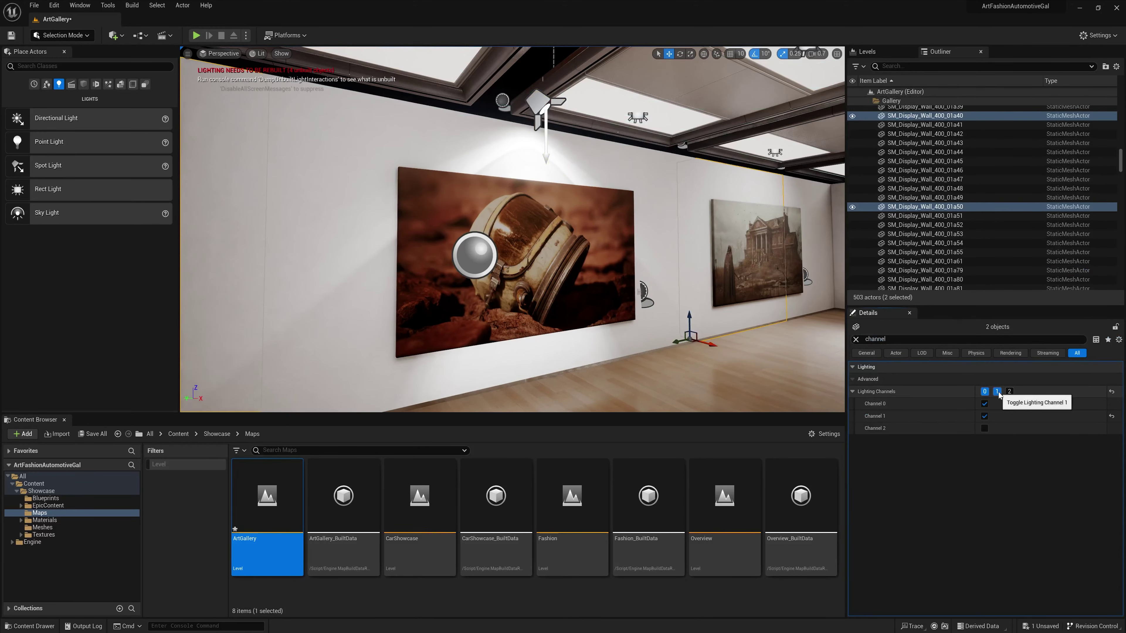
left_click(532, 107)
left_click_drag(533, 108, 505, 103)
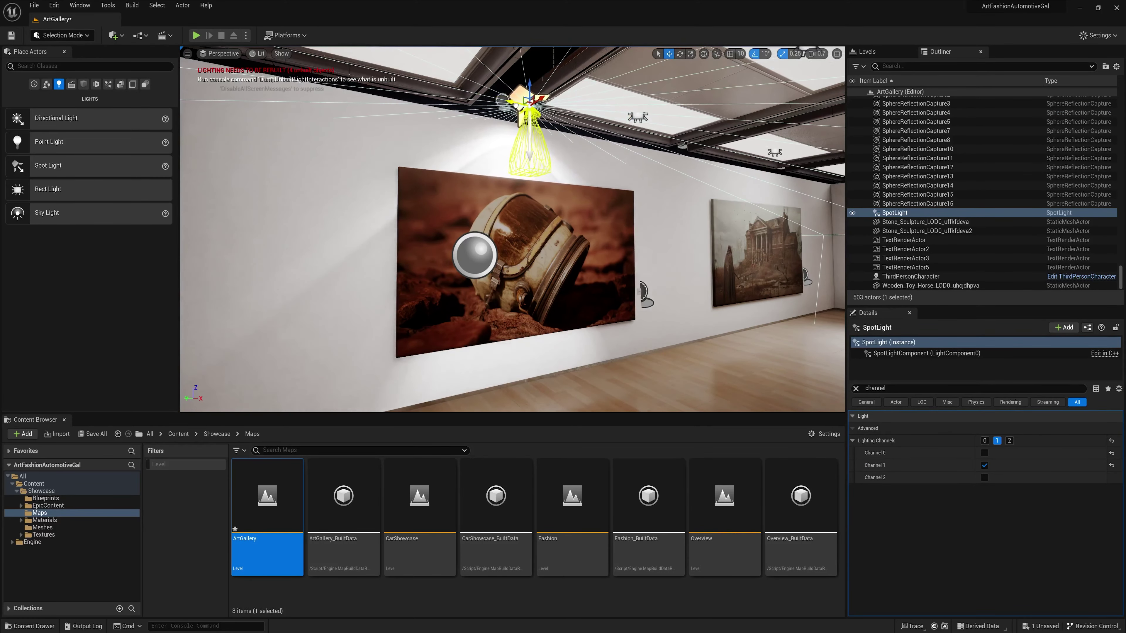
left_click(539, 290)
key("Escape")
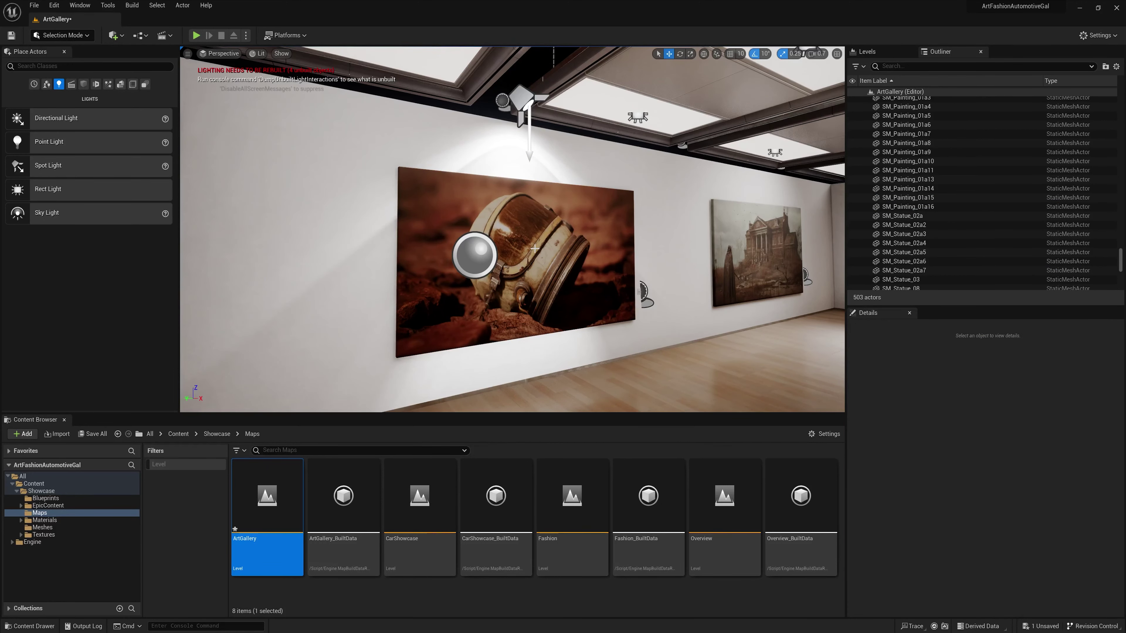
Switch to Game View and fly to the grey statue on its white pedestal beside the golden dog.
key("g")
mouse_move(534, 248)
right_mouse_down()
mouse_move(523, 250)
mouse_move(538, 259)
right_mouse_up()
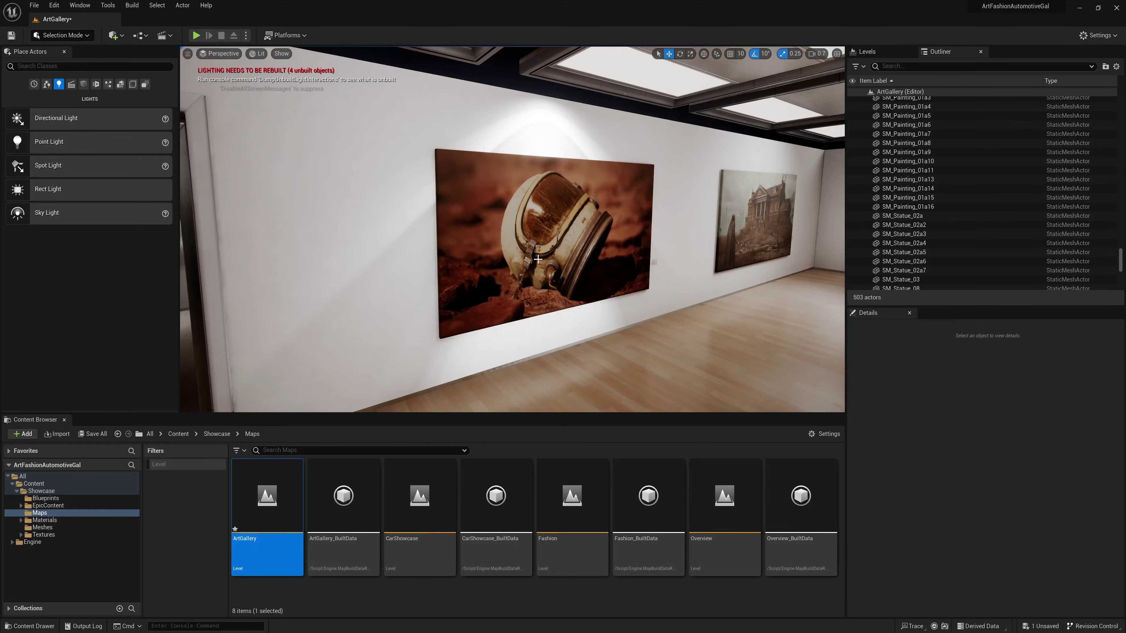
right_click_drag(537, 259, 568, 279)
scroll(538, 259, "up", 1)
scroll(538, 258, "up", 1)
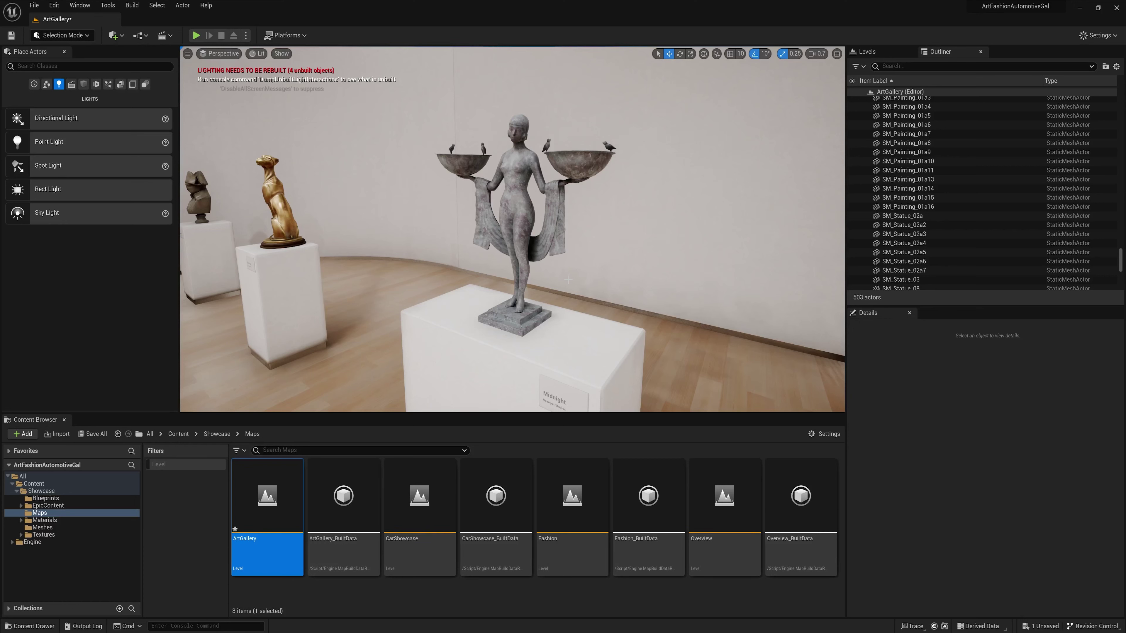
Position the point light beside the statue and tint it light blue (cyan).
left_click_drag(75, 141, 457, 204)
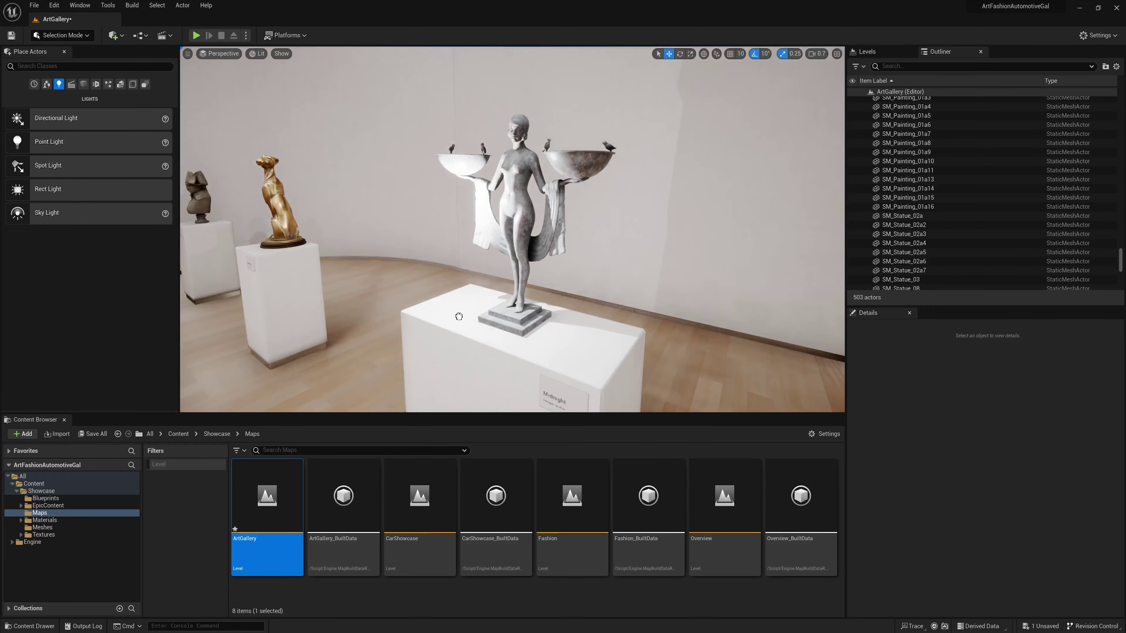
right_click_drag(483, 323, 470, 319)
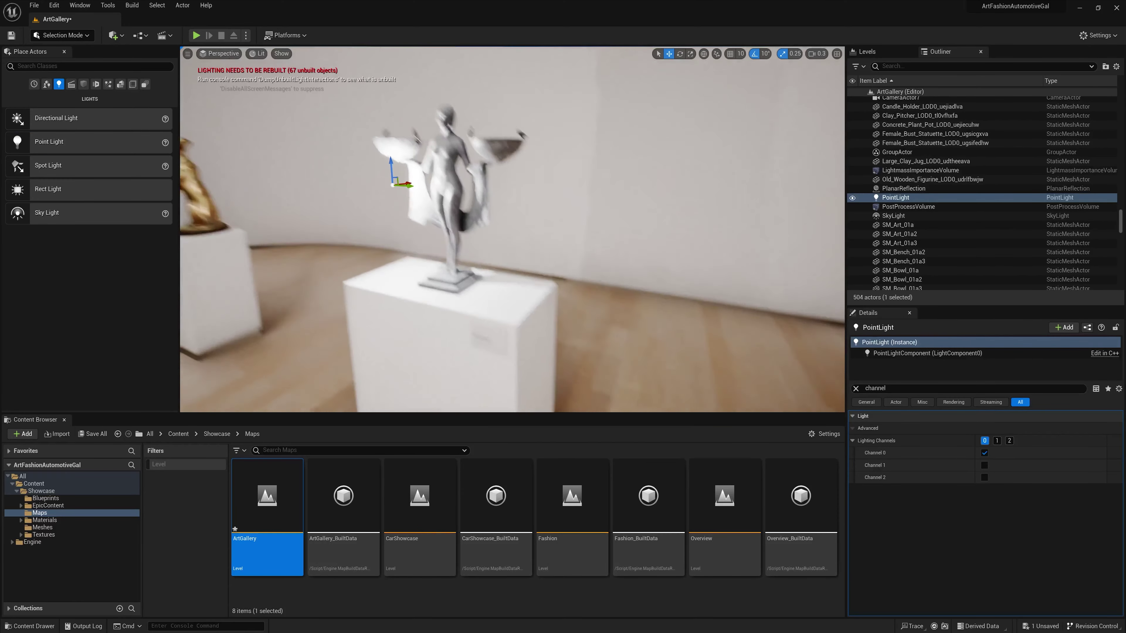
right_click_drag(512, 230, 500, 228)
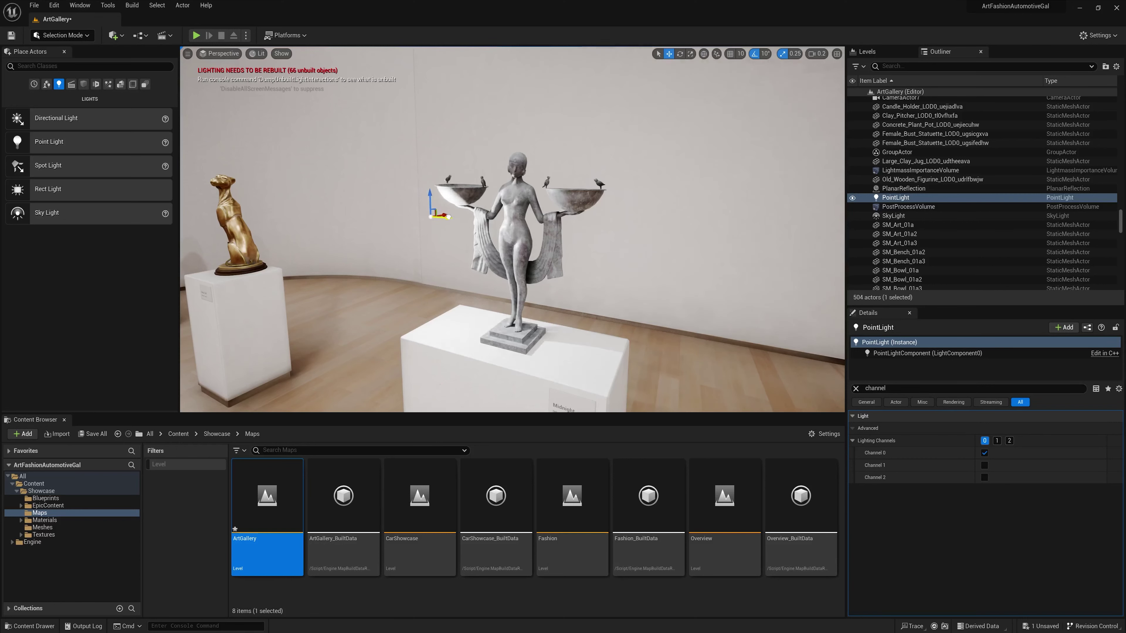
left_click(855, 388)
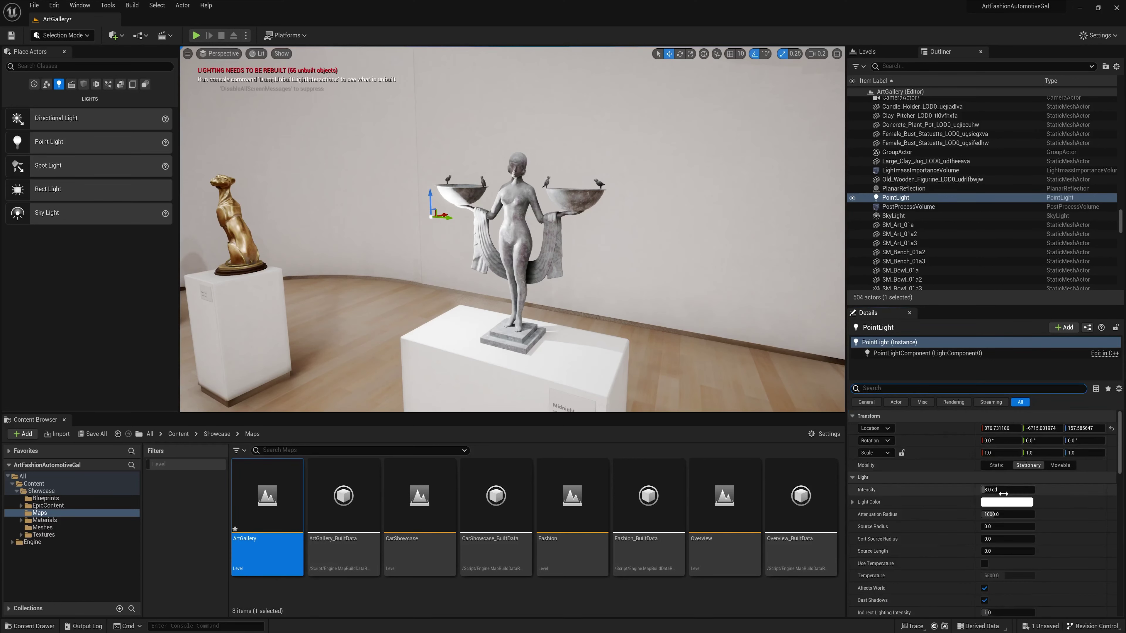
left_click(1019, 502)
left_click_drag(895, 486, 834, 454)
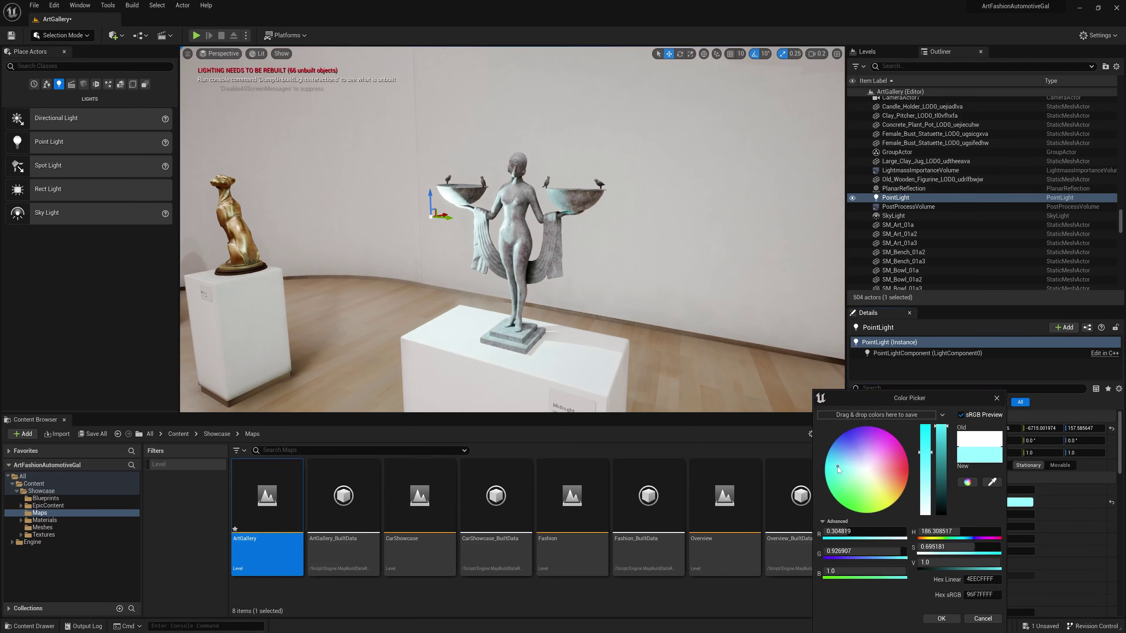
left_click(941, 619)
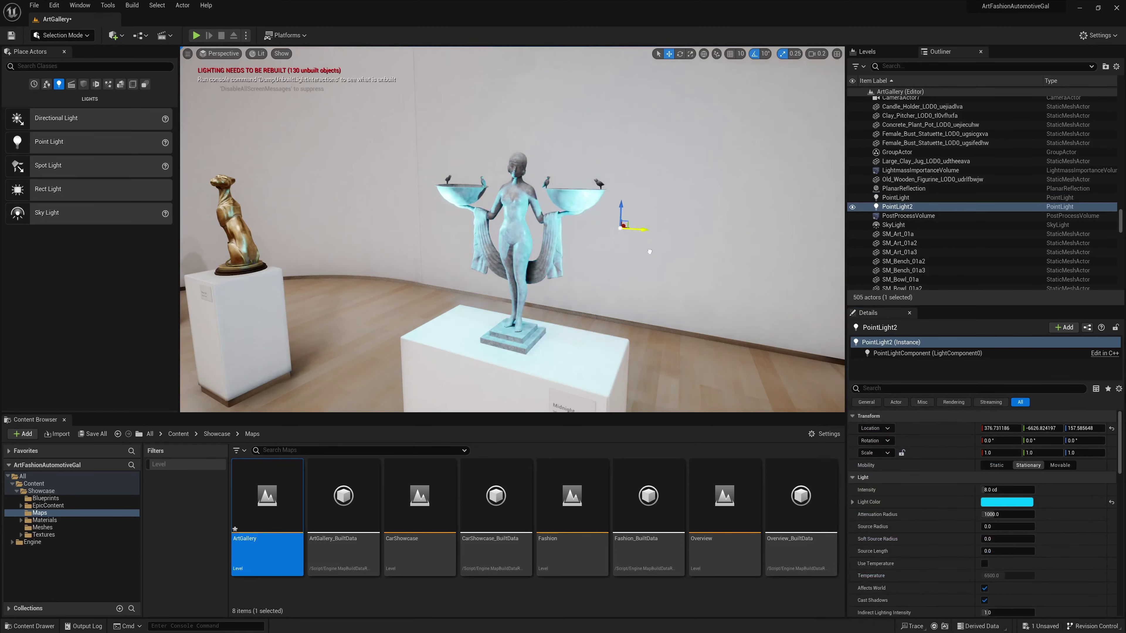
Duplicate the light as a red-orange copy, raised and shifted along X, with Cast Shadows off.
left_click_drag(447, 218, 648, 229, "alt")
left_click(998, 498)
left_click_drag(829, 454, 901, 472)
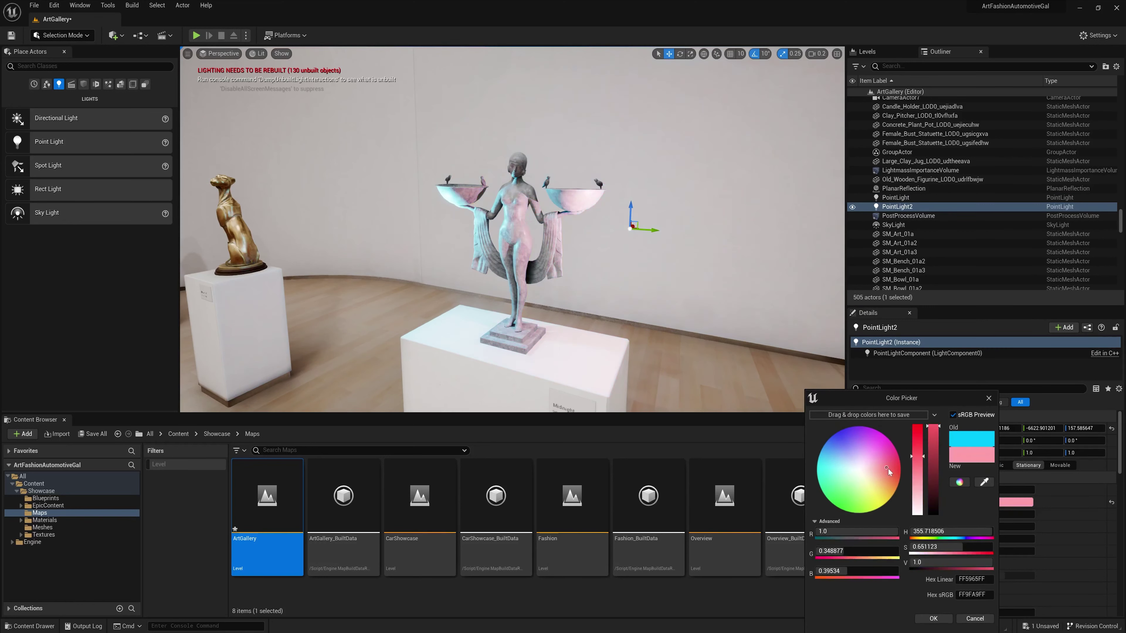
left_click(933, 619)
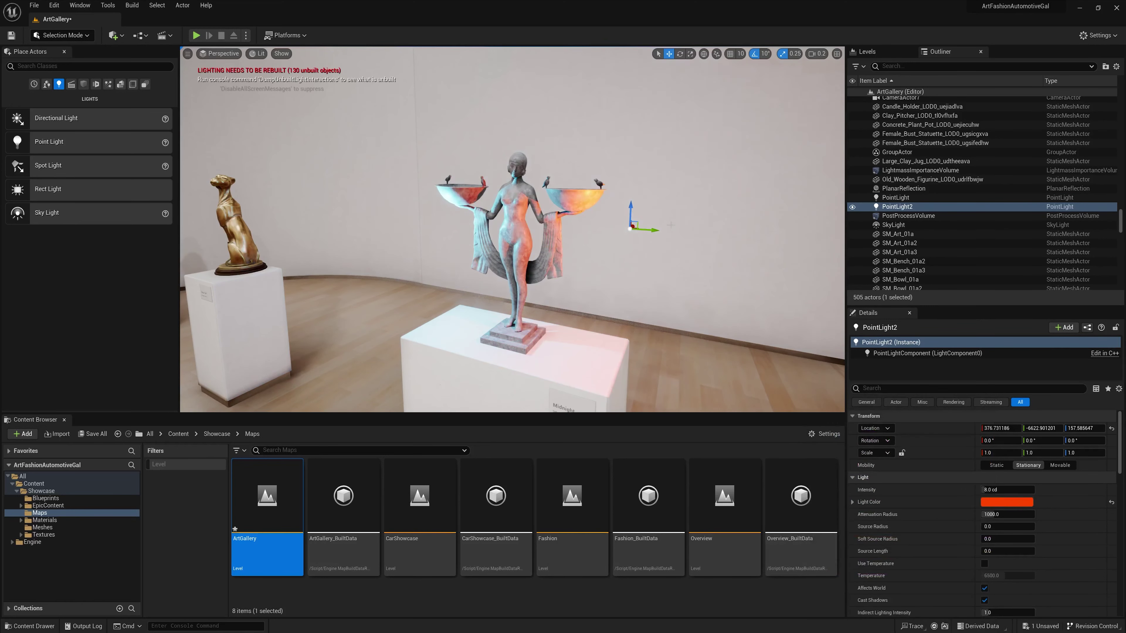
left_click_drag(631, 210, 635, 116)
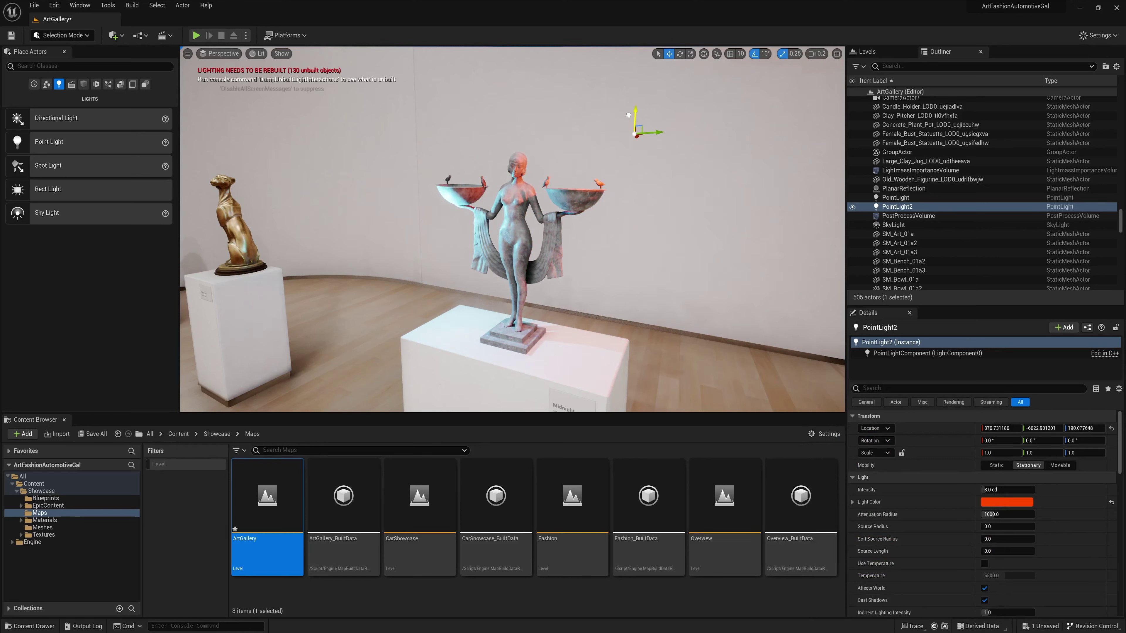
left_click(984, 600)
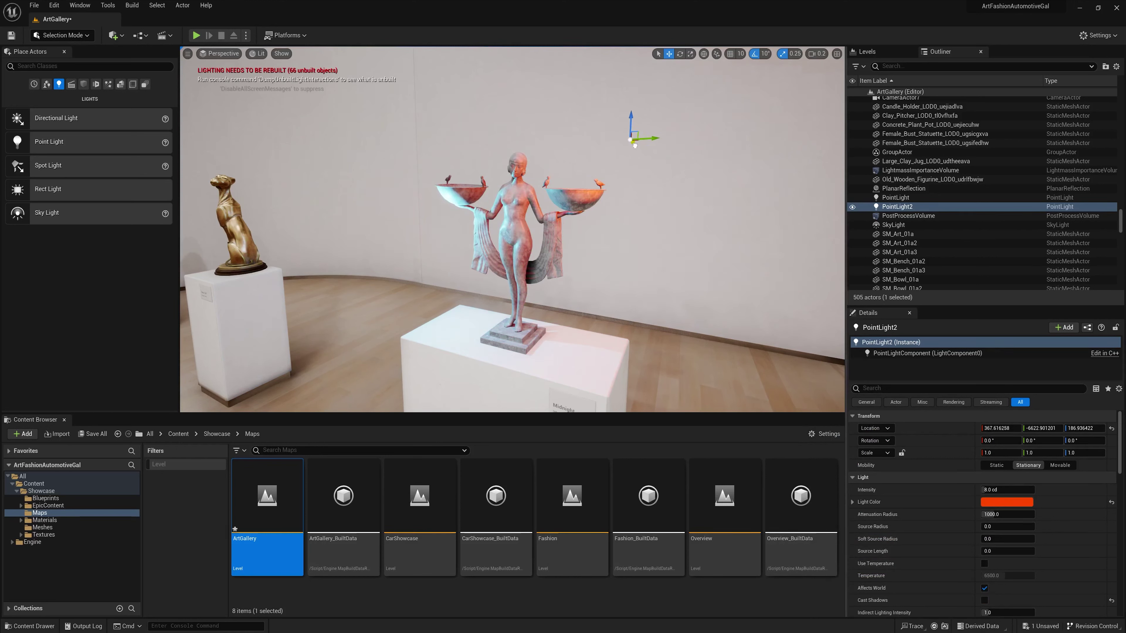
left_click_drag(637, 147, 624, 136)
scroll(623, 136, "up", 2)
scroll(512, 229, "down", 3)
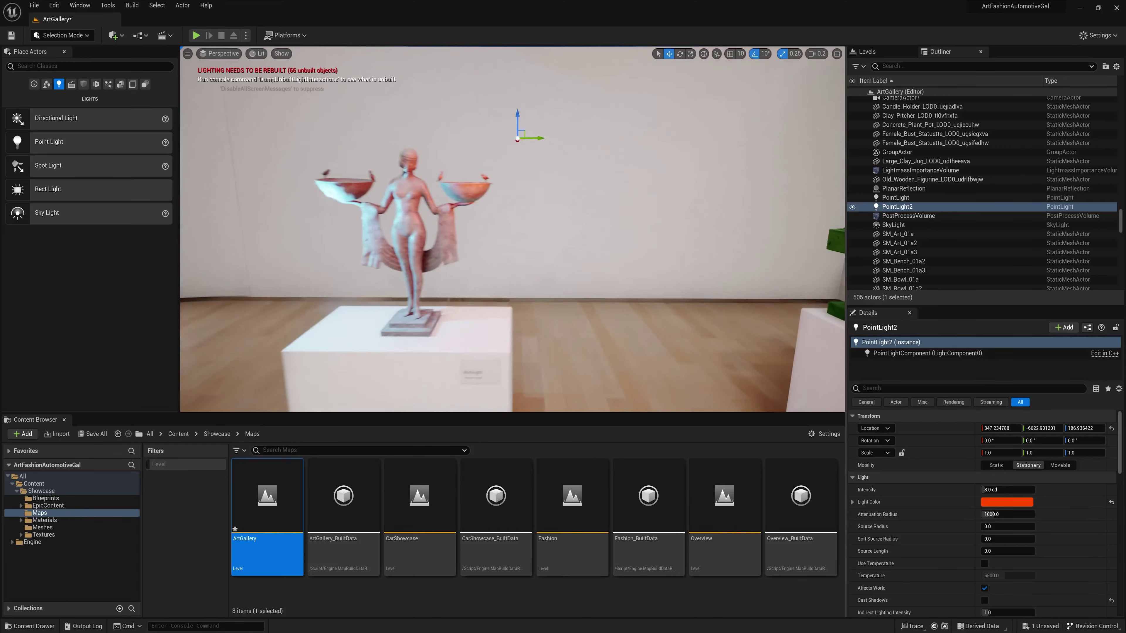
right_click_drag(513, 229, 627, 190)
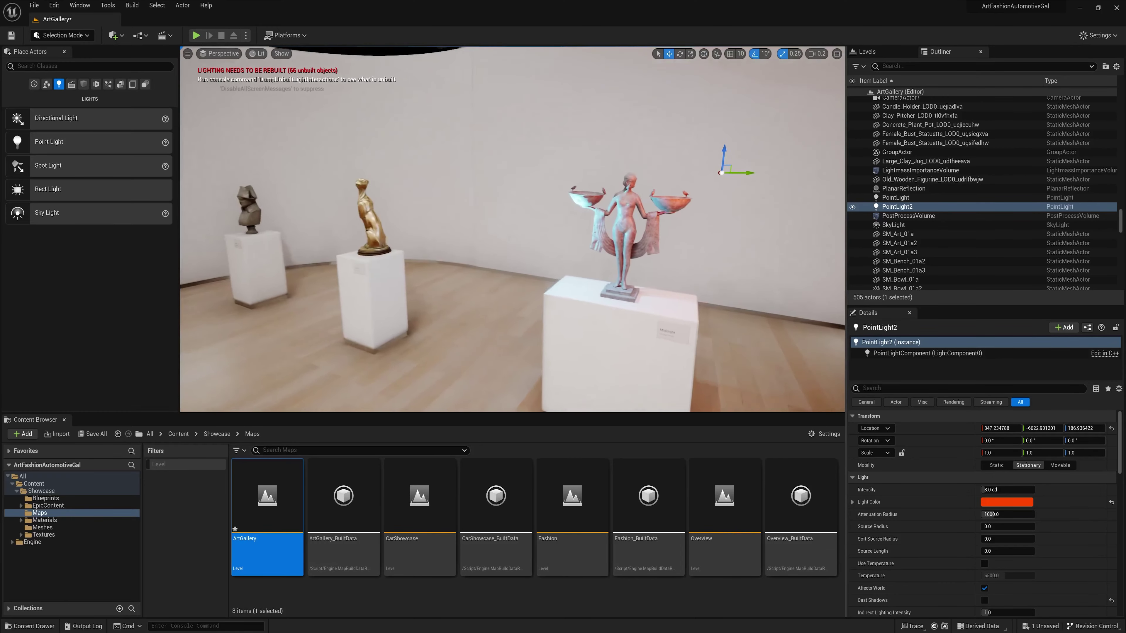
scroll(627, 189, "up", 1)
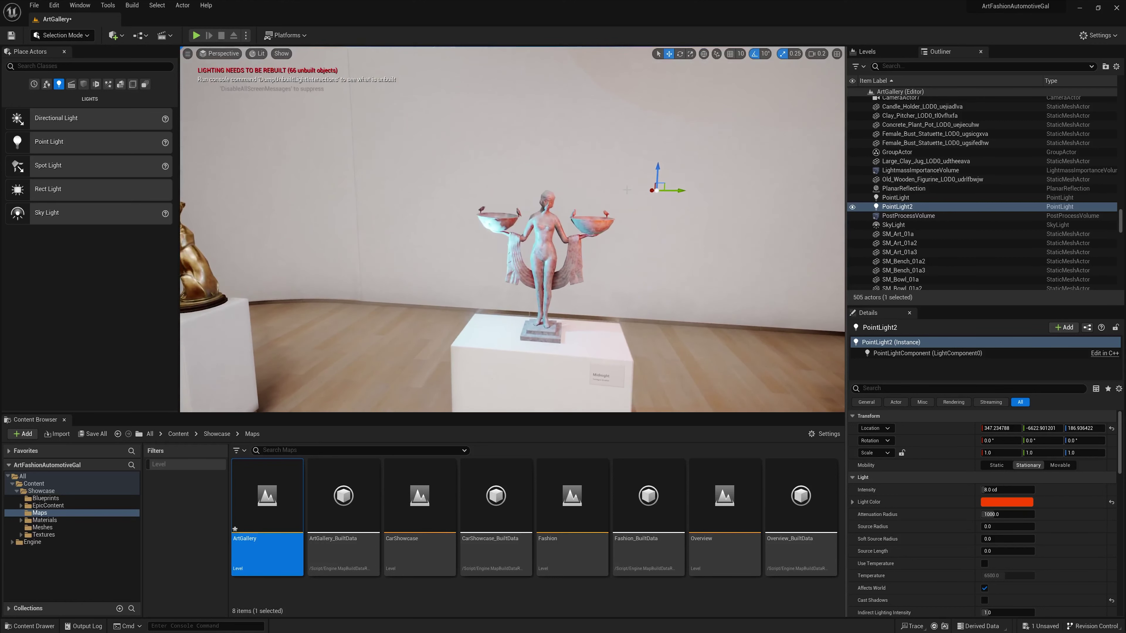
Put both point lights on Lighting Channel 1 only, removing Channel 0.
left_click(889, 199, "ctrl")
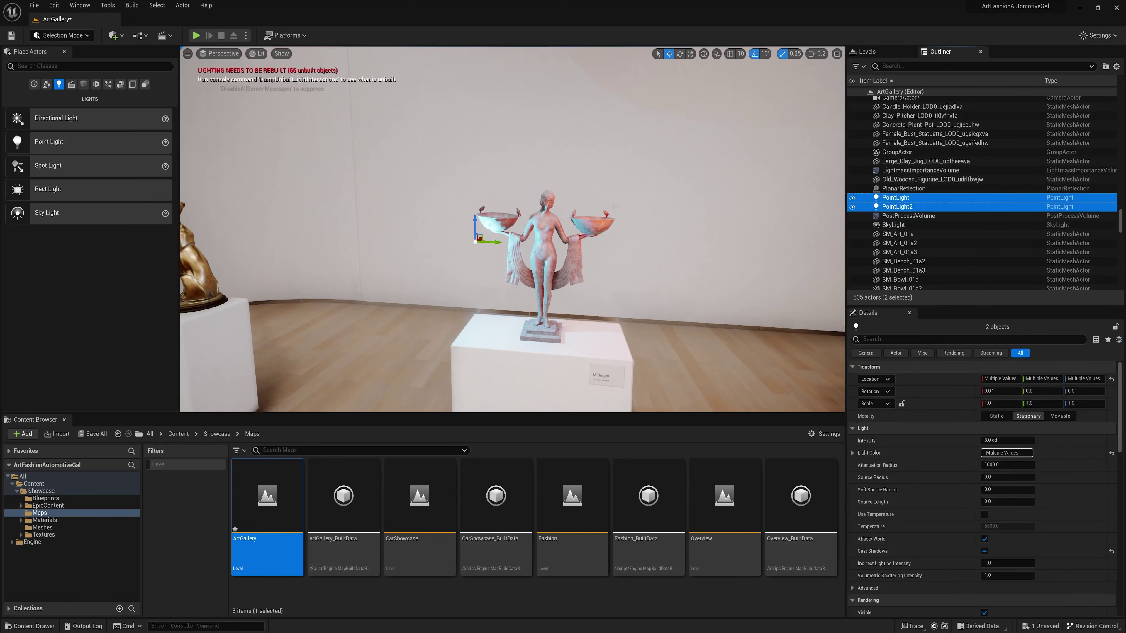
right_click_drag(512, 229, 497, 222)
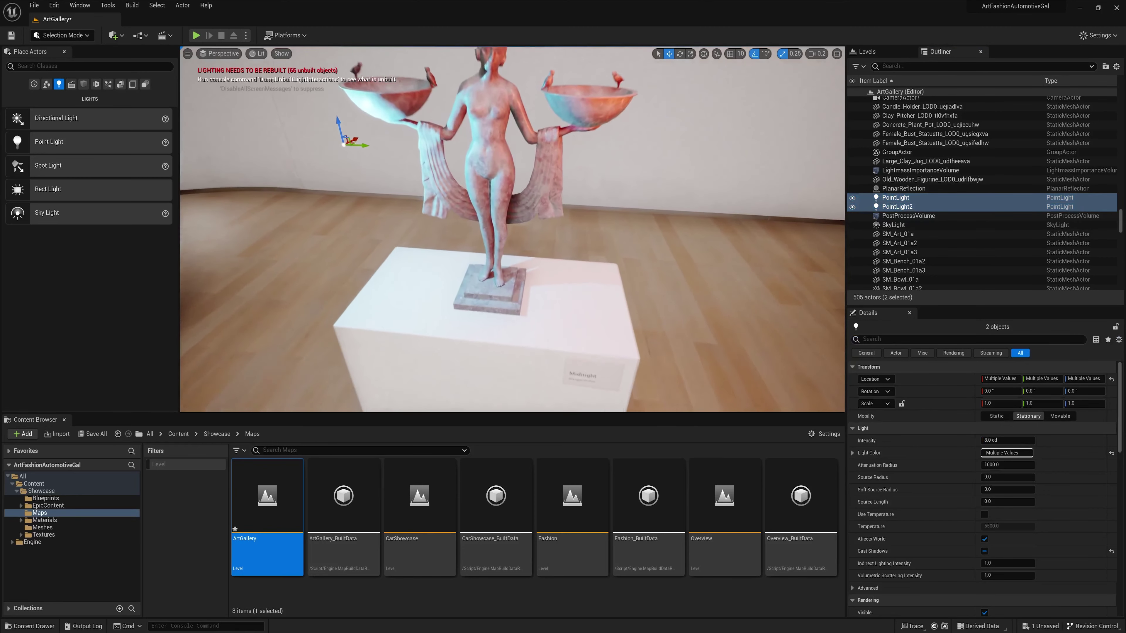
scroll(554, 291, "up", 2)
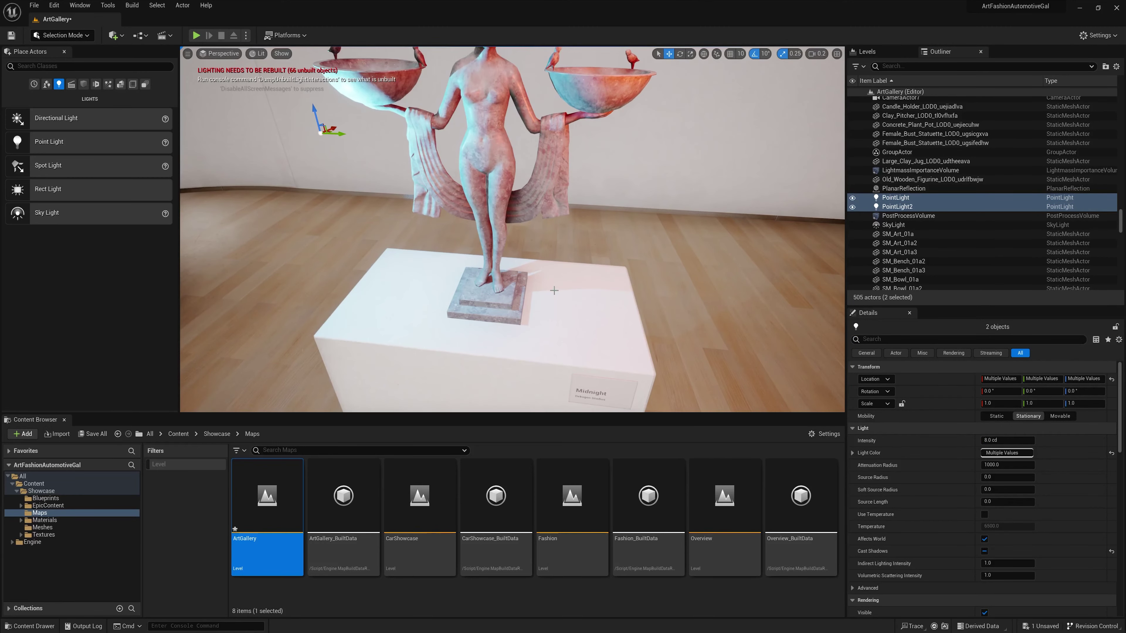
scroll(552, 288, "down", 4)
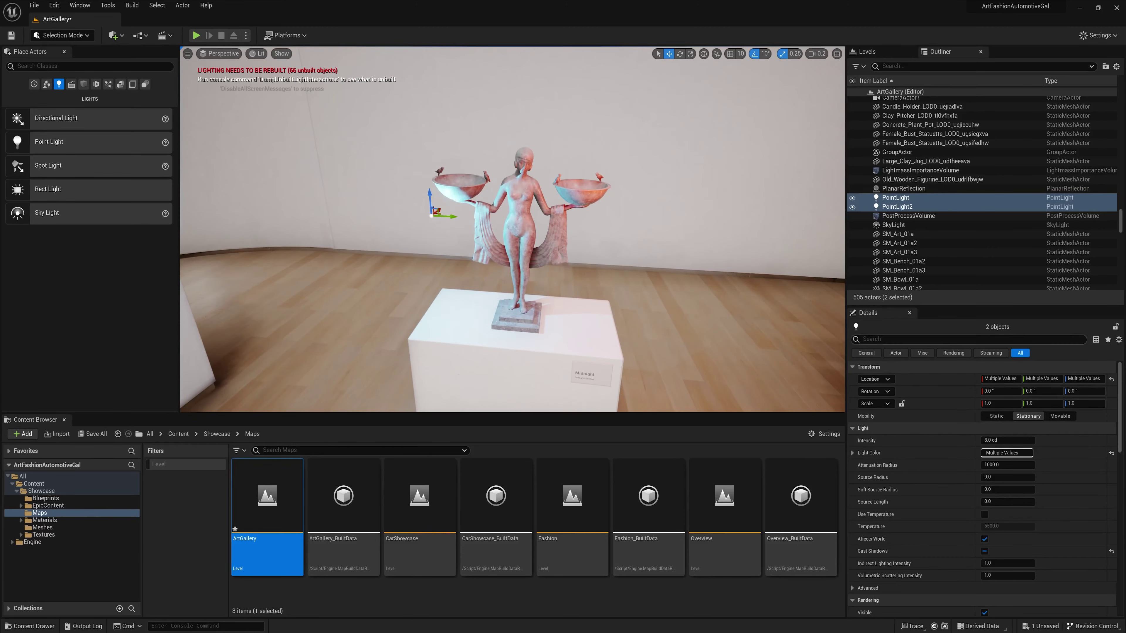
left_click(883, 339)
type("channel")
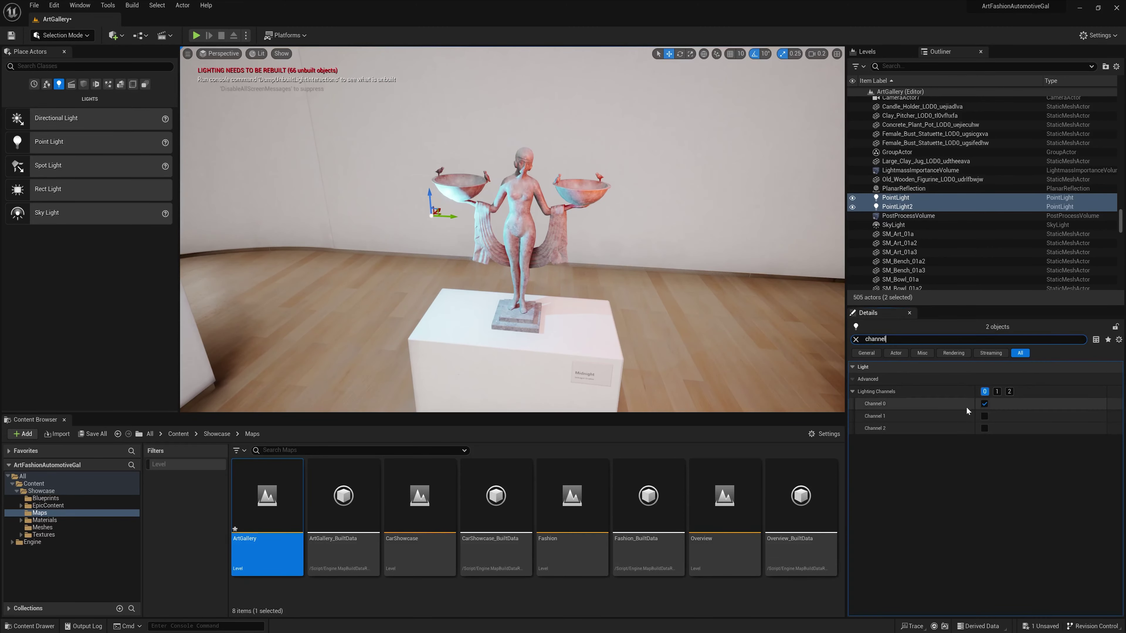
left_click(997, 392)
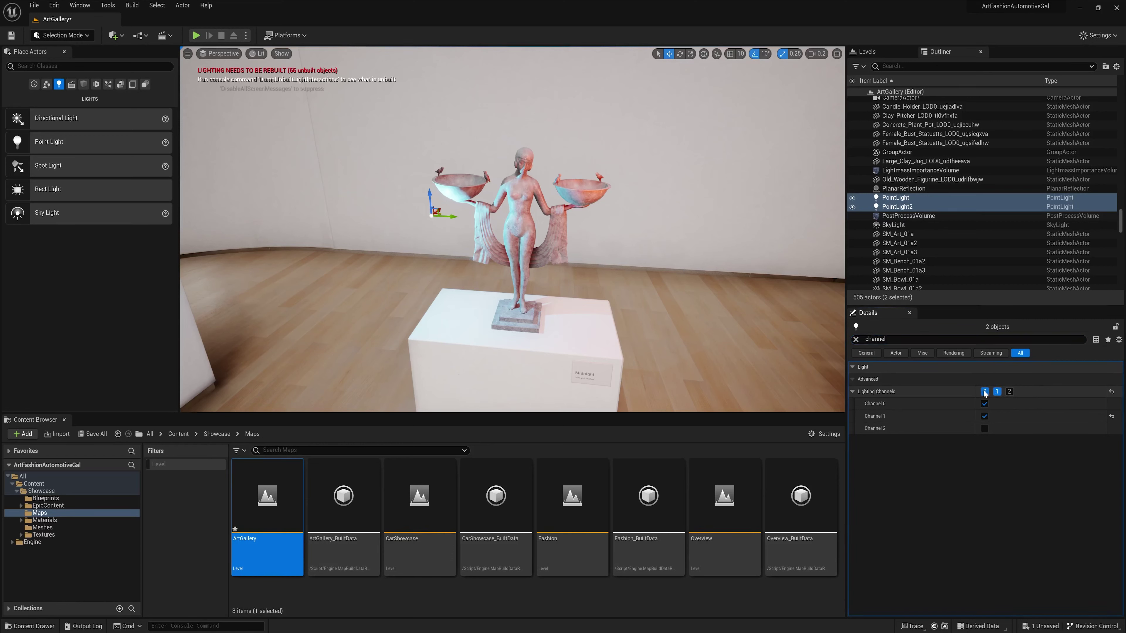
left_click(984, 392)
Add Lighting Channel 1 to the statue SM_Statue_03 and frame it in view.
left_click(515, 200)
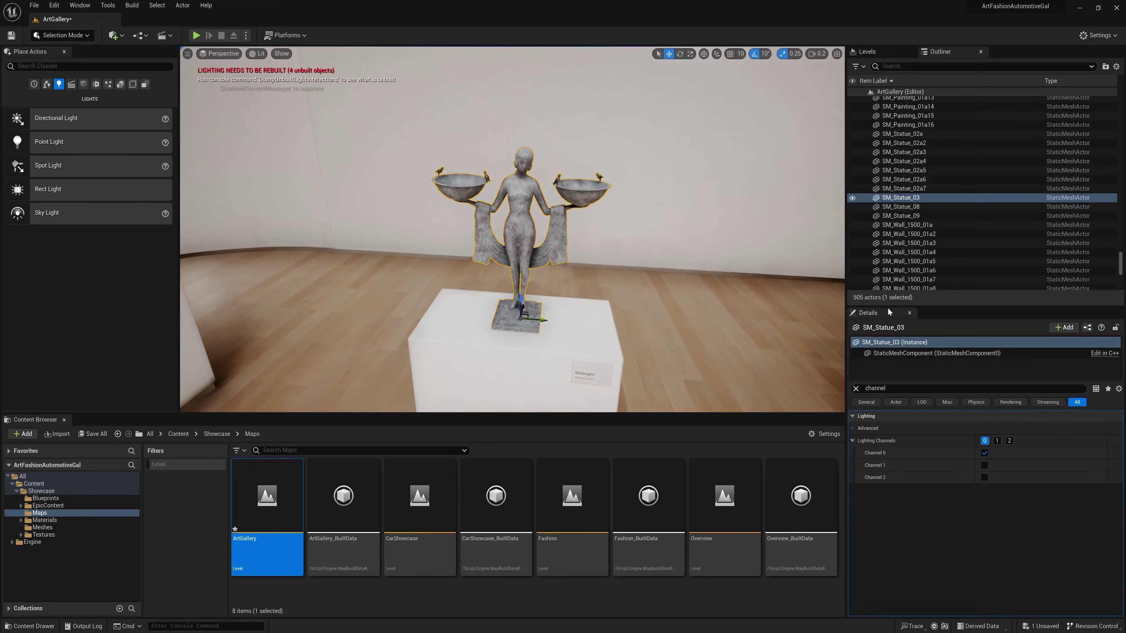
left_click(997, 440)
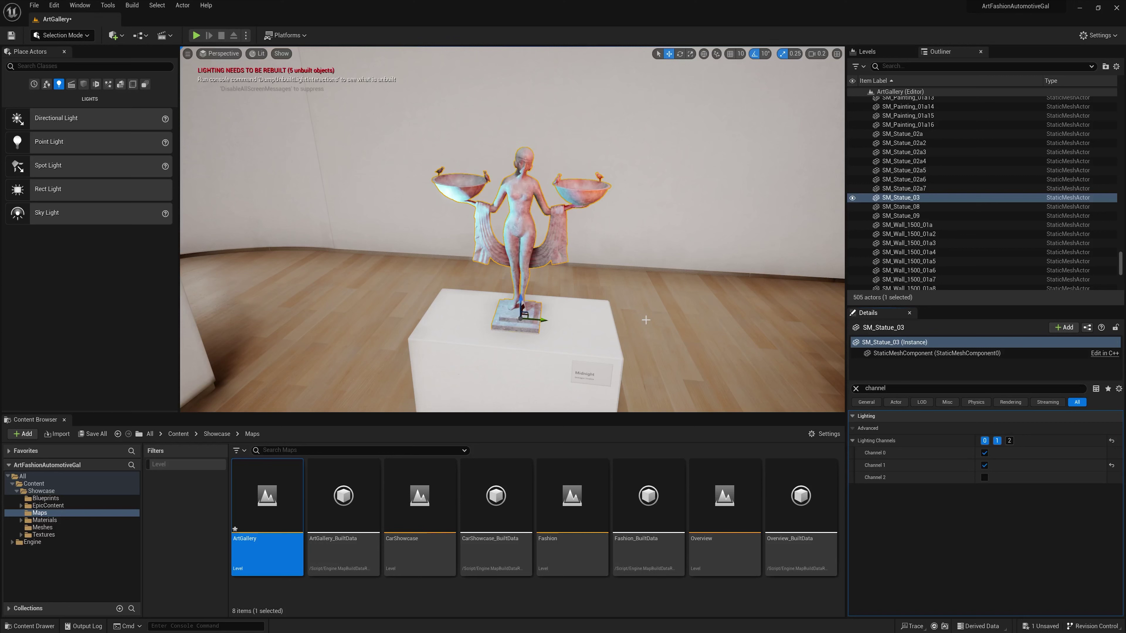
key("f")
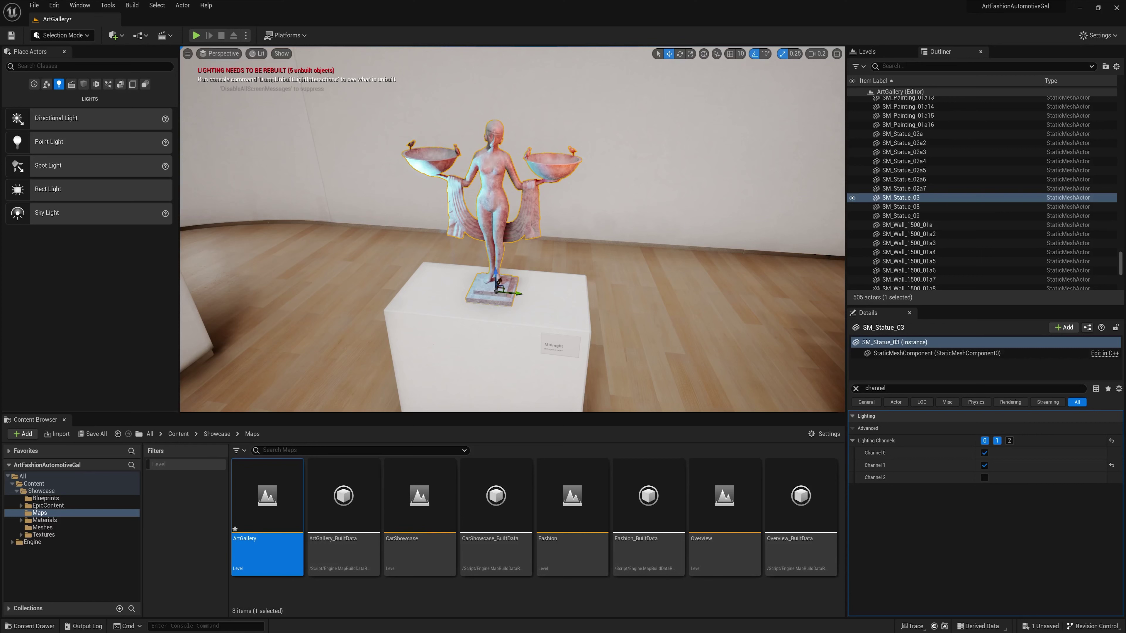
Select PointLight2 and clear the 'channel' filter to review all its settings.
key("g")
left_click(632, 133)
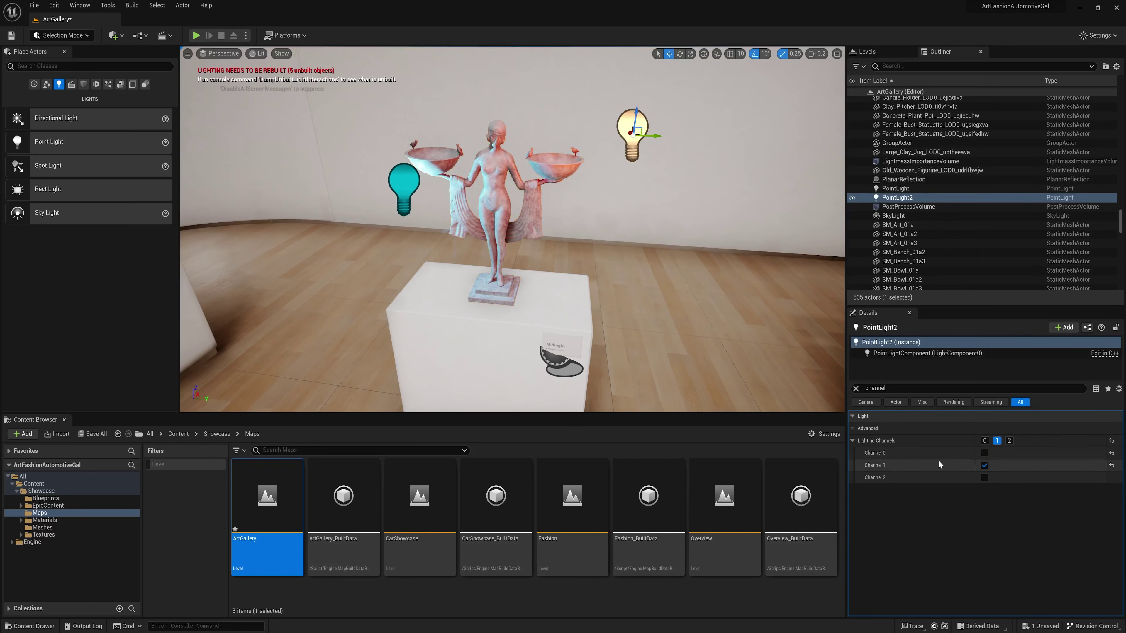
left_click(855, 388)
scroll(987, 562, "down", 2)
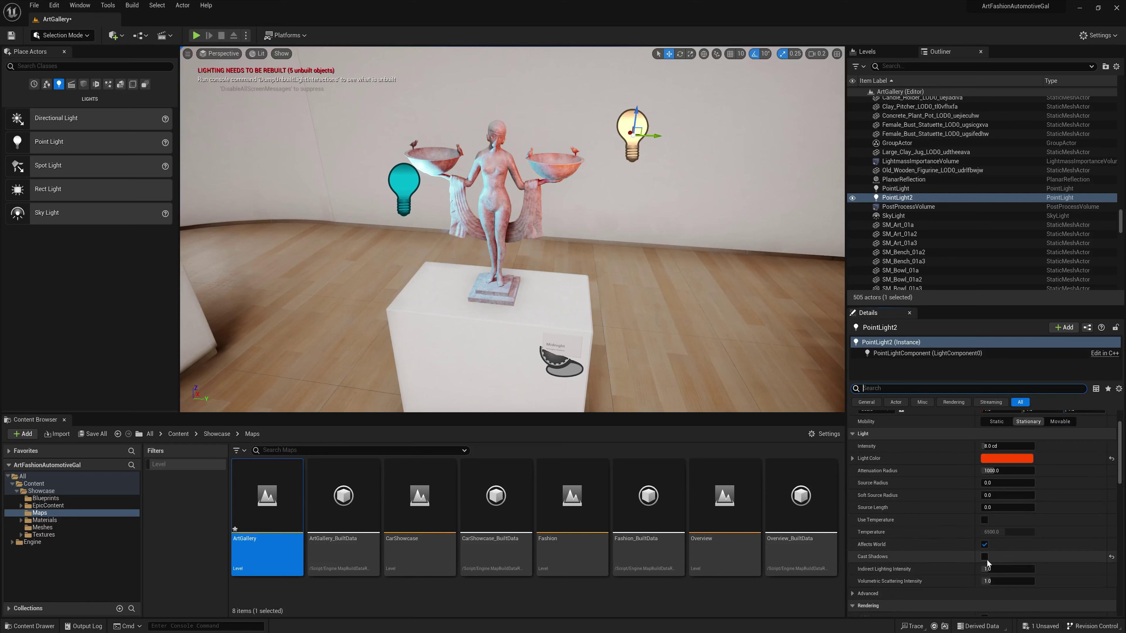
scroll(980, 532, "down", 2)
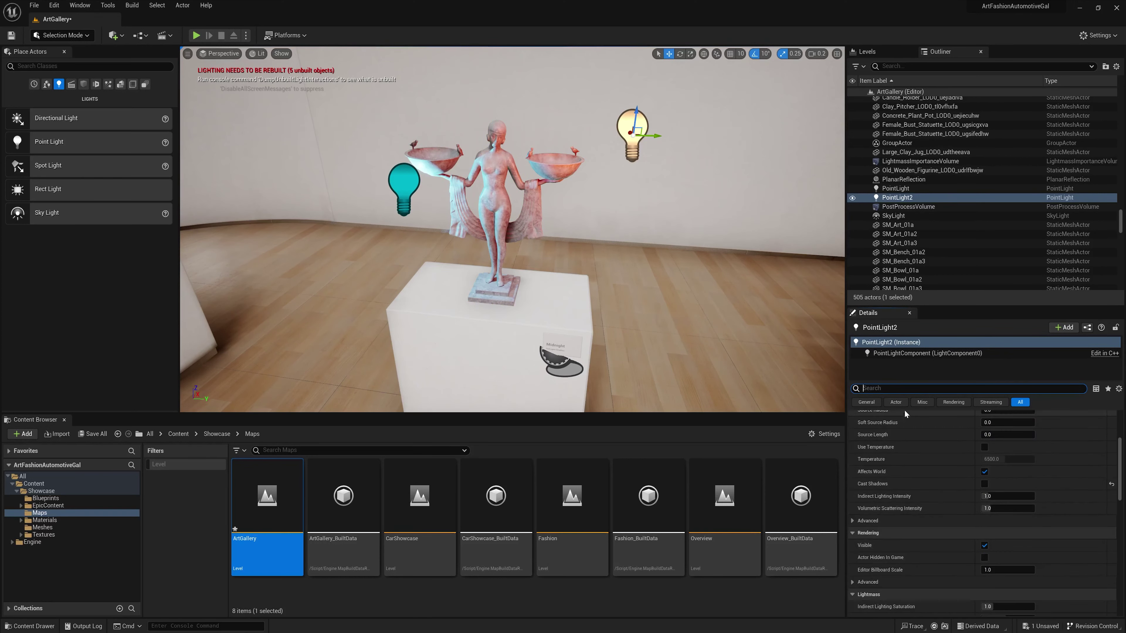
scroll(967, 494, "down", 5)
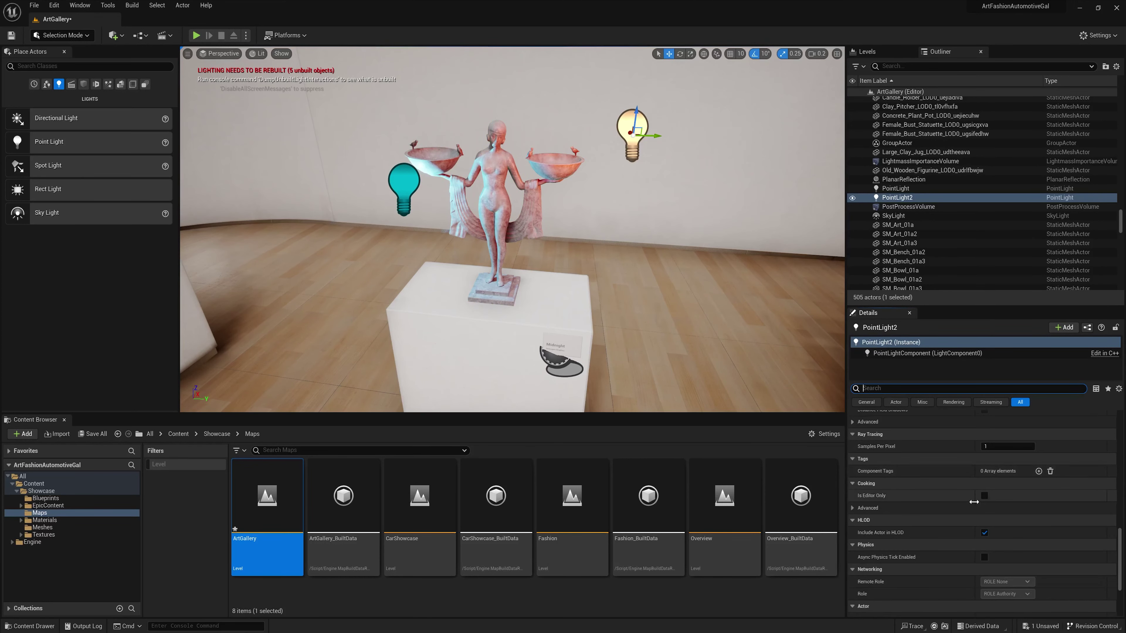
scroll(975, 510, "up", 4)
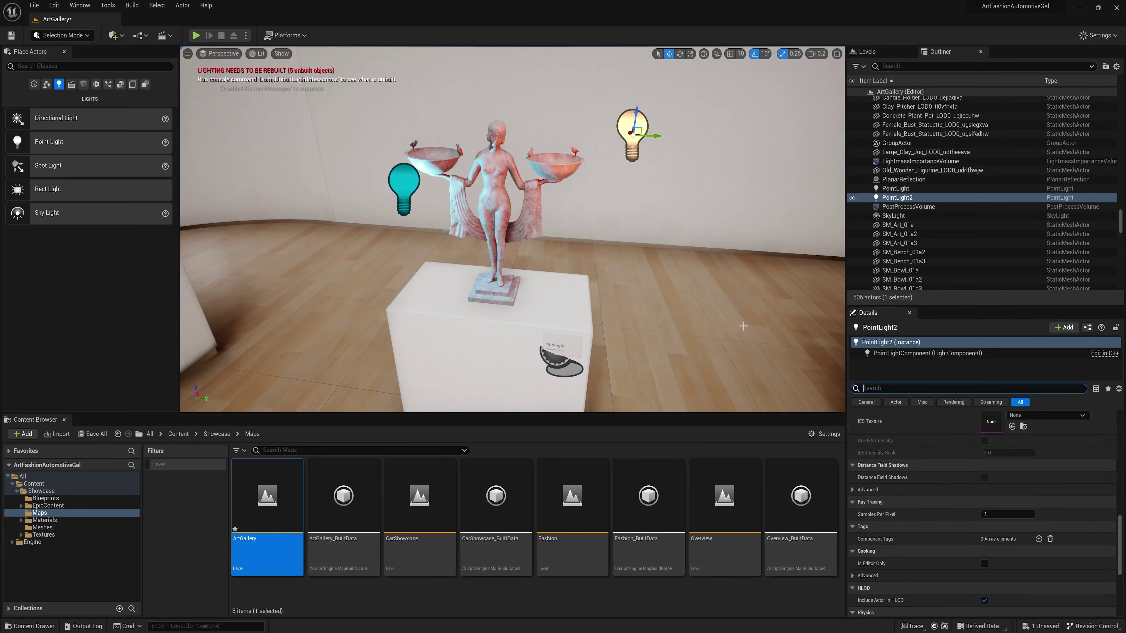
scroll(517, 240, "up", 3)
scroll(516, 240, "down", 3)
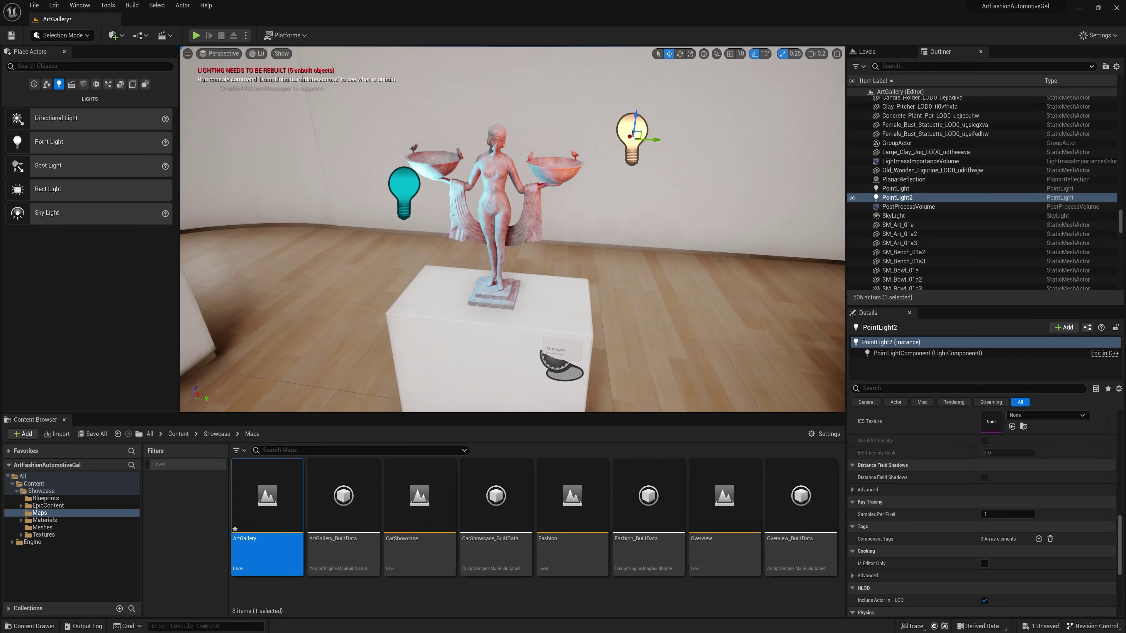
Switch to Game View and back the camera away to view the statue among the sculptures.
key("g")
scroll(512, 231, "up", 5)
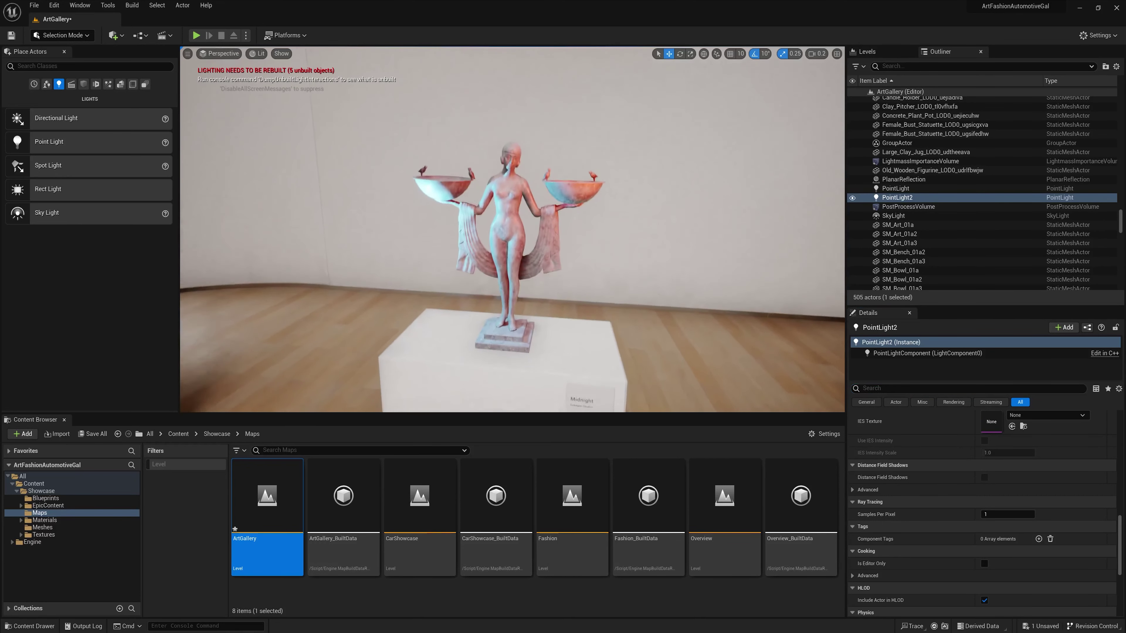
right_click_drag(512, 231, 512, 240)
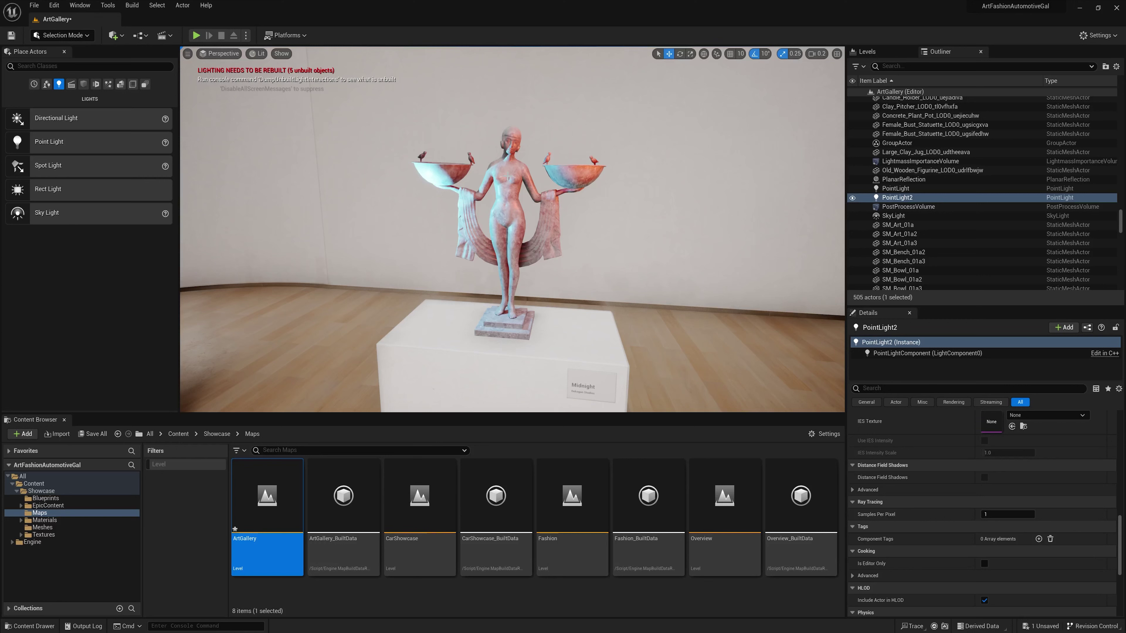
key("s")
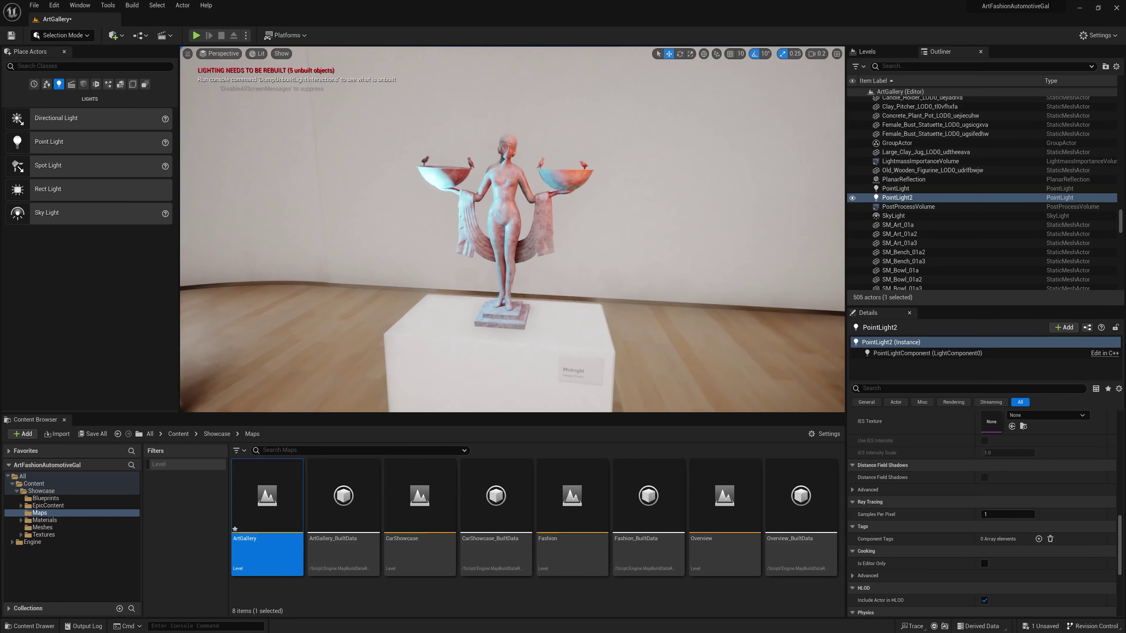
scroll(513, 229, "up", 3)
key("a")
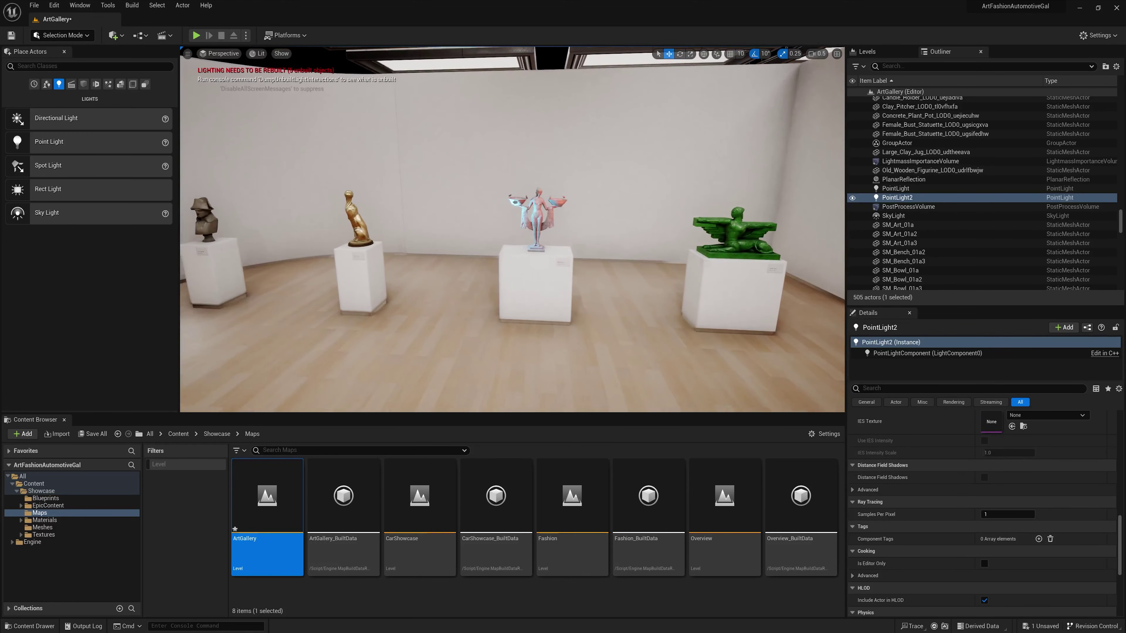